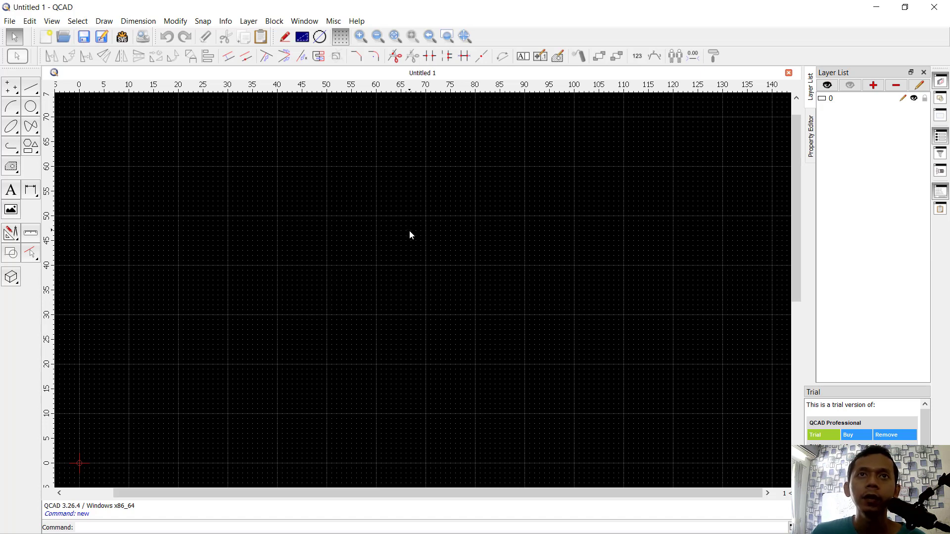
Hide the grid and draw a 4000-long horizontal base line starting at the origin.
left_click(341, 37)
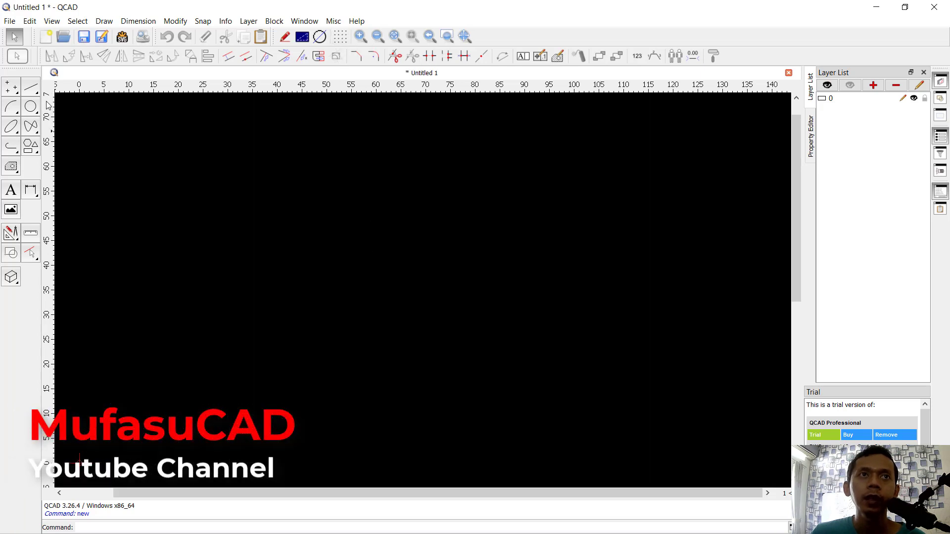
left_click(36, 85)
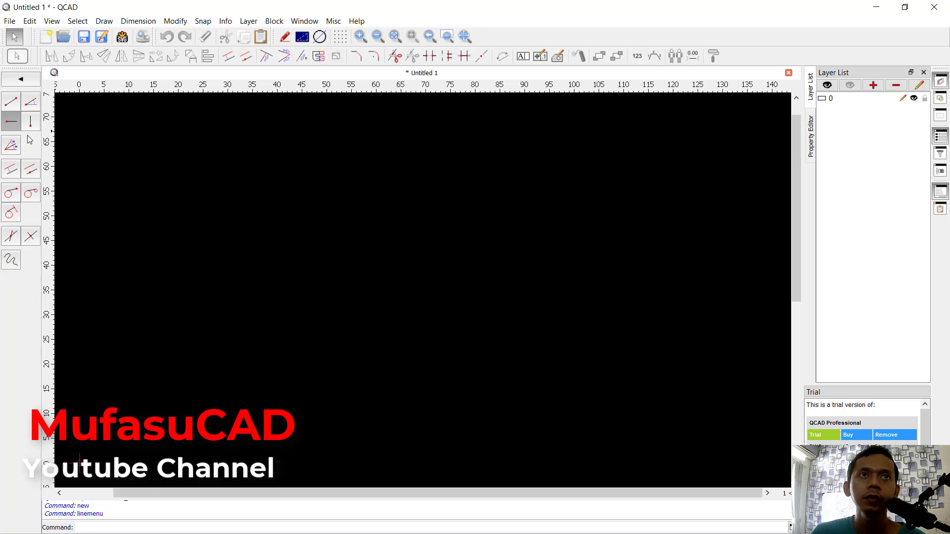
left_click(14, 127)
type("4000")
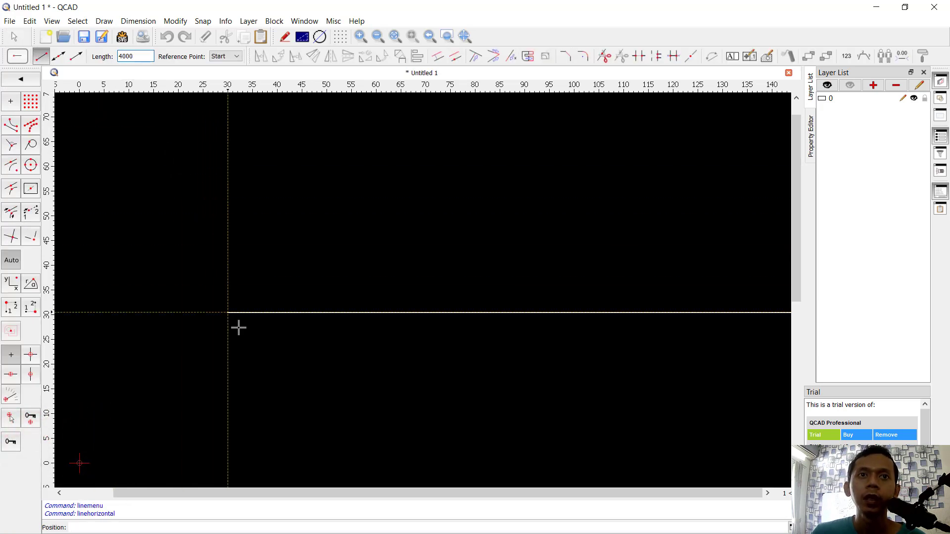
left_click(262, 329)
scroll(434, 307, "down", 2)
scroll(434, 306, "down", 15)
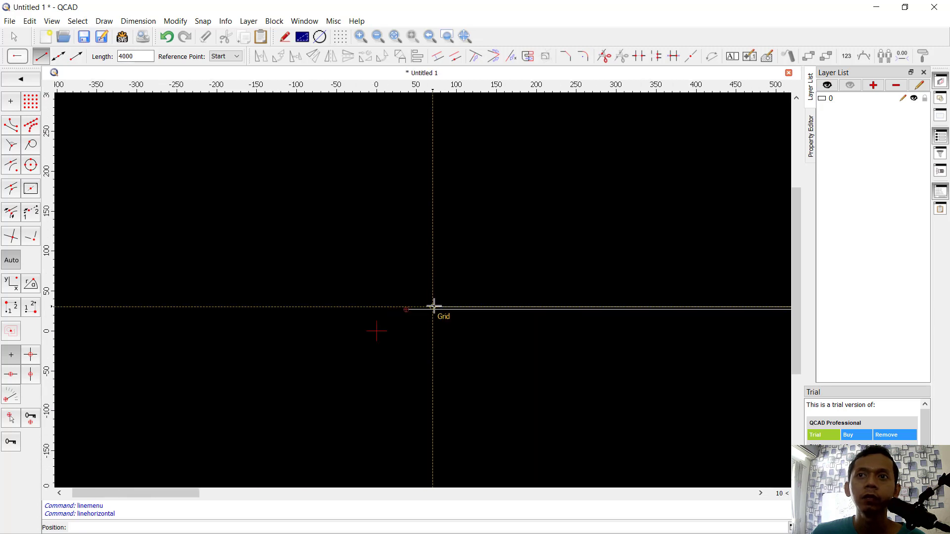
Draw a 5000-tall vertical wall rising from the base line's right end.
middle_click_drag(520, 267, 316, 403)
scroll(412, 384, "up", 4)
scroll(411, 384, "down", 3)
middle_click_drag(480, 303, 455, 312)
scroll(374, 355, "up", 1)
scroll(374, 356, "down", 1)
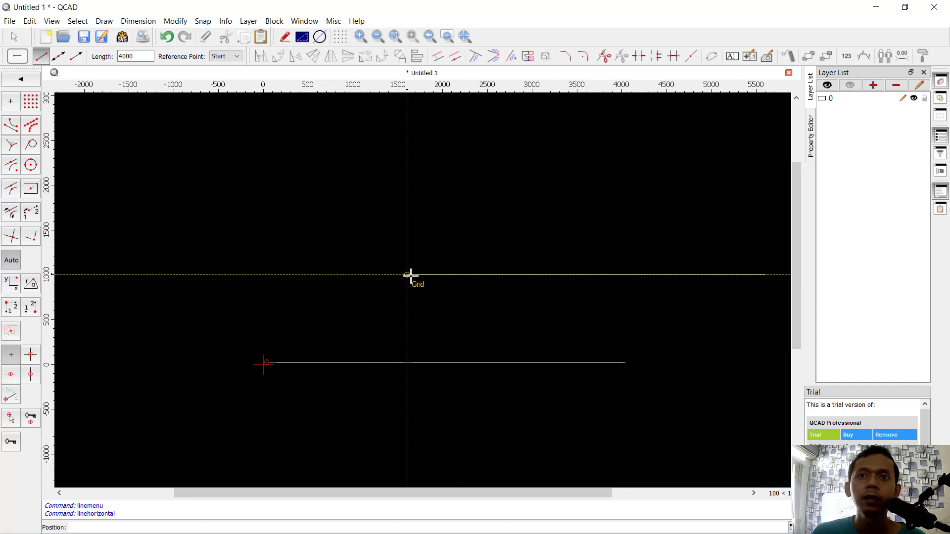
middle_click_drag(409, 276, 399, 322)
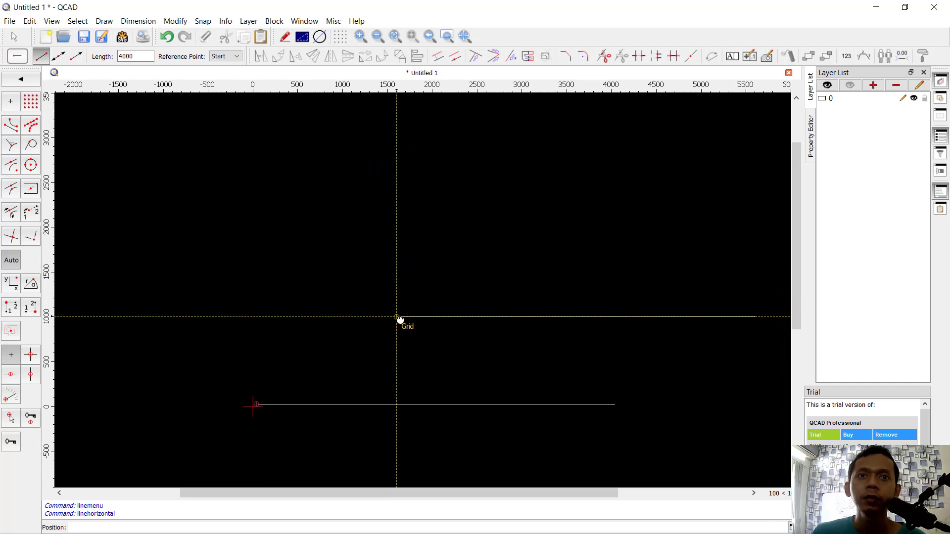
left_click(21, 80)
left_click(31, 124)
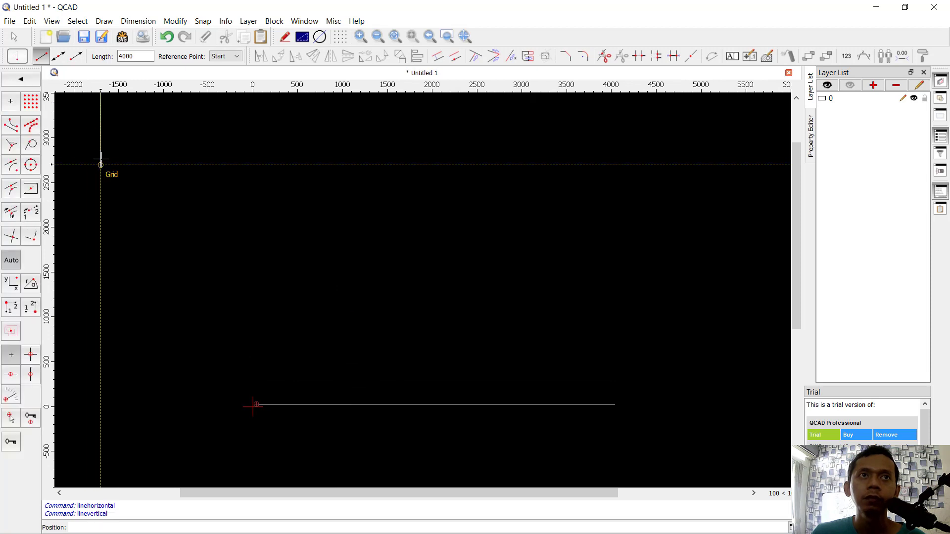
type("5")
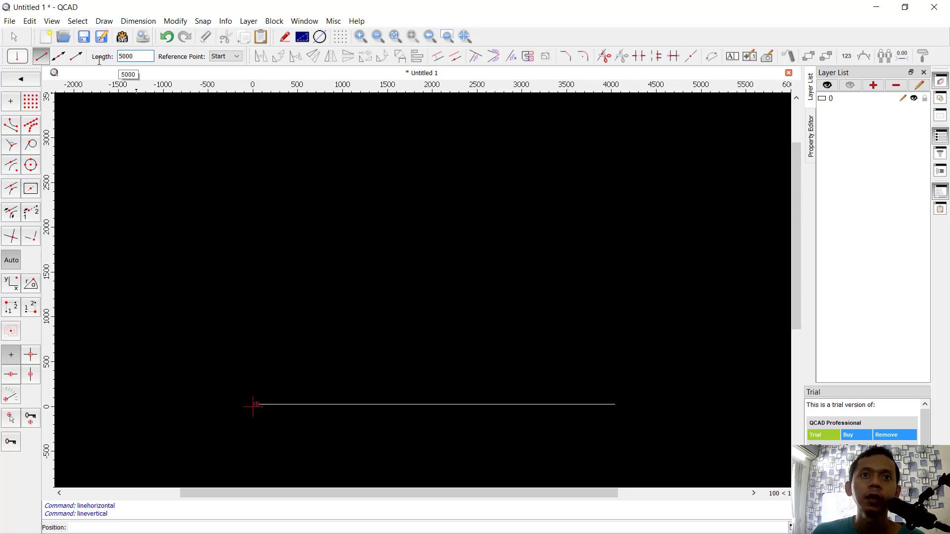
left_click(614, 403)
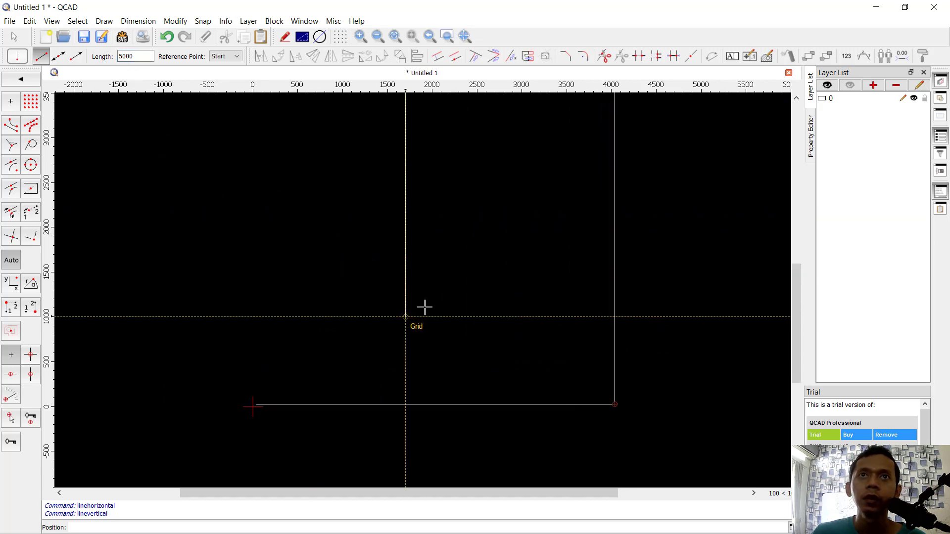
Copy the right wall from its bottom end to the origin, keeping the original.
left_click(15, 37)
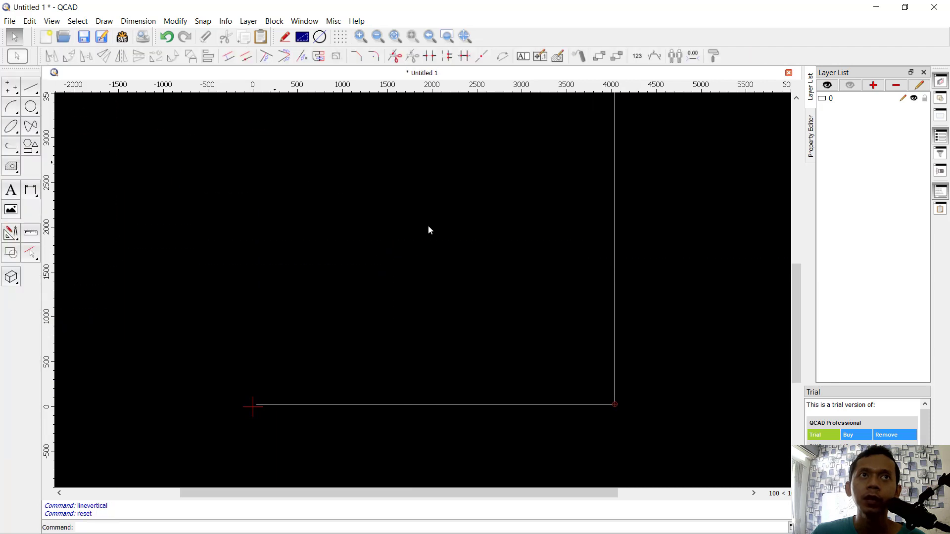
left_click(614, 233)
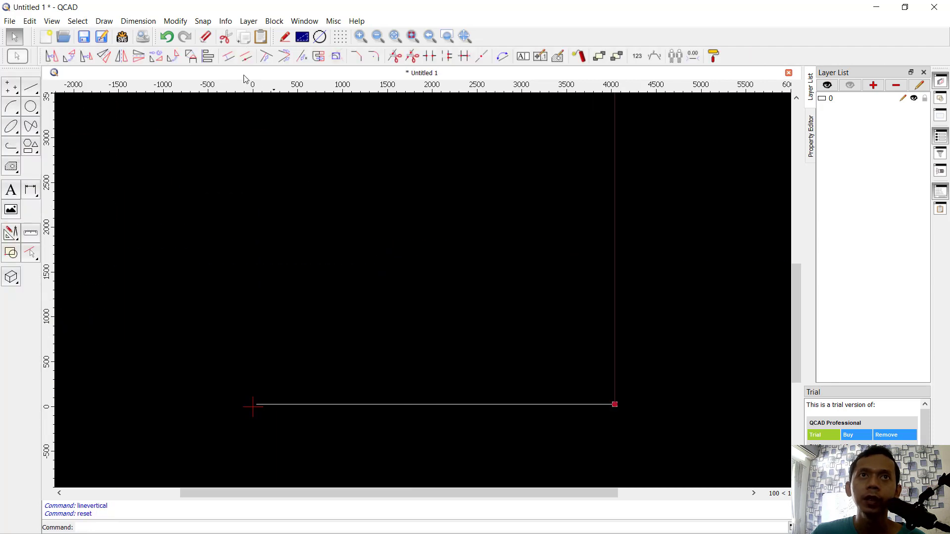
left_click(52, 56)
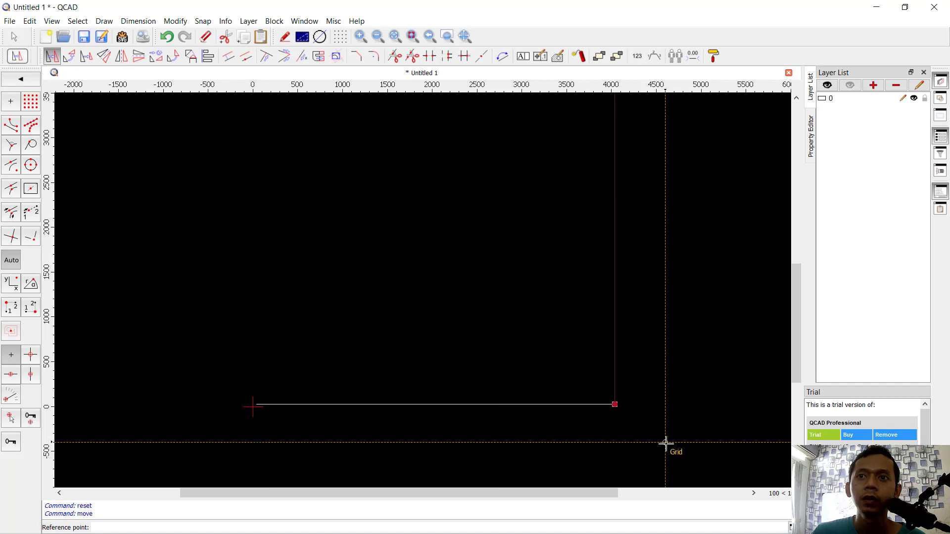
scroll(633, 426, "up", 4)
left_click(590, 369)
scroll(474, 373, "down", 3)
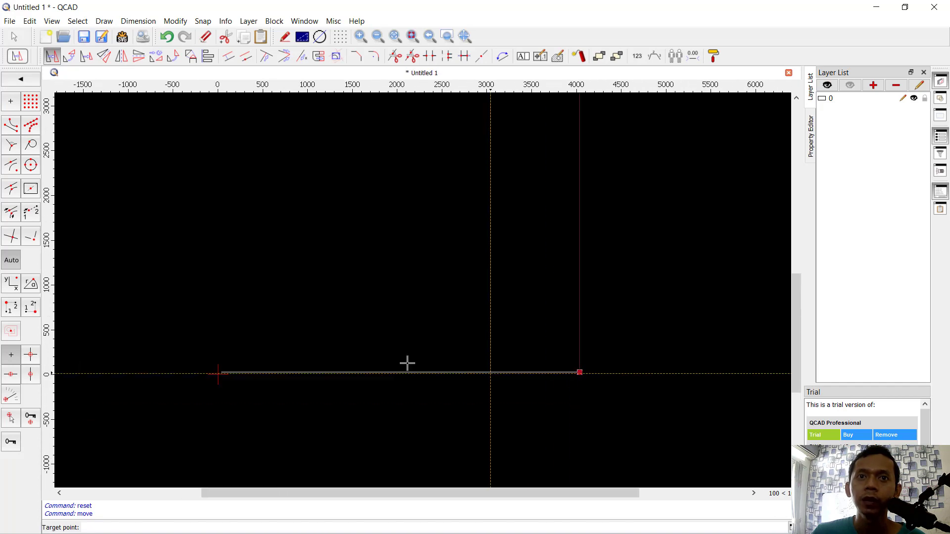
scroll(445, 390, "up", 5)
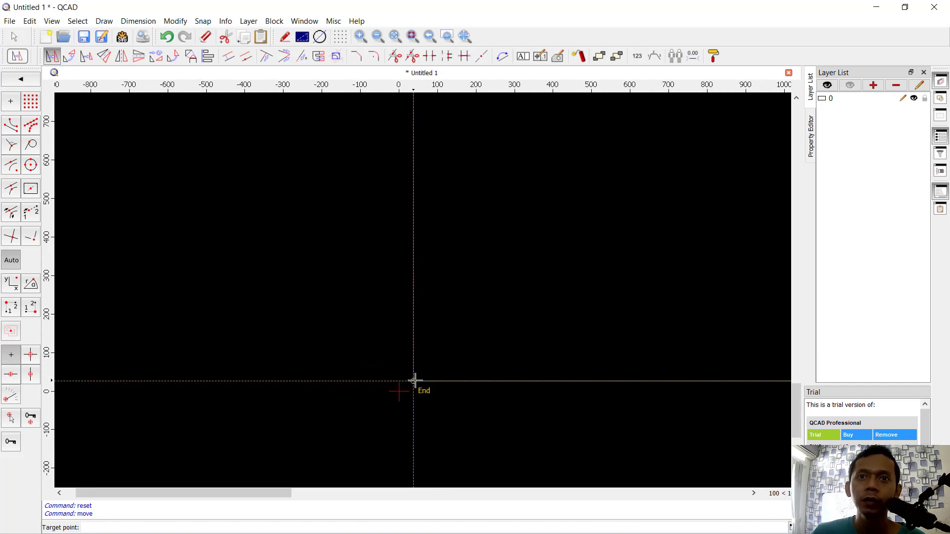
left_click(413, 381)
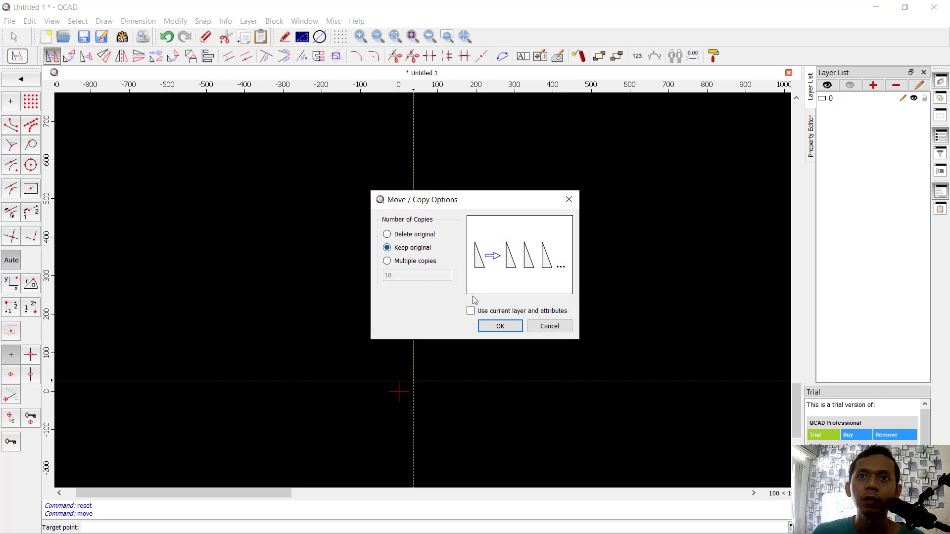
left_click(500, 326)
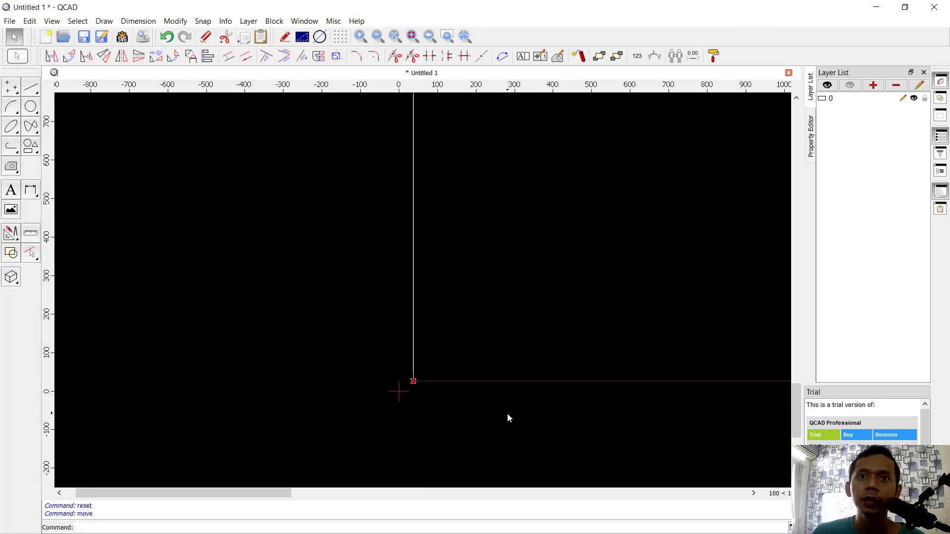
Copy the base line up to the left wall's top end to close the rectangle, then recentre it.
left_click(51, 56)
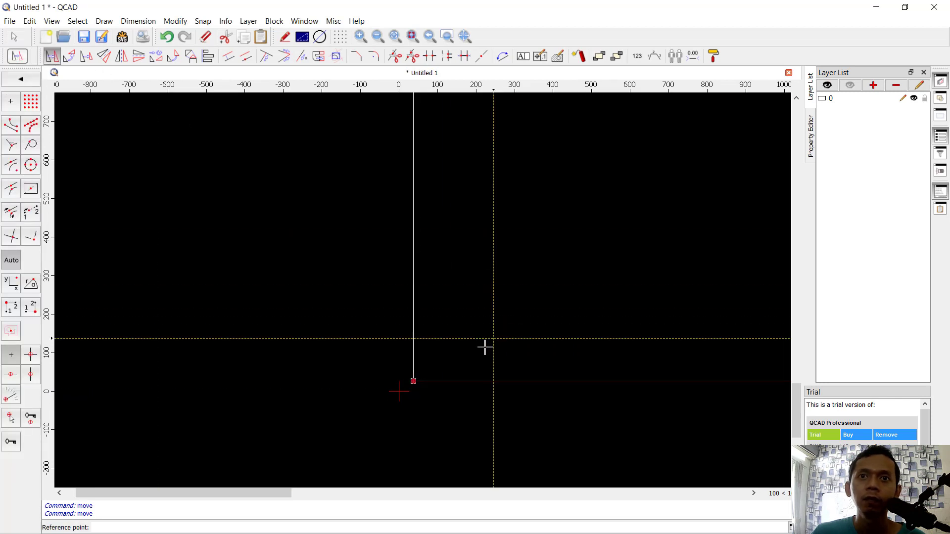
left_click(413, 381)
scroll(480, 242, "down", 5)
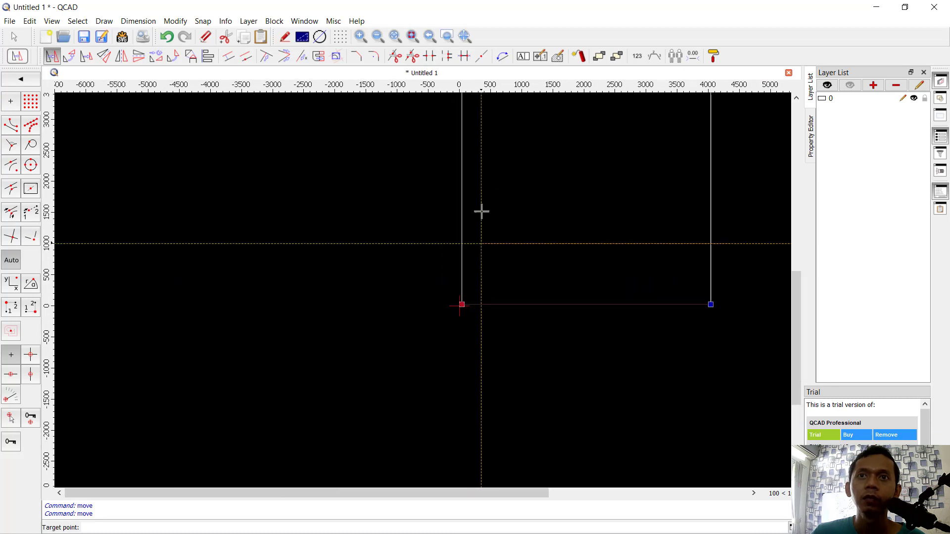
scroll(389, 202, "up", 4)
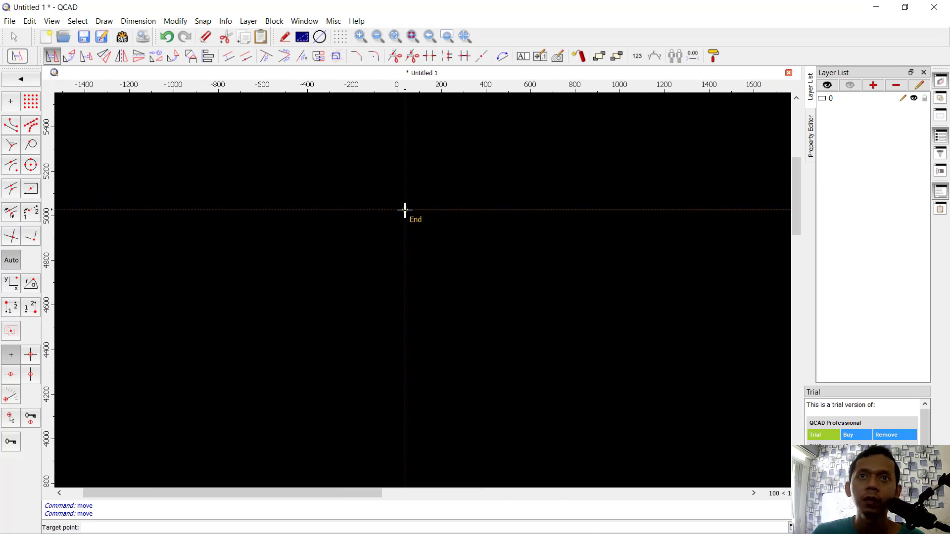
left_click(404, 210)
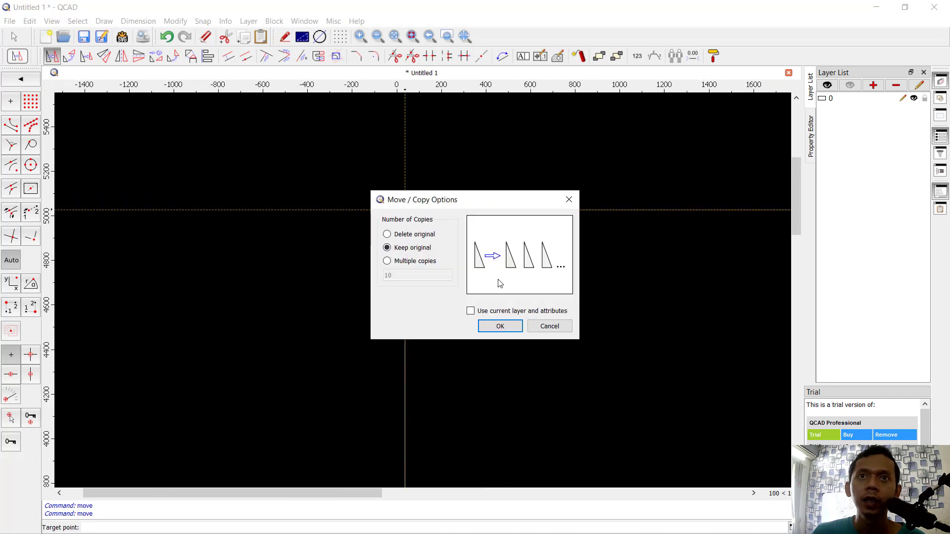
left_click(510, 325)
scroll(532, 306, "down", 8)
key("Escape")
middle_click_drag(512, 322, 464, 277)
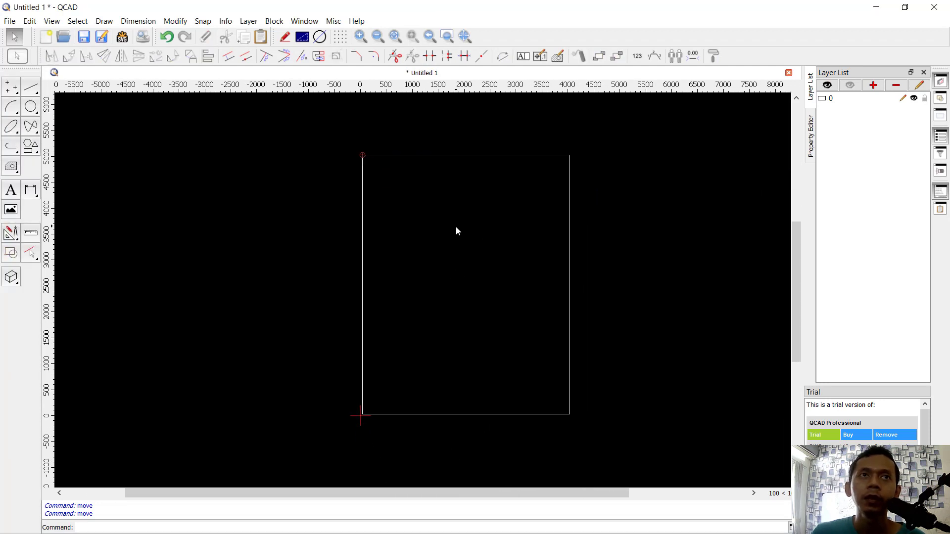
middle_click_drag(413, 206, 382, 218)
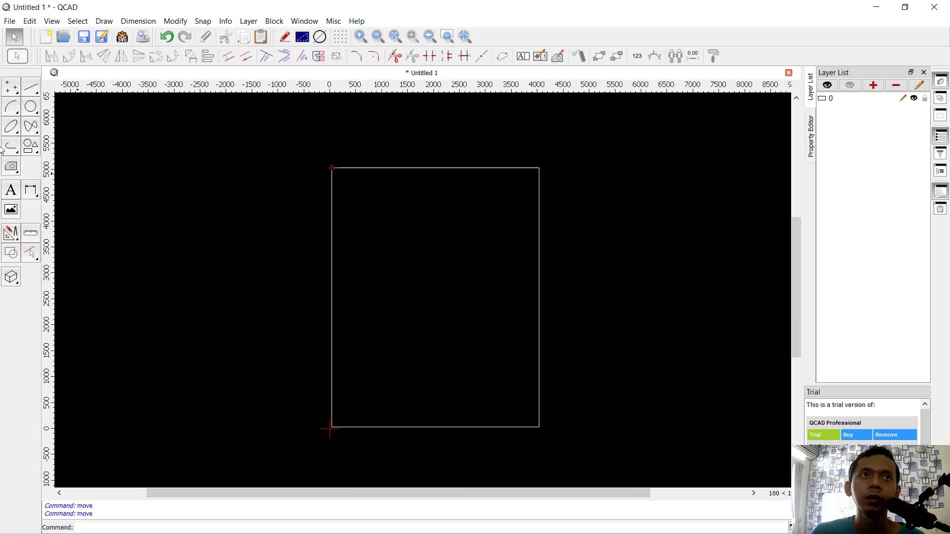
Hang a 2000-long vertical wall down from the top edge, 2000 from the top-left corner.
left_click(33, 93)
left_click(32, 128)
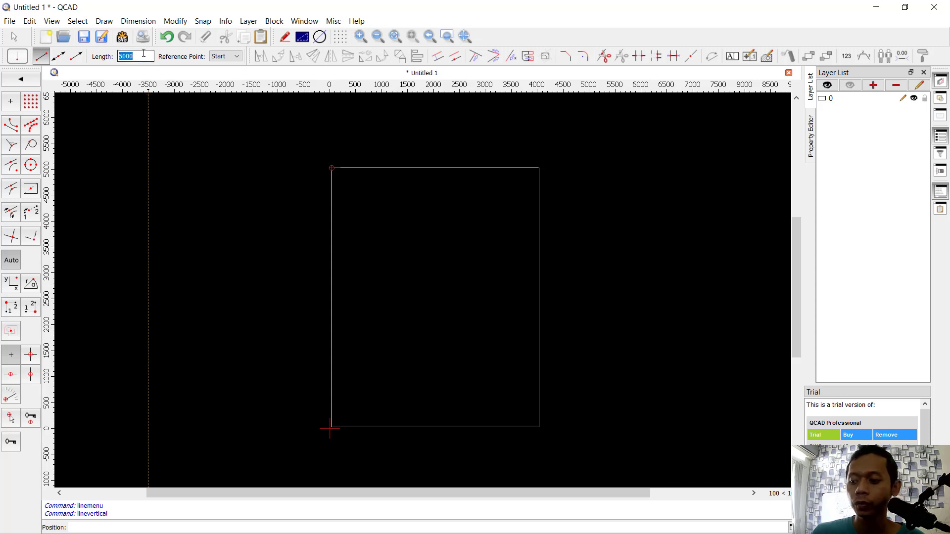
type("-2000")
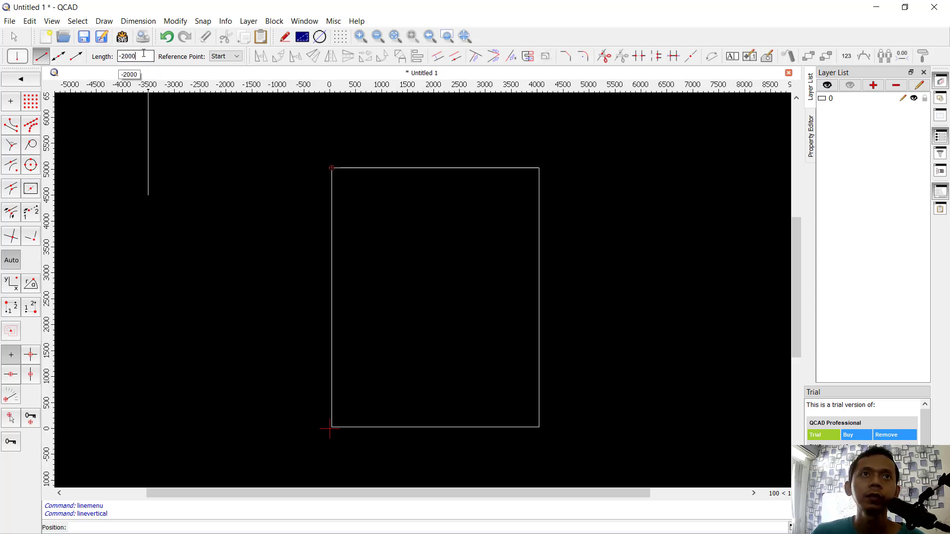
left_click(30, 214)
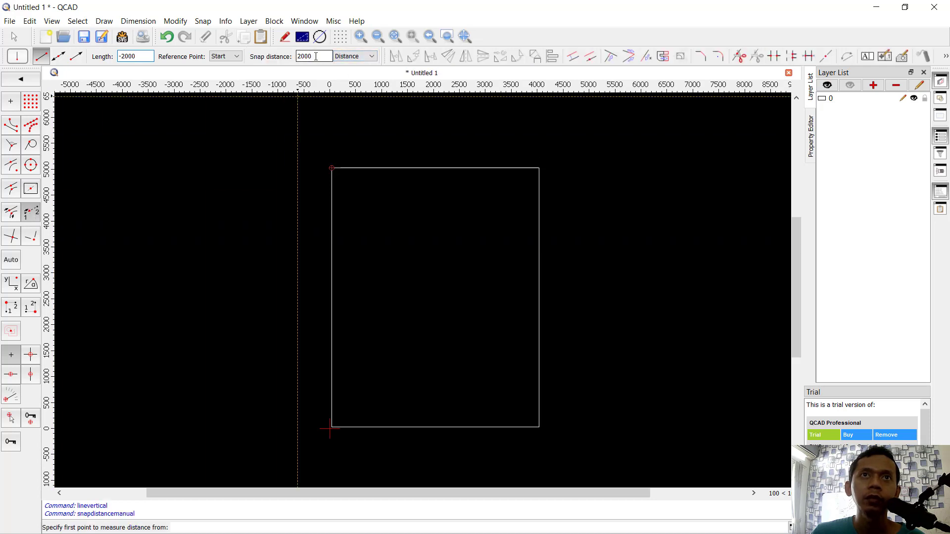
left_click(331, 168)
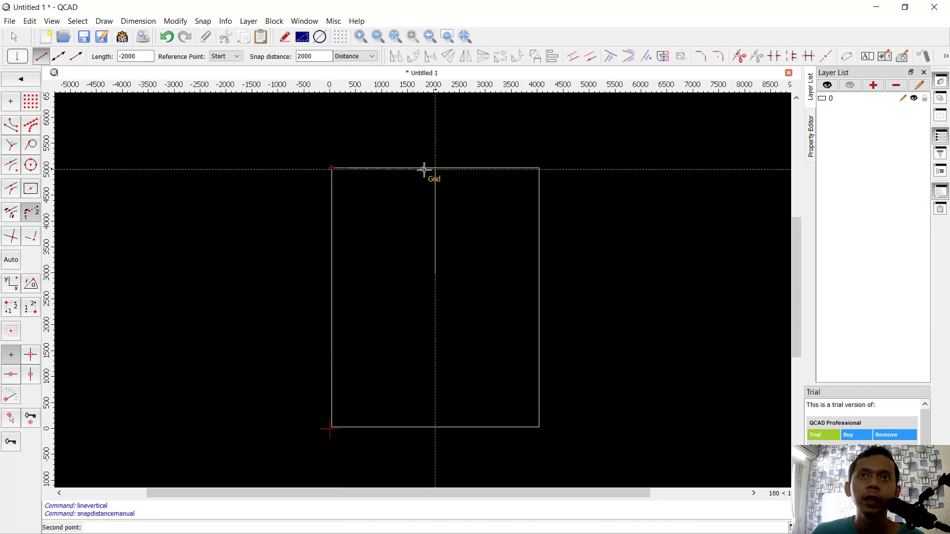
left_click(539, 168)
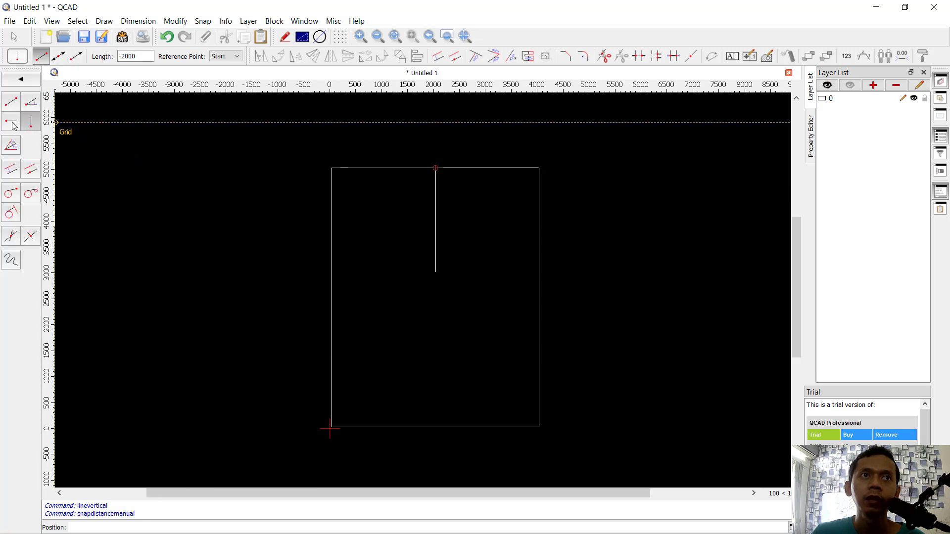
Draw a 2000-long horizontal line from the left wall to close the 2000 by 2000 room.
key("l")
key("h")
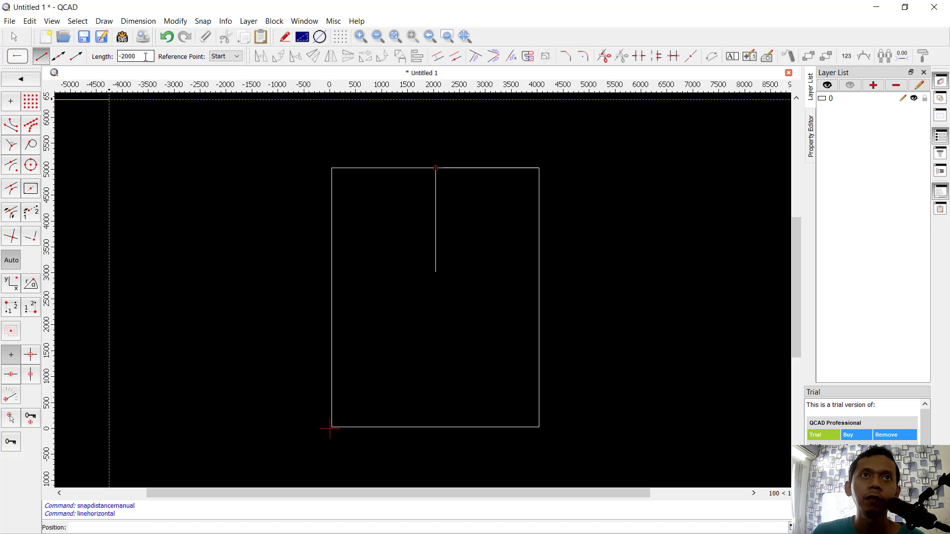
left_click_drag(146, 56, 127, 56)
type("2000")
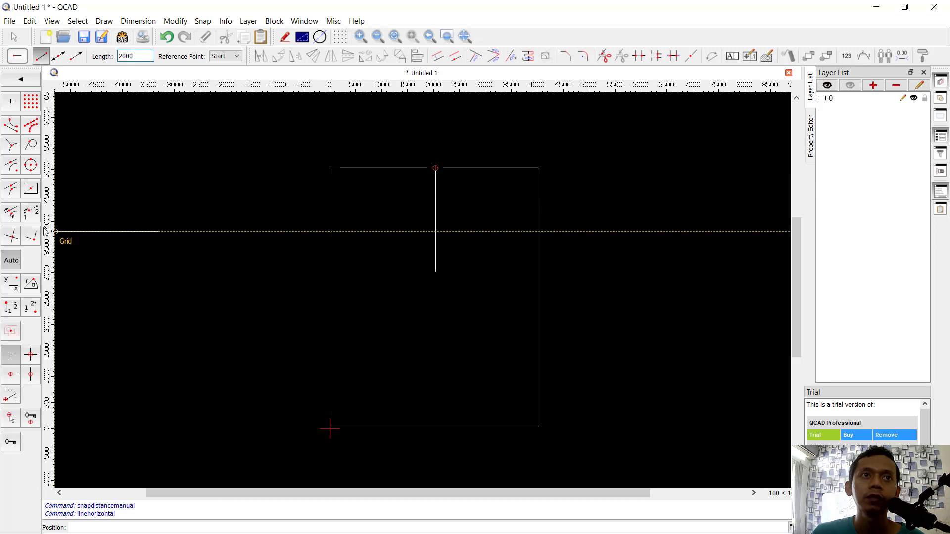
left_click(31, 213)
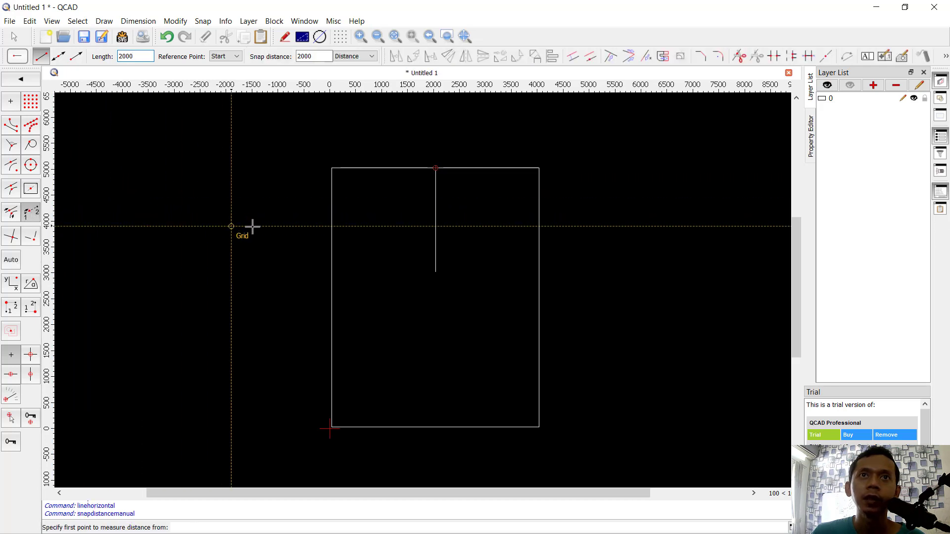
left_click(332, 168)
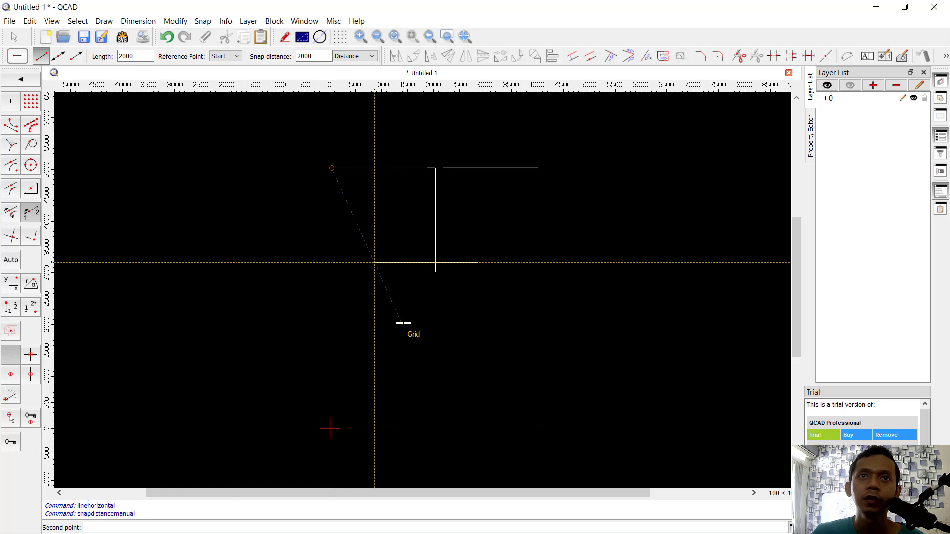
left_click(331, 426)
left_click(415, 274)
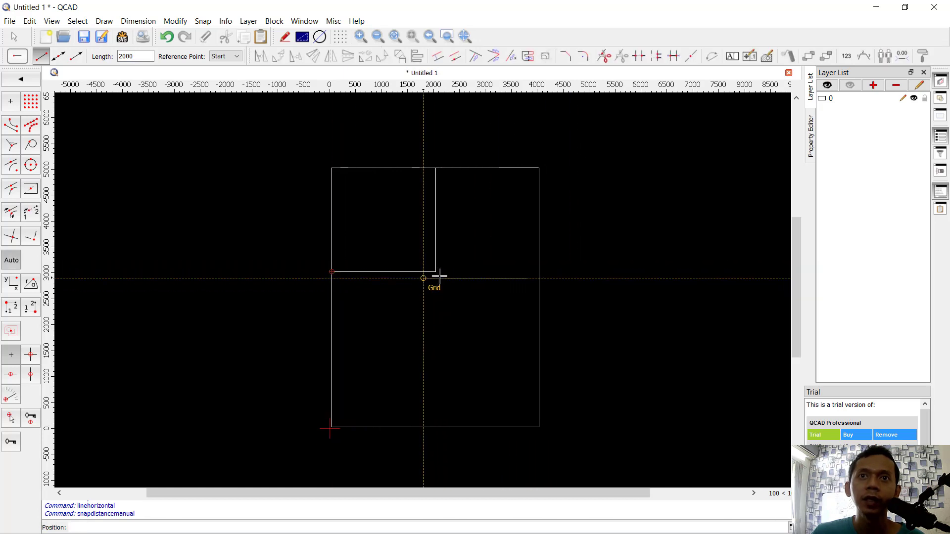
left_click(22, 81)
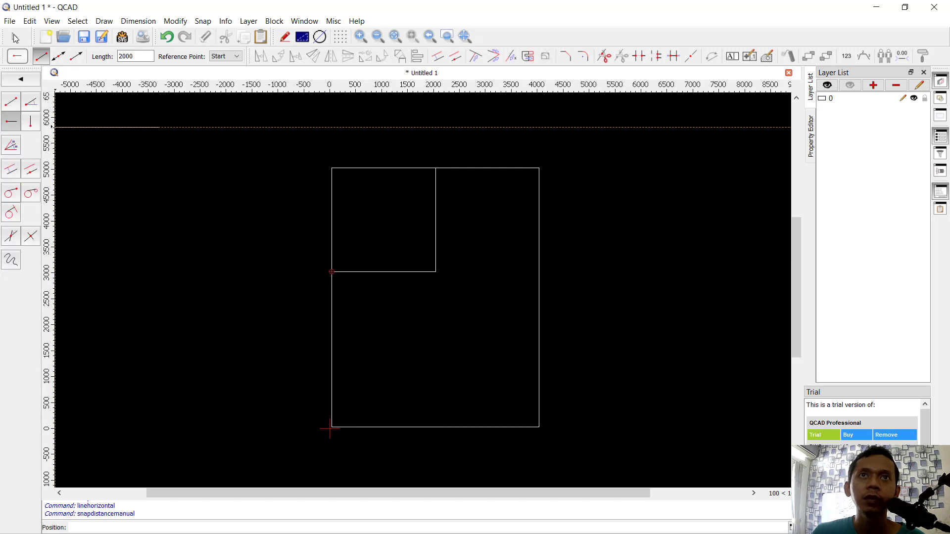
right_click(187, 187)
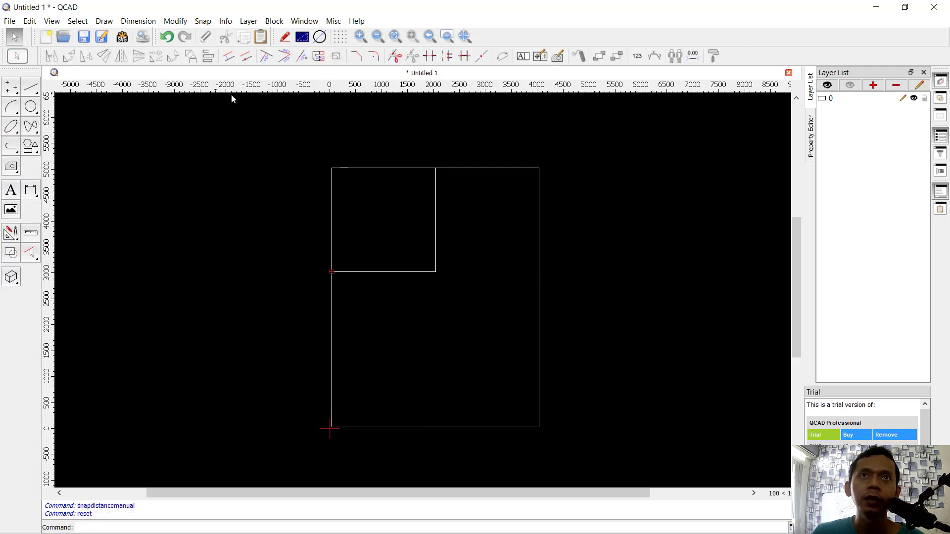
Offset the whole outline 150 inward and the small room 75 on both sides, with mitered corners.
left_click(230, 57)
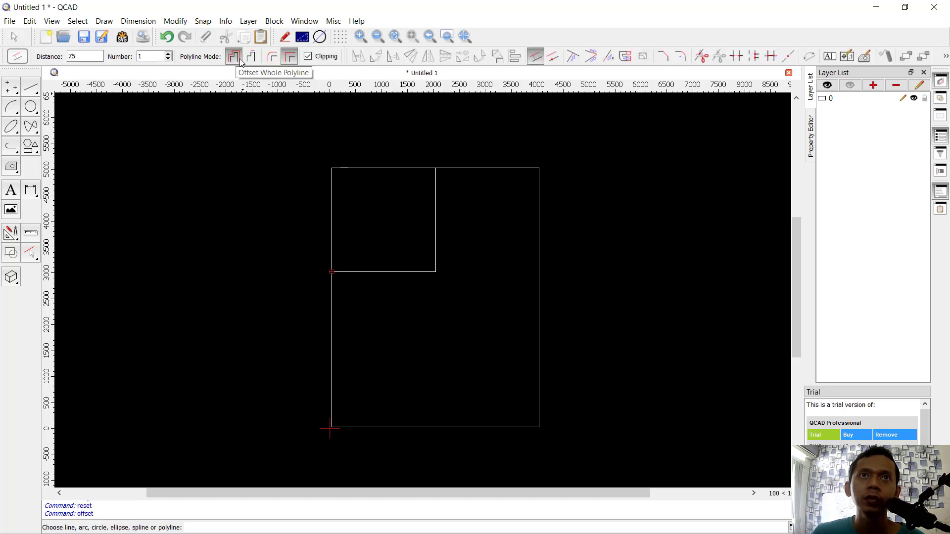
left_click(290, 57)
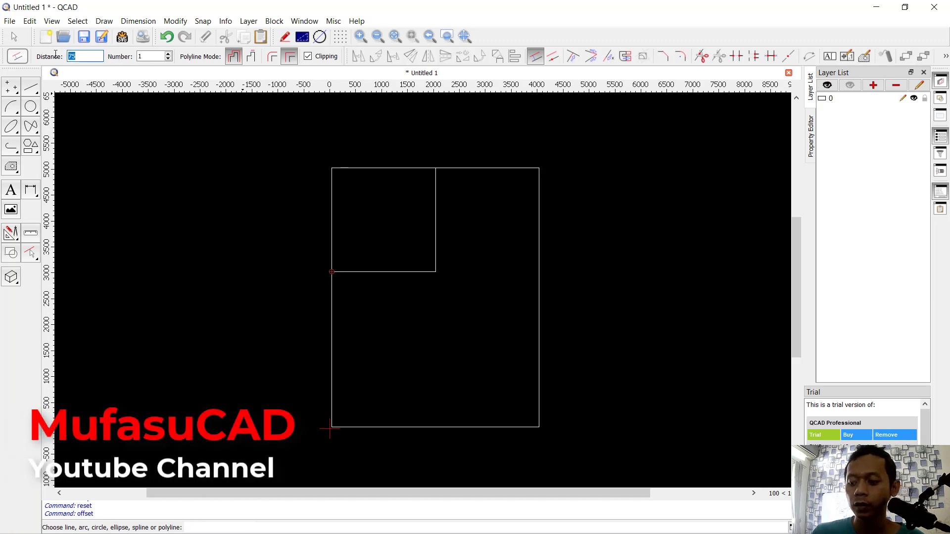
type("150")
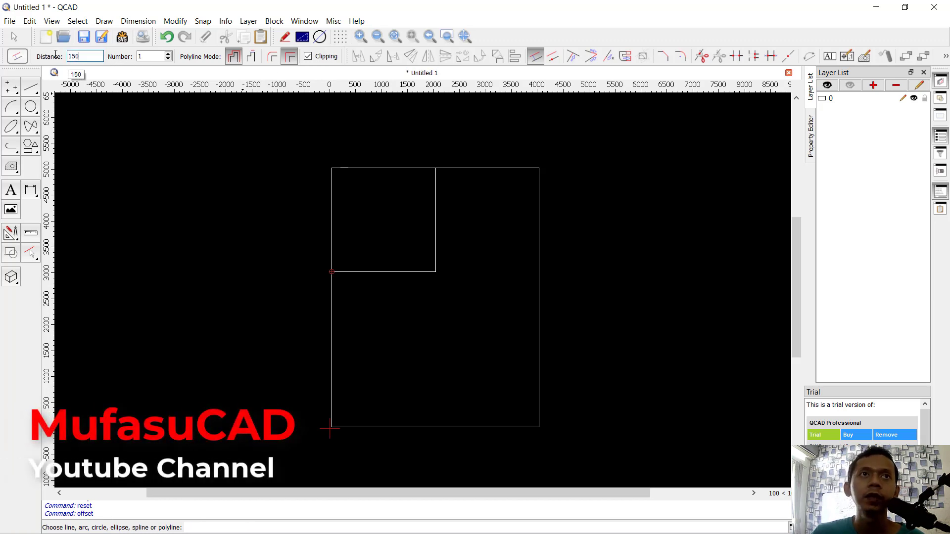
left_click(481, 170)
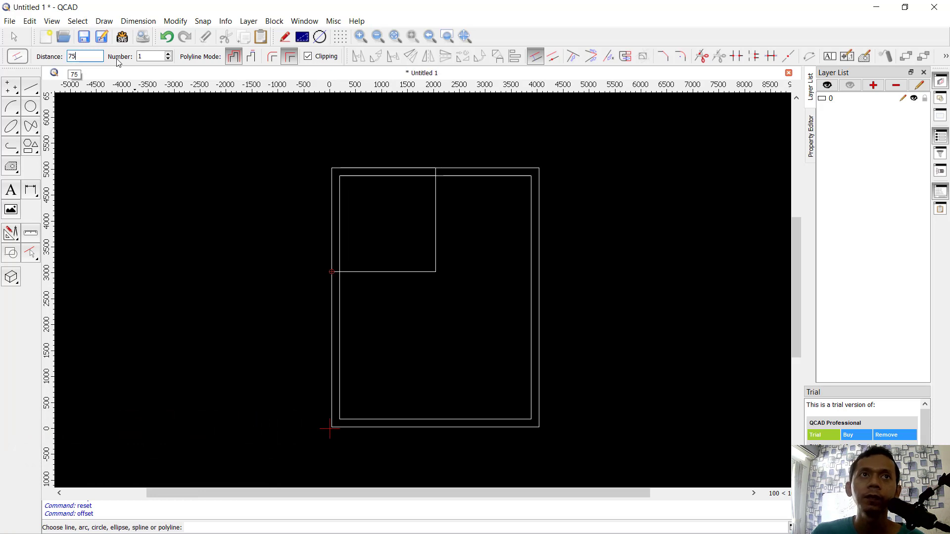
left_click(439, 238)
left_click(437, 238)
scroll(380, 262, "up", 3)
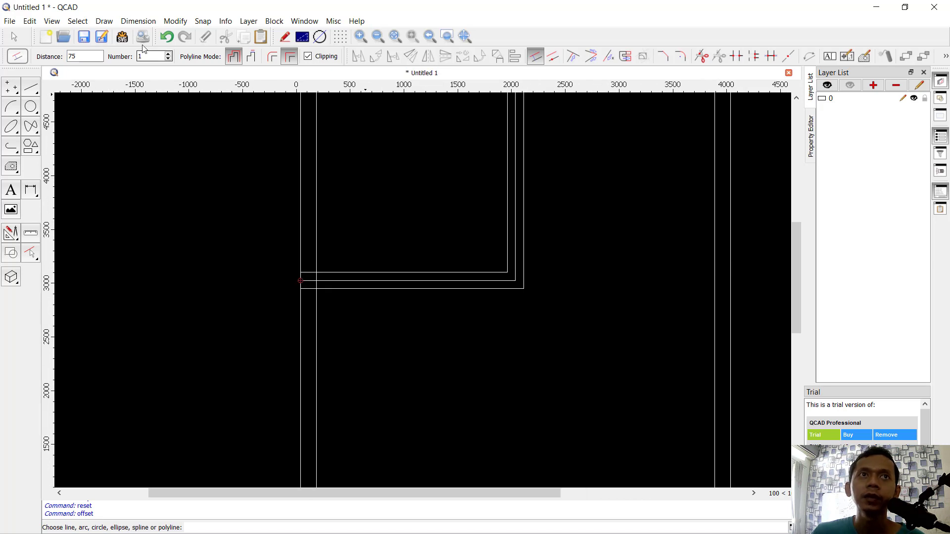
left_click(10, 39)
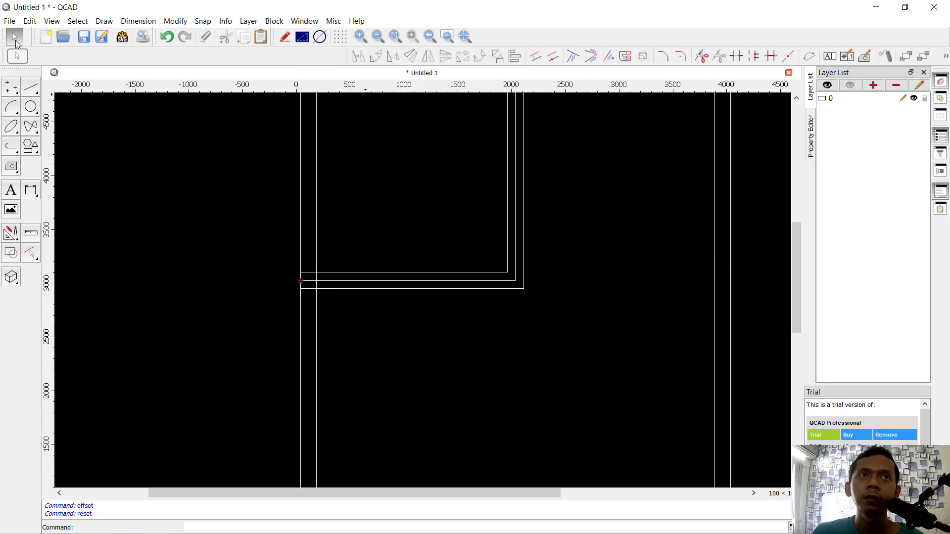
Delete the surplus horizontal and vertical centerlines of the small room.
left_click(499, 280)
key("Delete")
left_click(516, 266)
key("Delete")
scroll(299, 290, "up", 5)
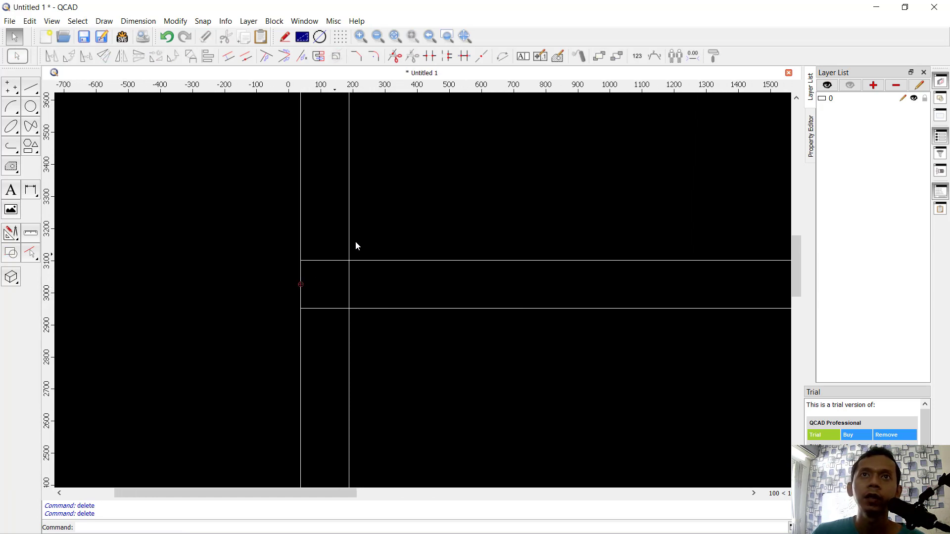
Divide the horizontal and vertical wall lines at their intersections at the left-wall junction.
left_click(398, 58)
scroll(345, 252, "up", 2)
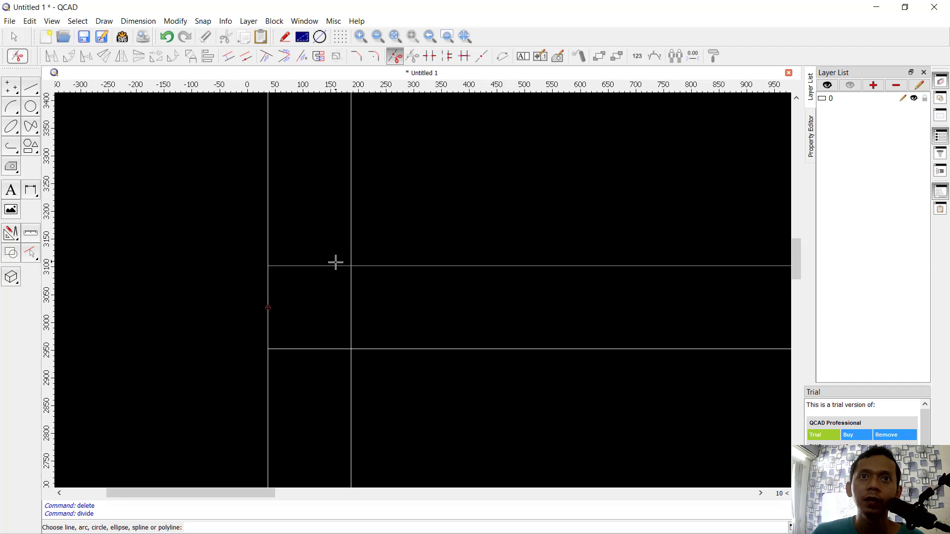
left_click(335, 265)
left_click(350, 265)
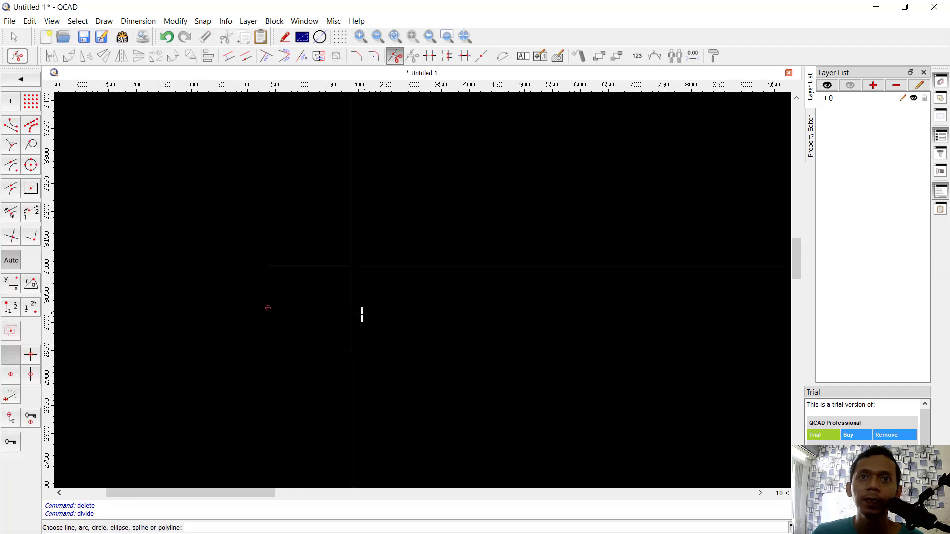
left_click(320, 349)
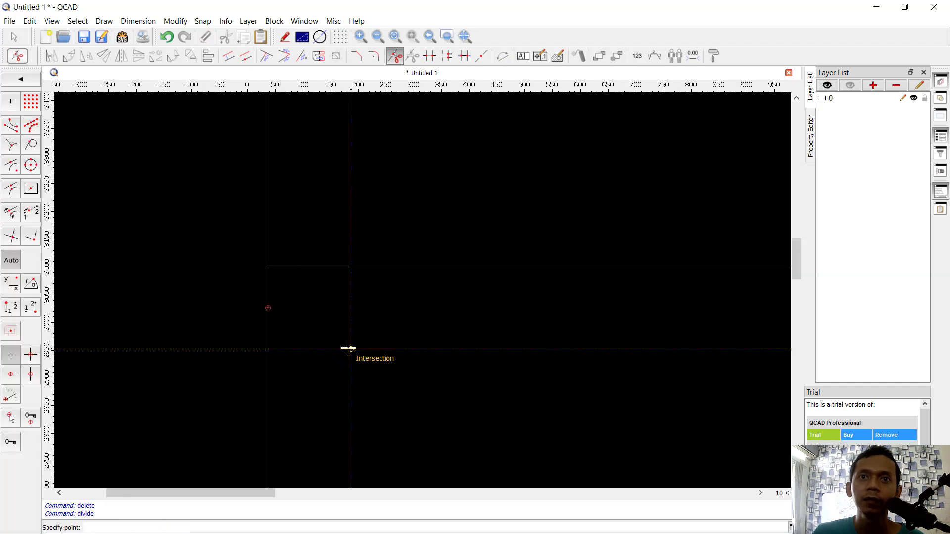
left_click(351, 349)
left_click(350, 320)
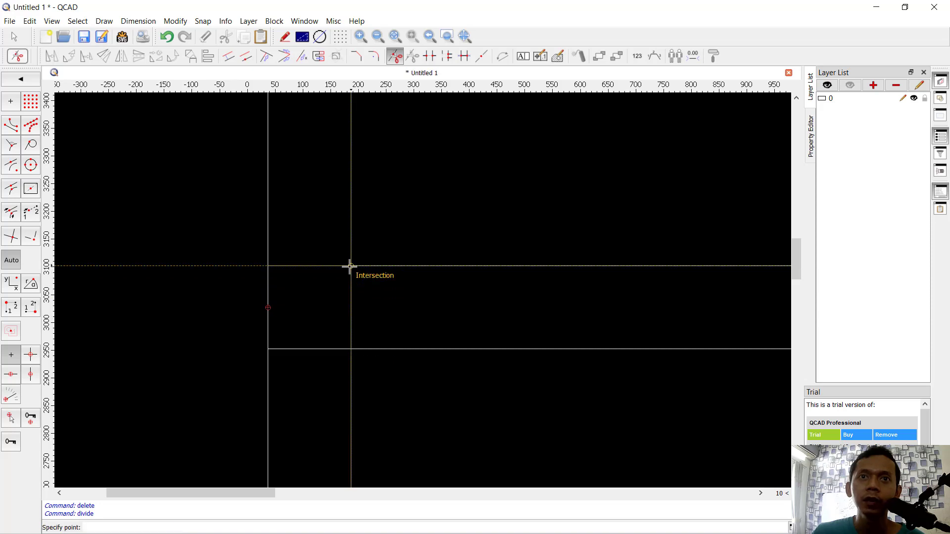
left_click(349, 266)
left_click(351, 295)
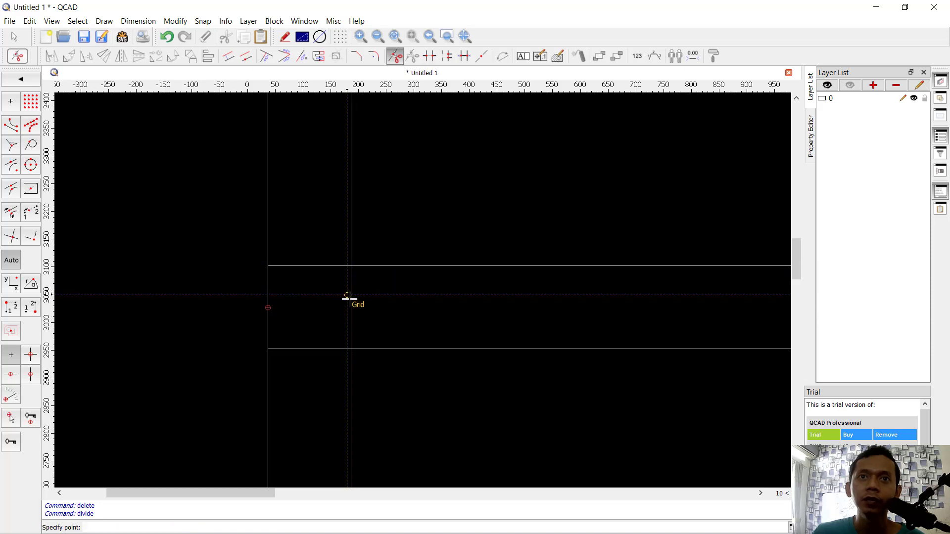
left_click(351, 349)
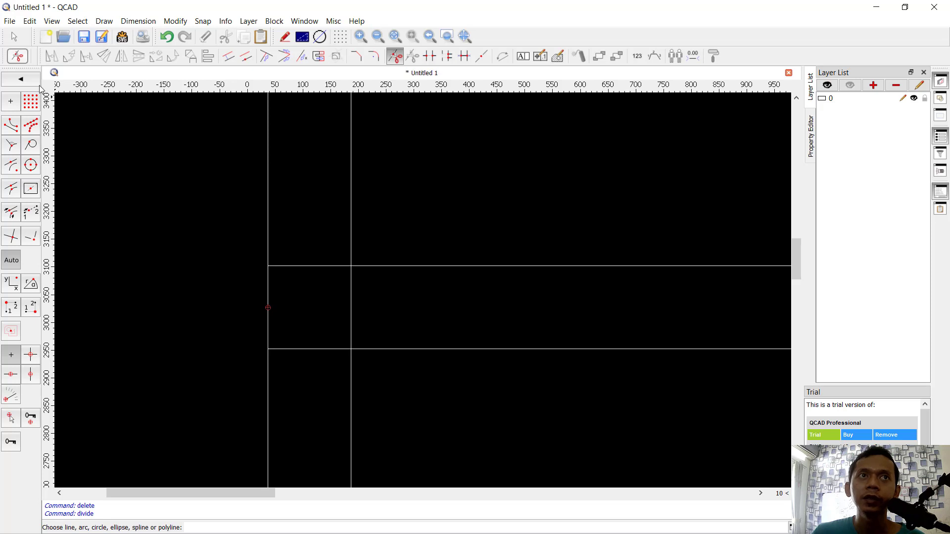
Window-select the crossing segments inside the junction and delete them.
left_click(15, 40)
middle_click_drag(308, 307, 268, 270)
left_click_drag(340, 279, 288, 246)
left_click_drag(254, 342, 254, 343)
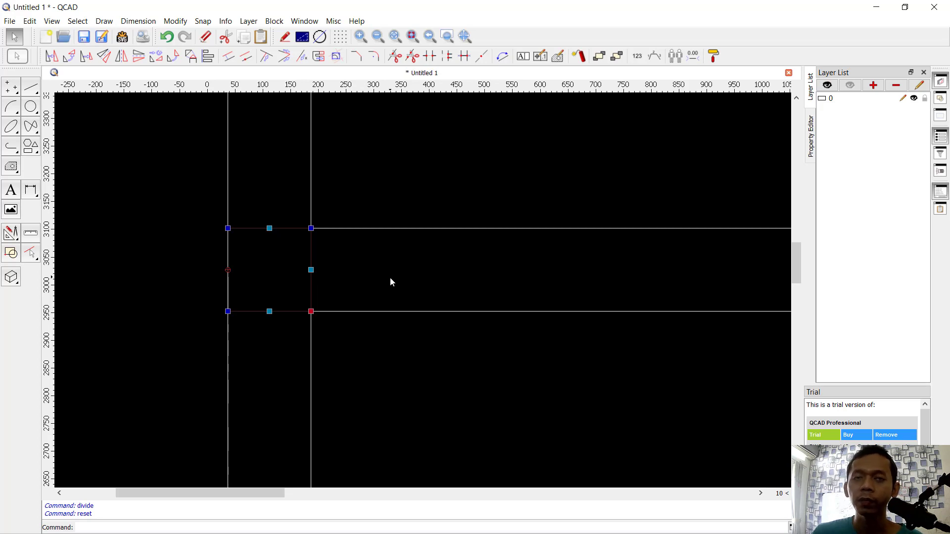
key("Delete")
Divide both vertical walls and the lower horizontal line at their intersections along the top wall.
scroll(411, 262, "down", 3)
scroll(418, 264, "down", 3)
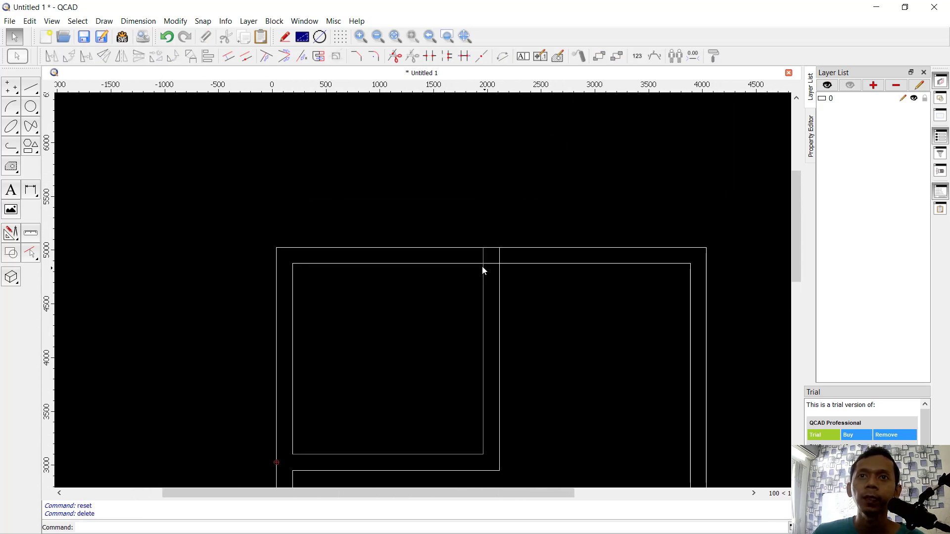
scroll(512, 254, "up", 5)
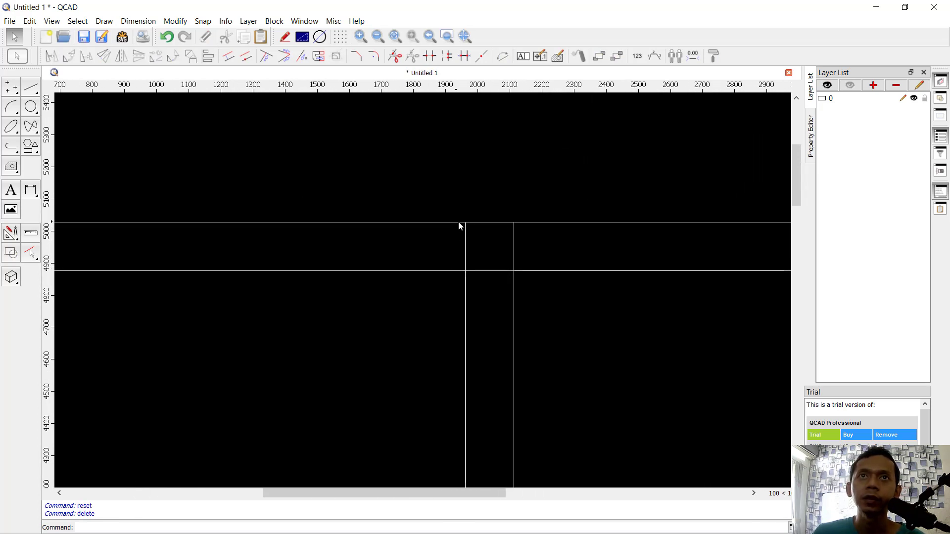
scroll(456, 224, "up", 2)
left_click(394, 56)
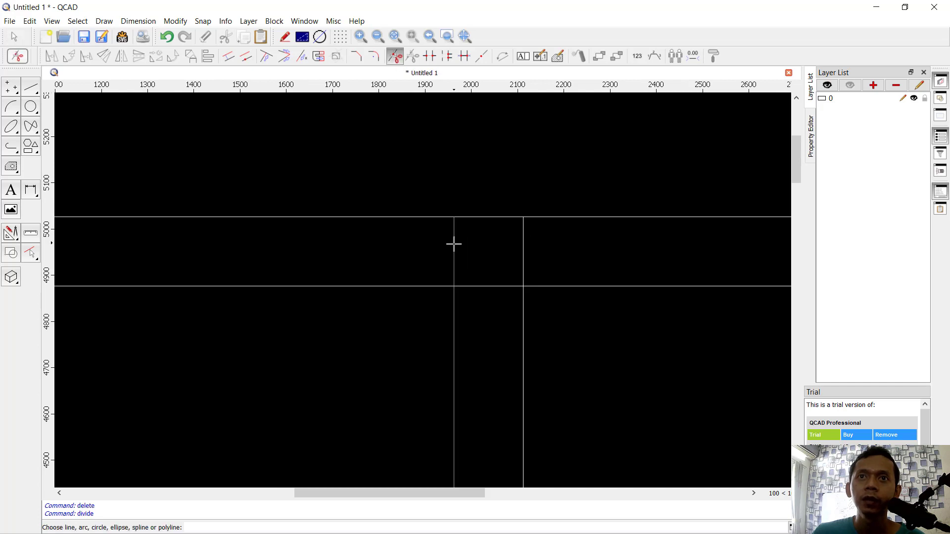
left_click(454, 245)
left_click(453, 286)
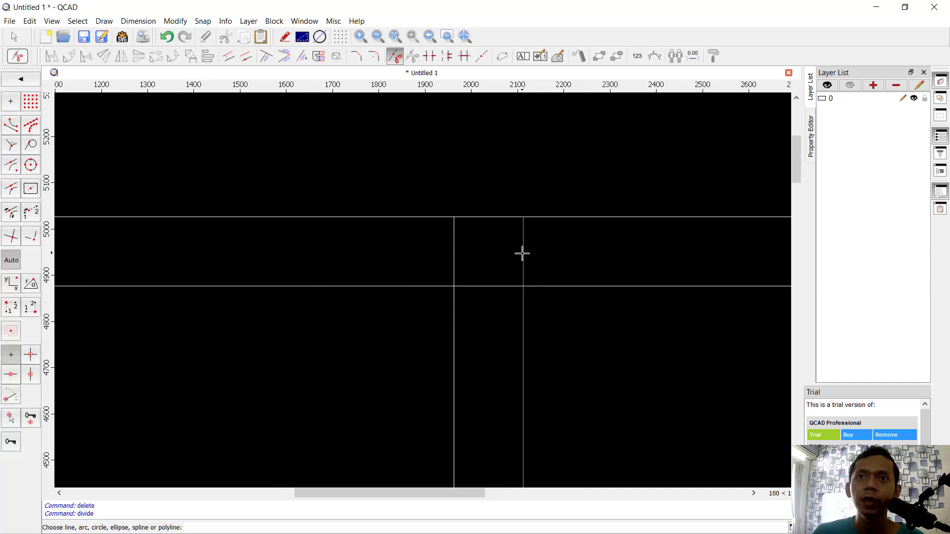
left_click(522, 254)
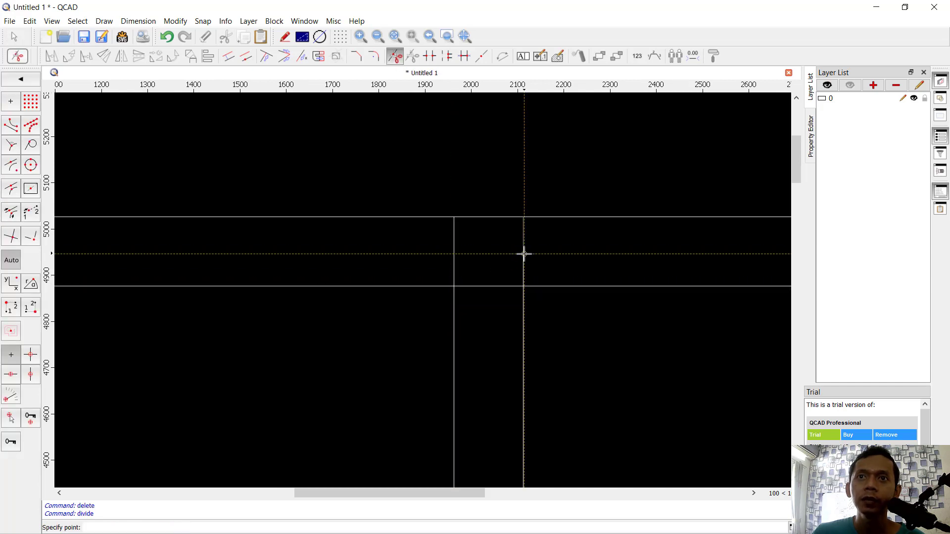
left_click(521, 286)
left_click(503, 286)
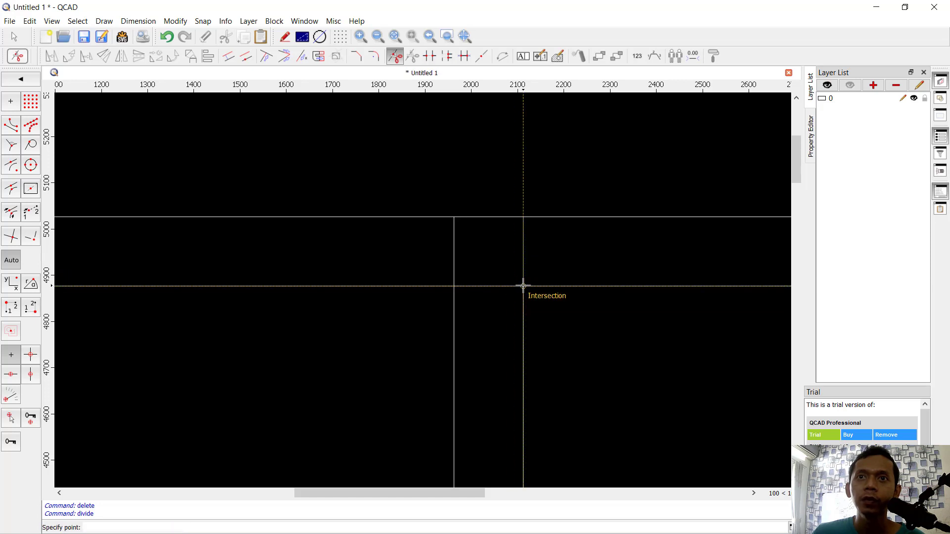
left_click(523, 286)
left_click(494, 286)
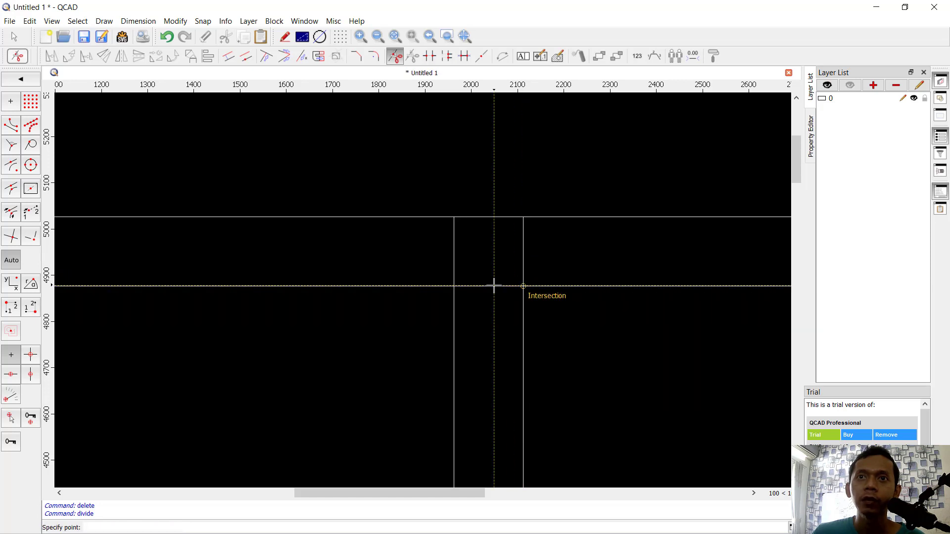
left_click(454, 285)
Window-select the small square pieces between the walls and delete them.
key("Escape")
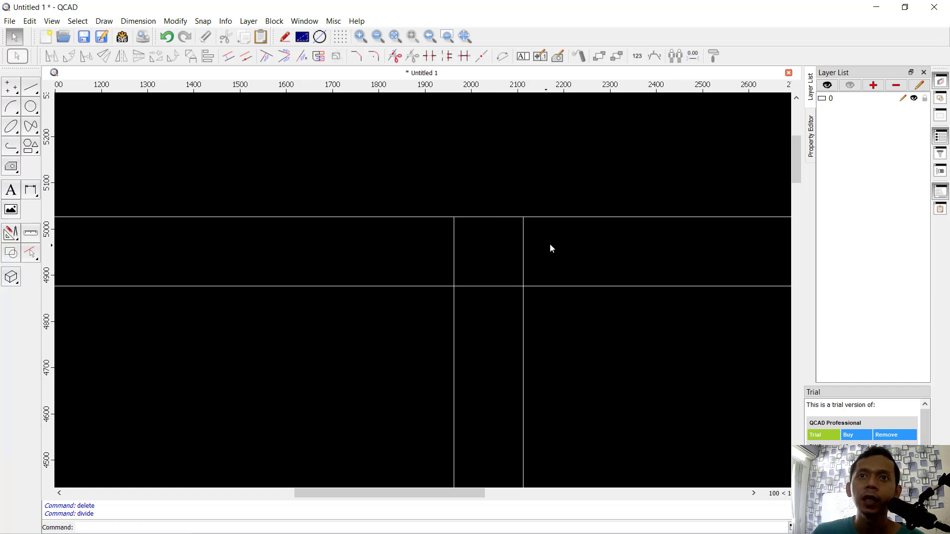
left_click_drag(559, 240, 444, 261)
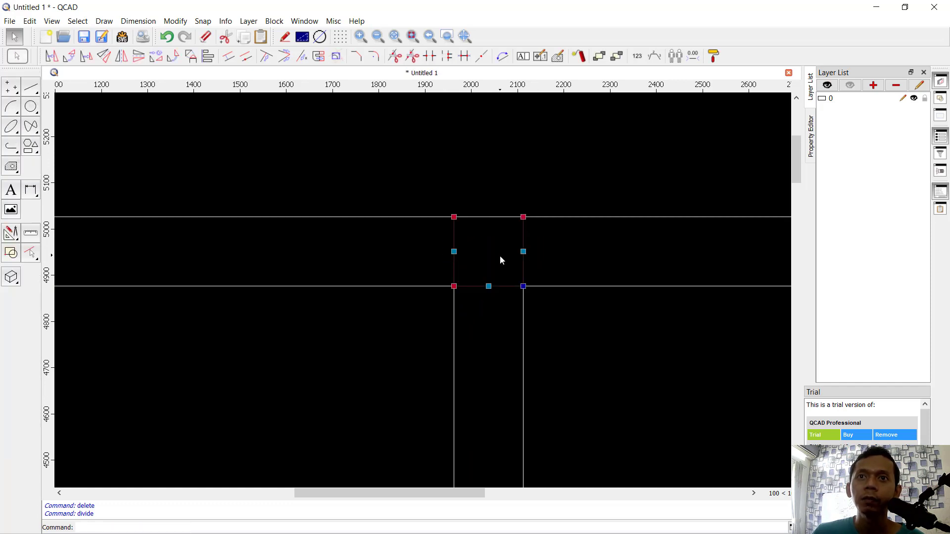
key("Delete")
scroll(474, 242, "down", 10)
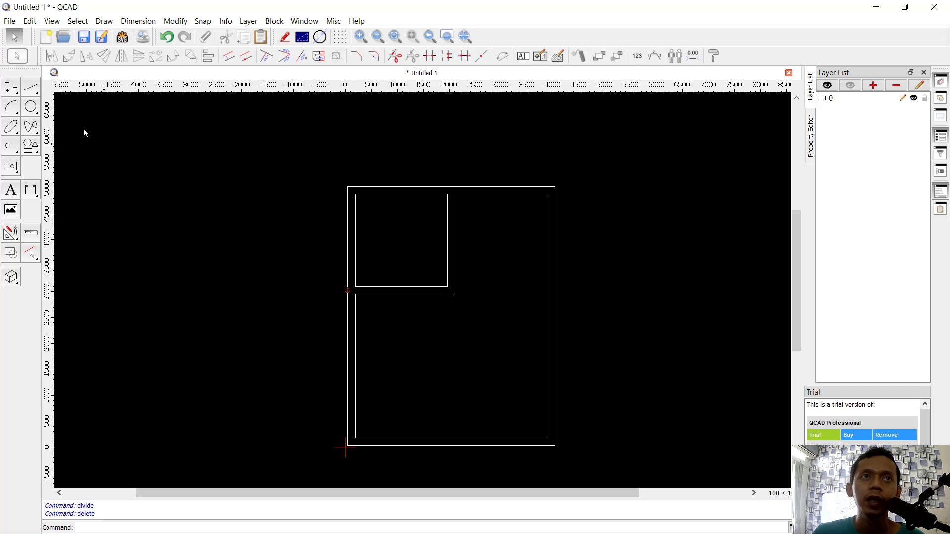
Draw a 1000-long vertical door line inside the lower room.
left_click(32, 90)
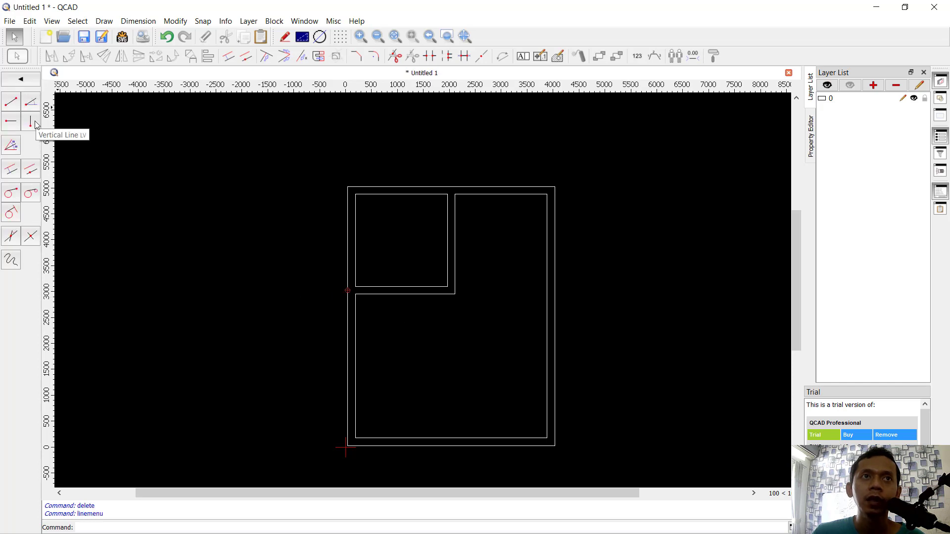
left_click(30, 121)
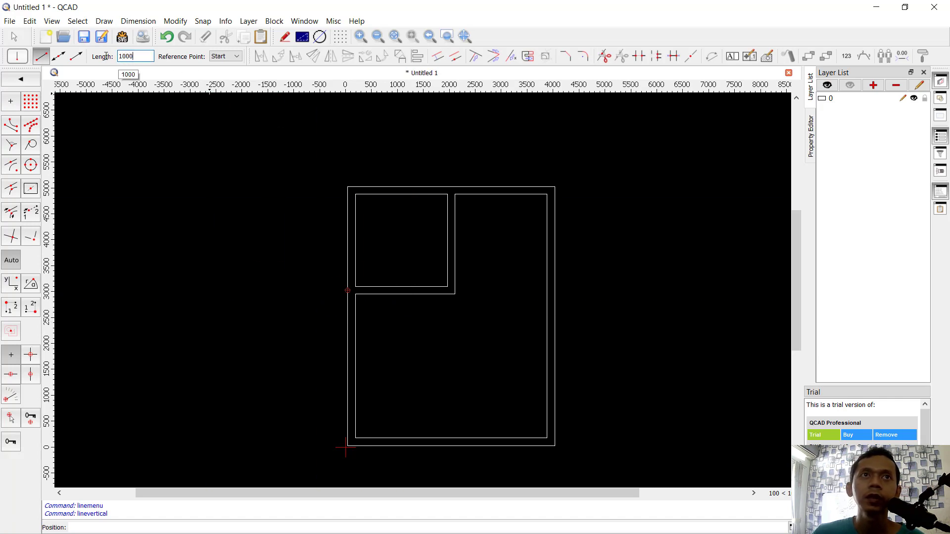
left_click(439, 400)
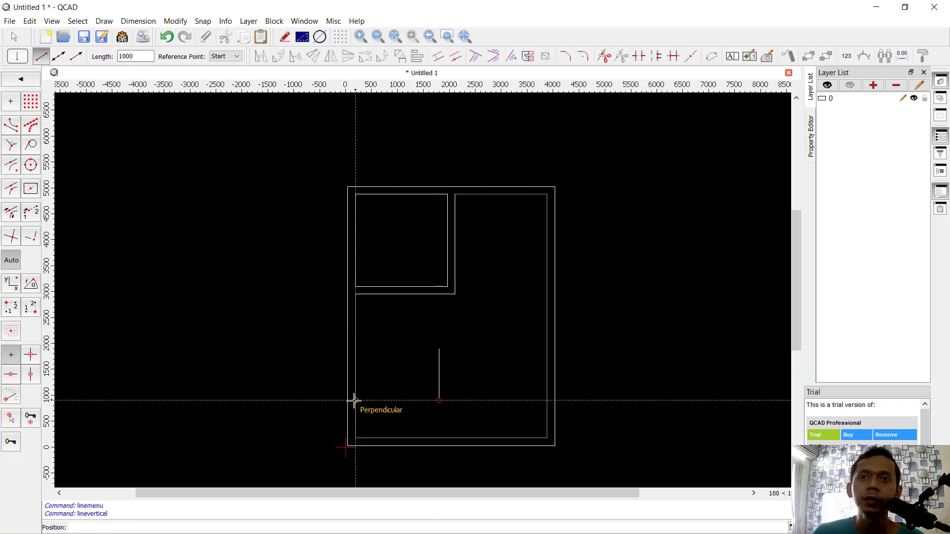
scroll(447, 399, "up", 6)
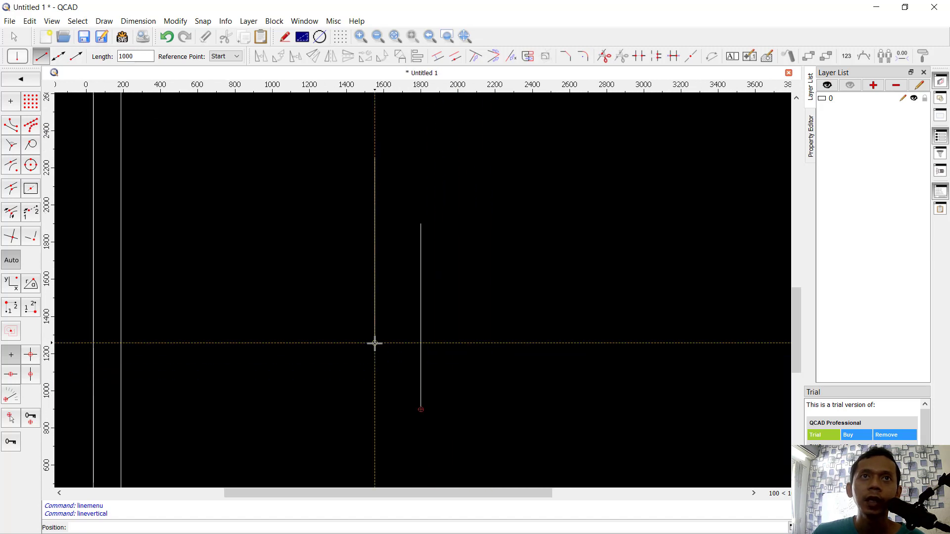
key("Escape")
key("Escape")
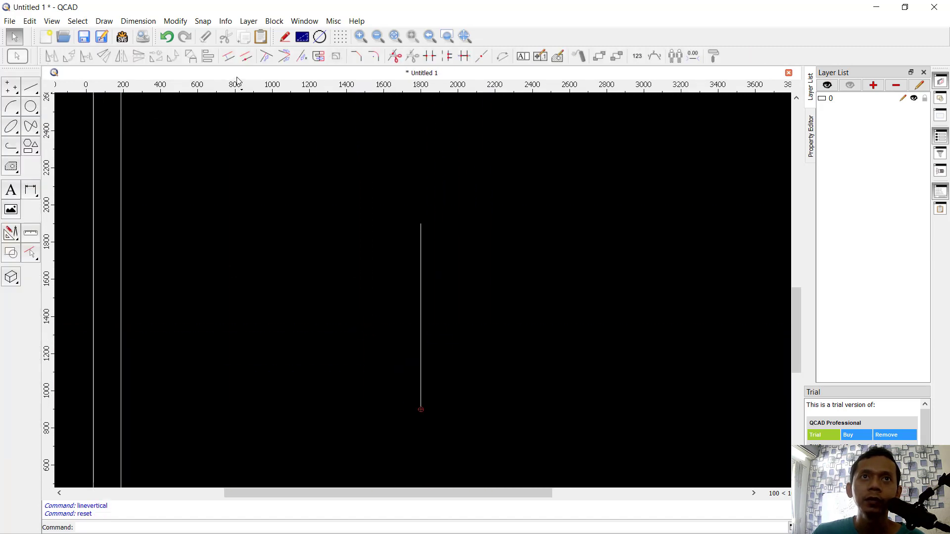
Offset the door line 30 units to its right to form the leaf thickness.
left_click(229, 57)
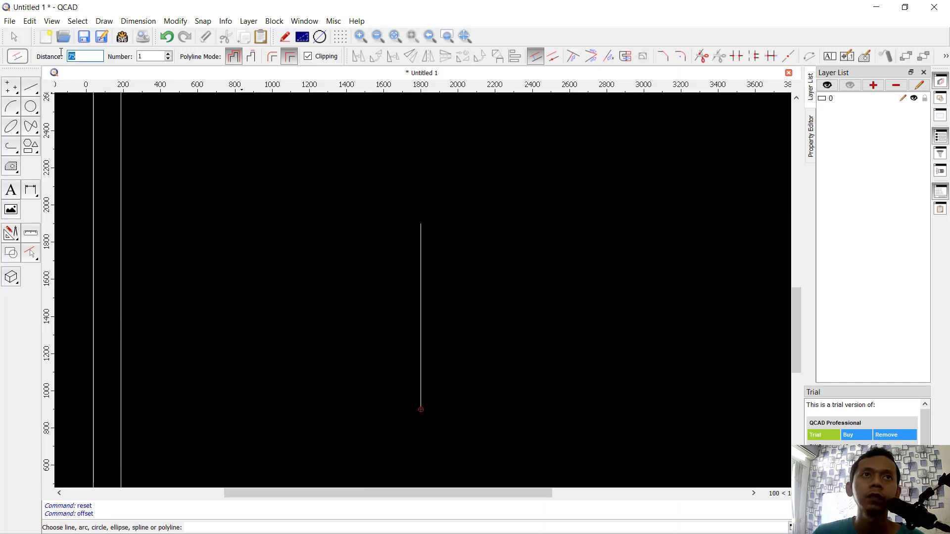
type("6")
key("BackSpace")
type("30")
left_click(424, 310)
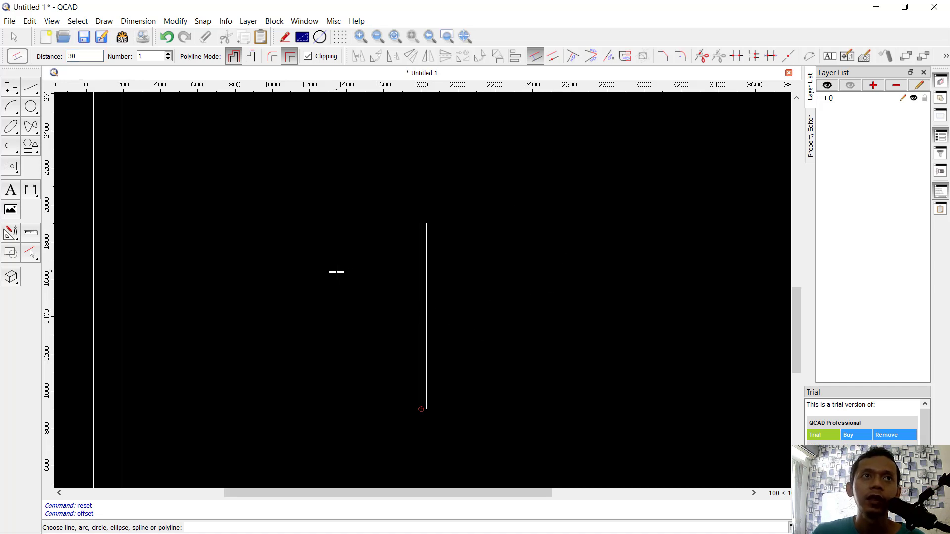
Draw a quarter-circle arc centred on the leaf's lower end, radius reaching its top, sweeping to floor level.
left_click(19, 103)
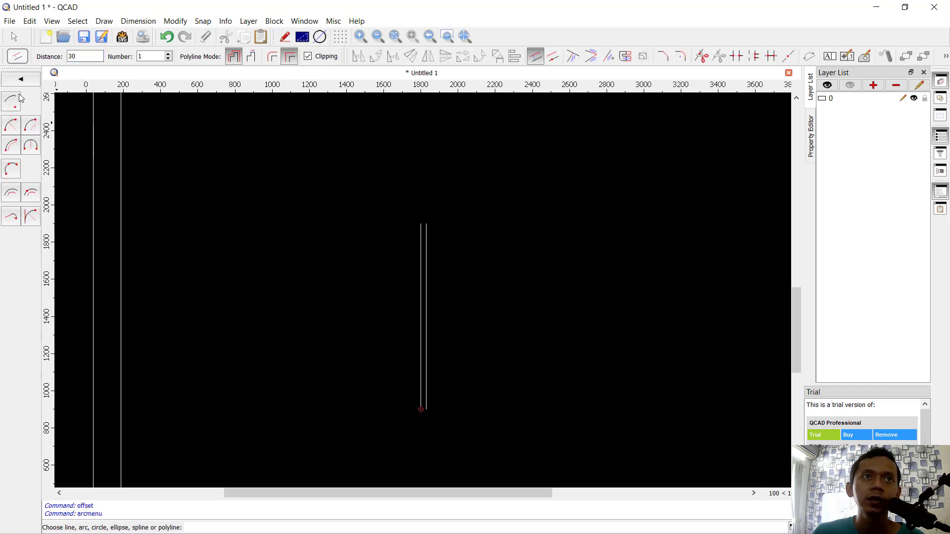
left_click(13, 102)
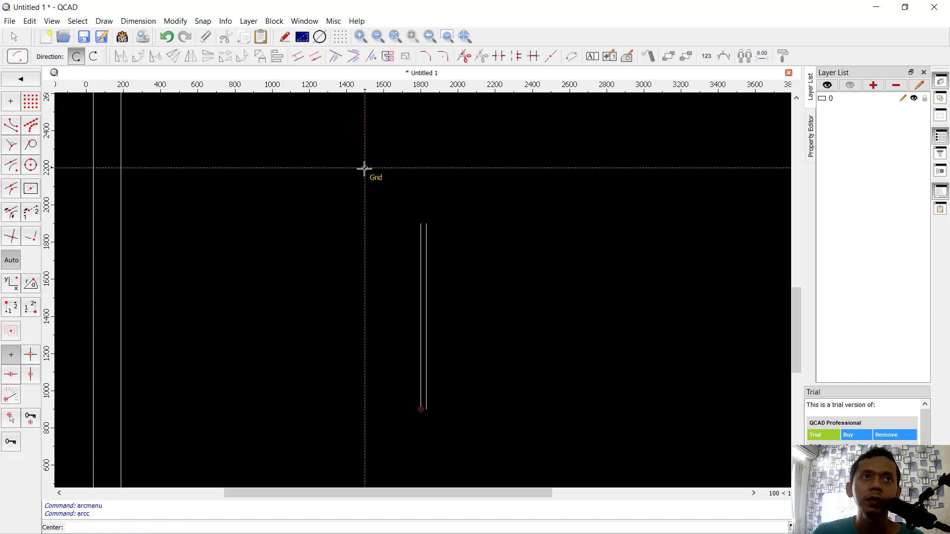
left_click(420, 409)
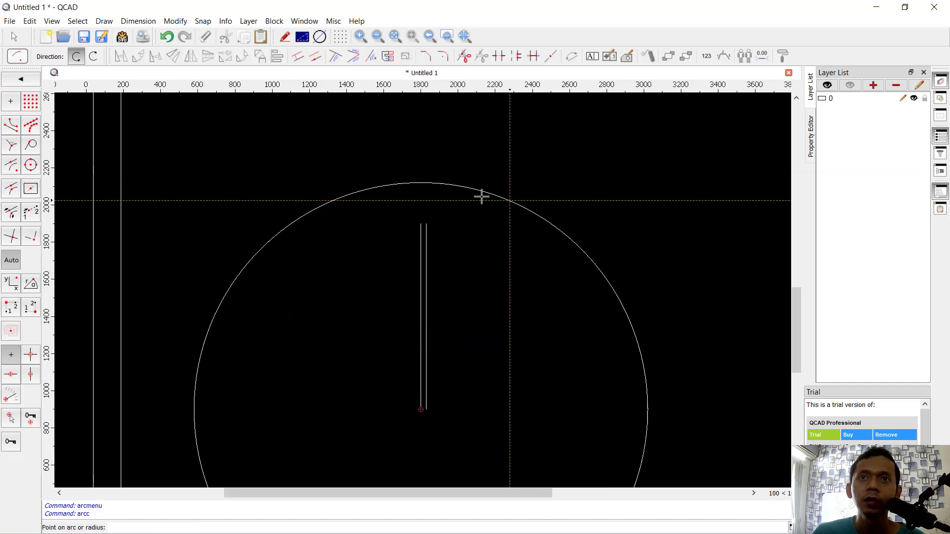
left_click(419, 224)
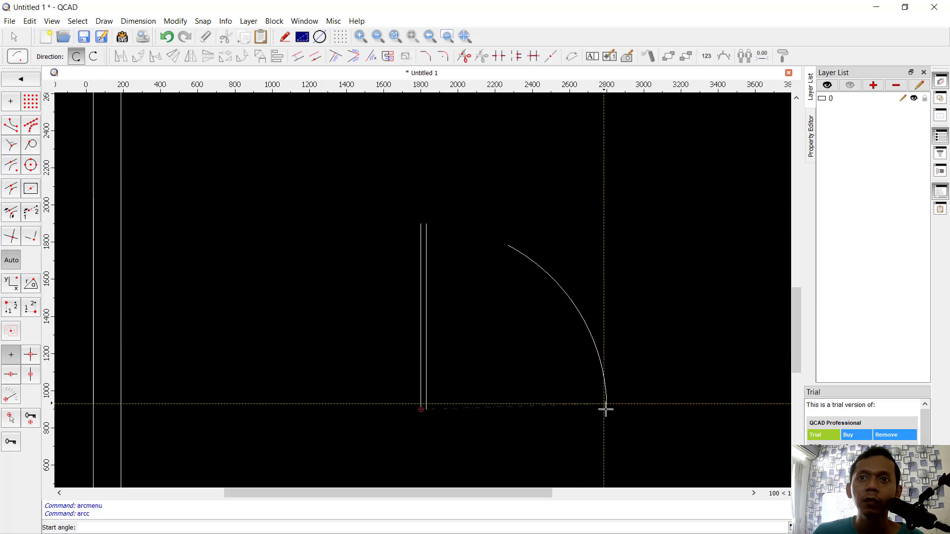
left_click(607, 410)
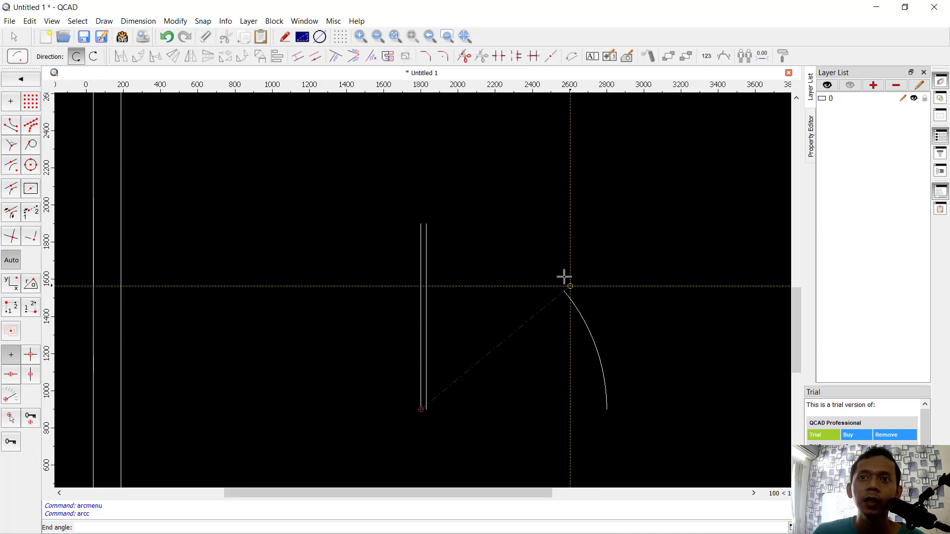
left_click(420, 221)
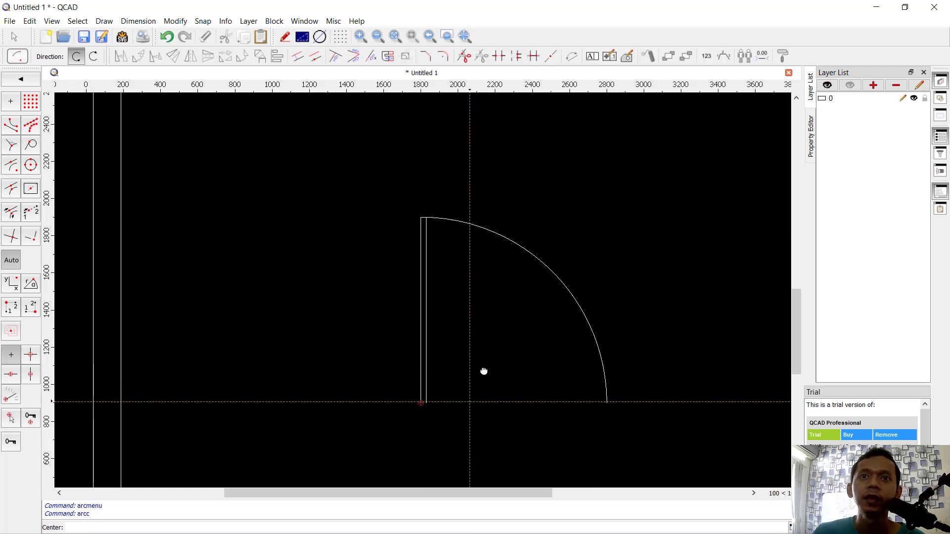
middle_click_drag(475, 385, 495, 341)
left_click(28, 84)
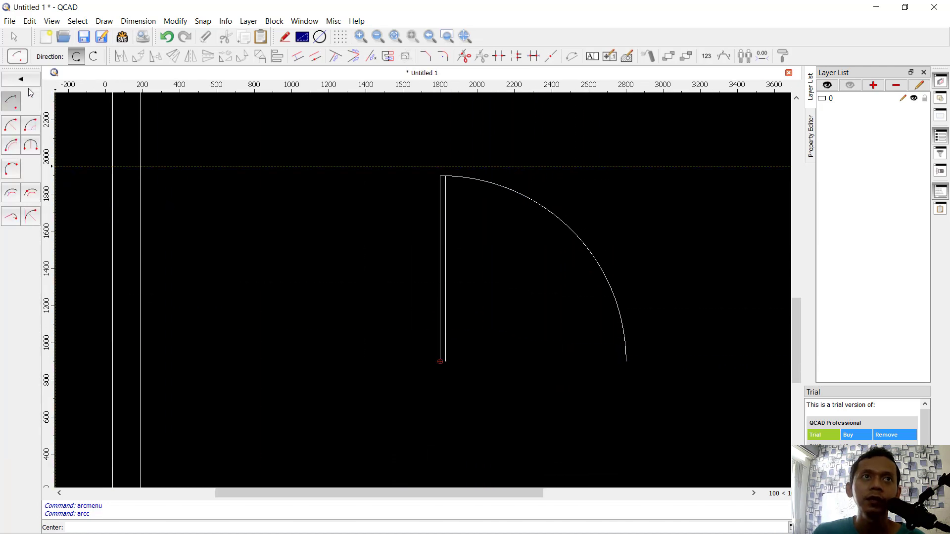
left_click(27, 83)
left_click(31, 93)
left_click(11, 103)
scroll(452, 370, "up", 6)
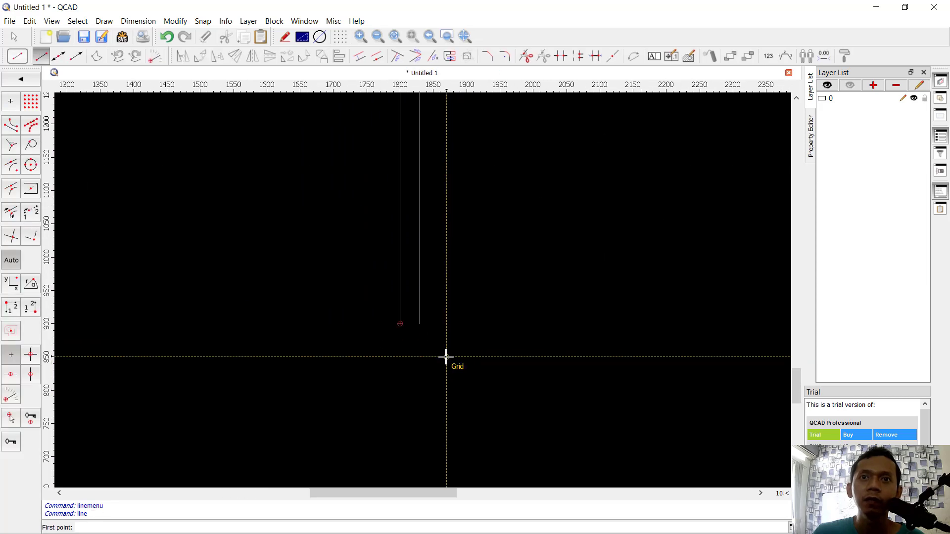
Draw a 2-point line across the bottom of the door leaf to close it.
left_click(419, 324)
left_click(400, 324)
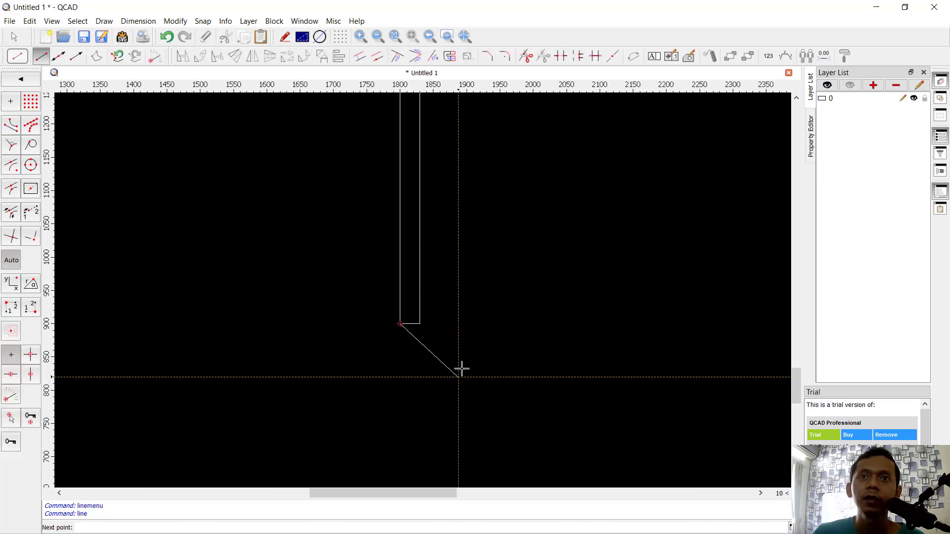
right_click(390, 372)
scroll(507, 322, "left", 3)
scroll(506, 322, "down", 2)
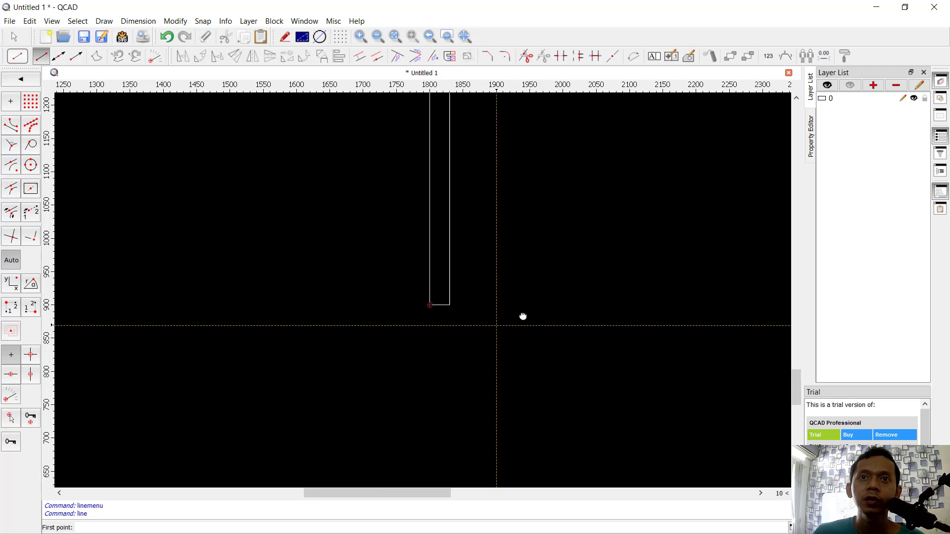
Add a 150-long vertical line below the leaf ending in a 40-long horizontal line going left.
left_click(25, 82)
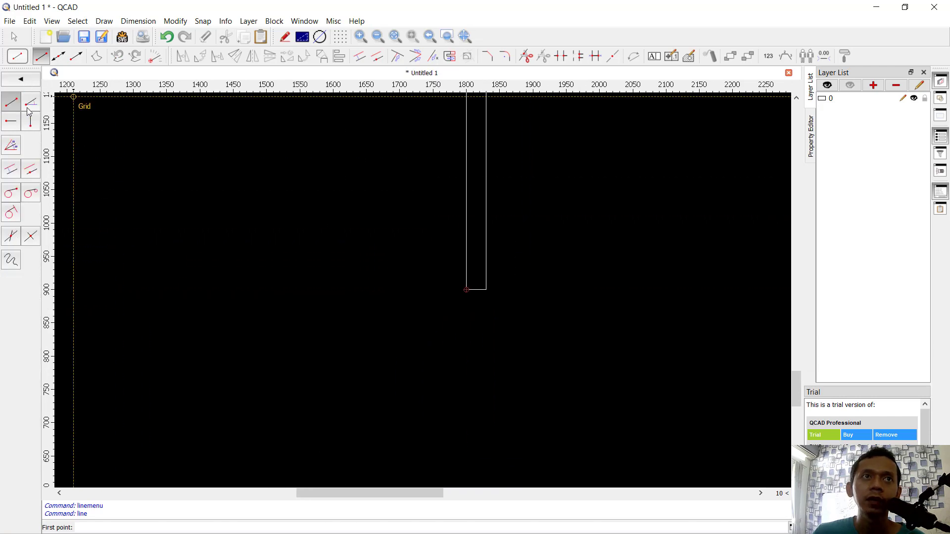
left_click(29, 124)
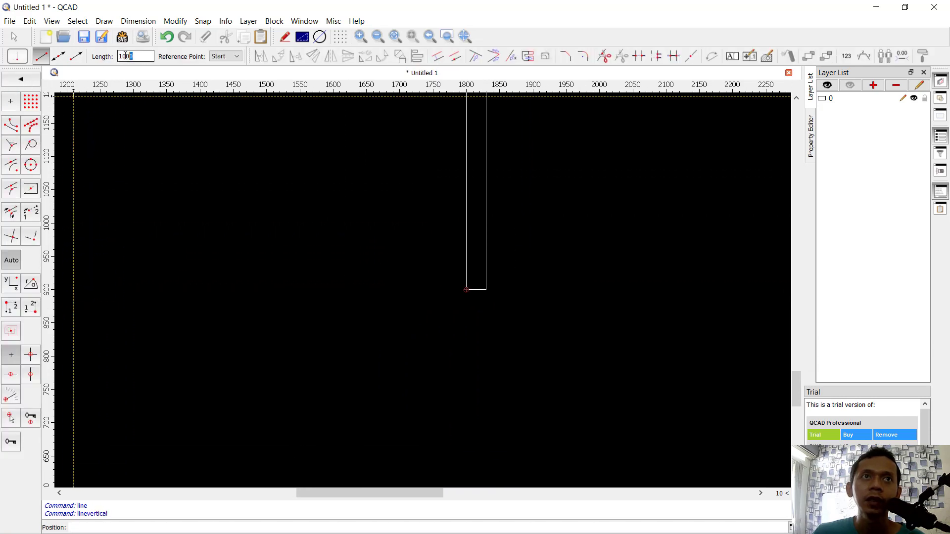
type("-150")
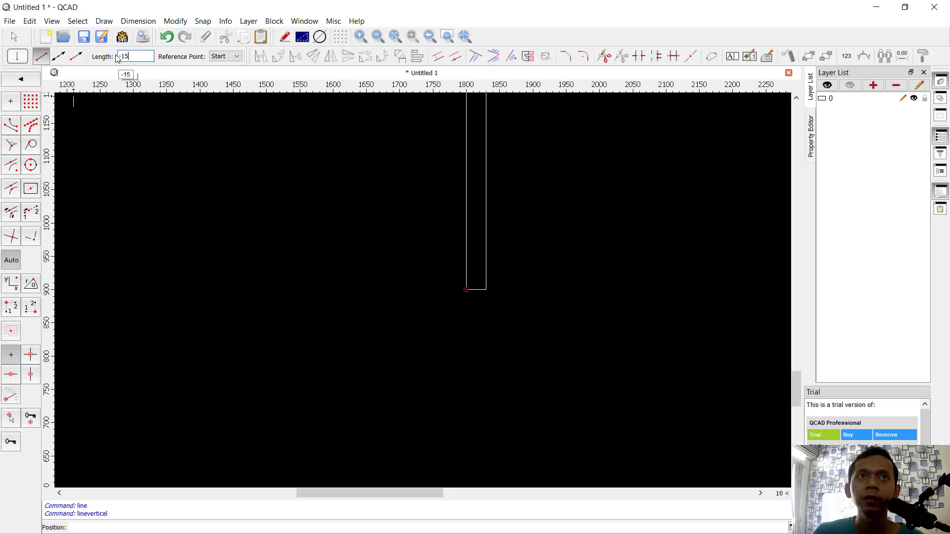
left_click(466, 289)
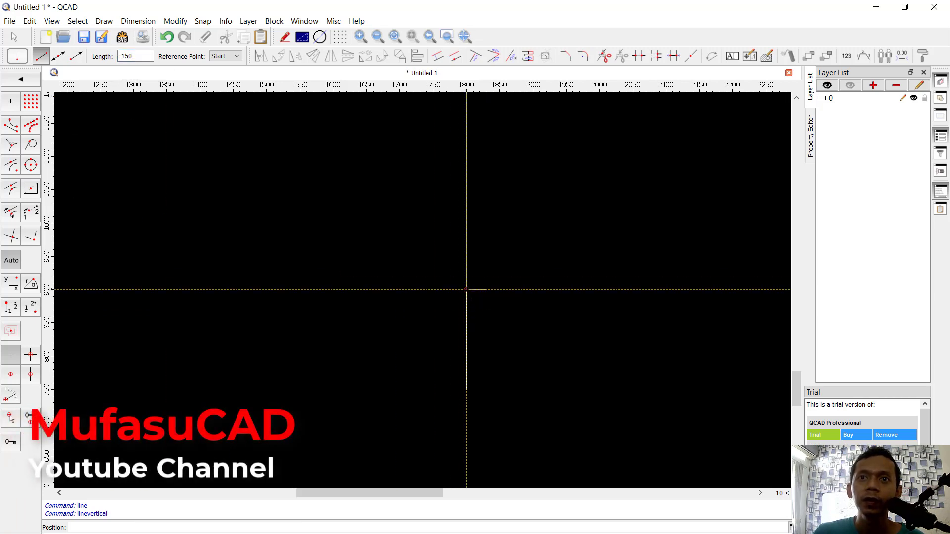
left_click(30, 83)
left_click(11, 123)
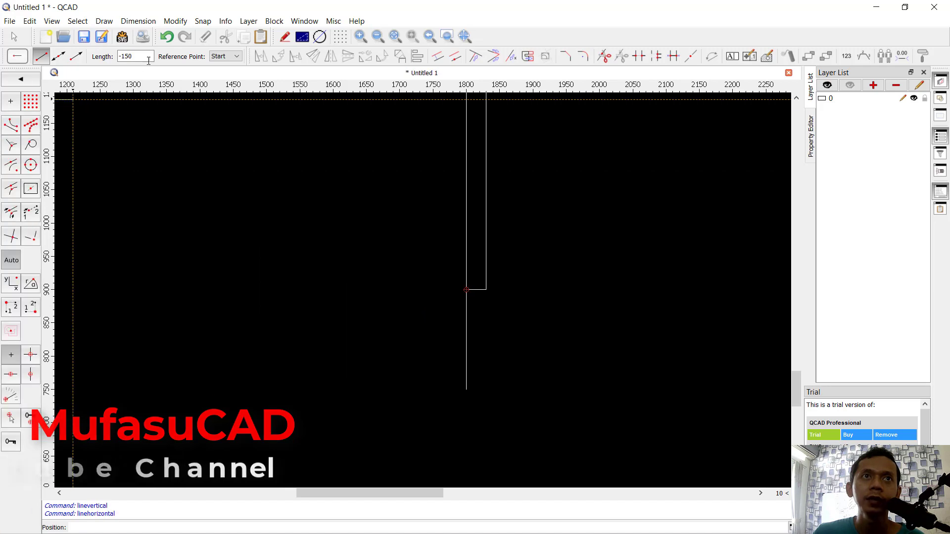
double_click(133, 56)
type("-40")
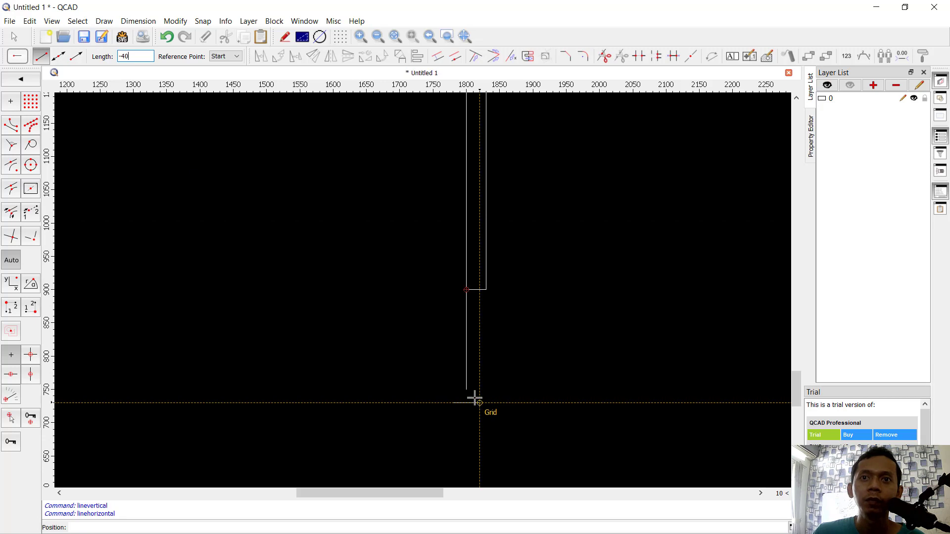
left_click(466, 389)
scroll(427, 403, "up", 6)
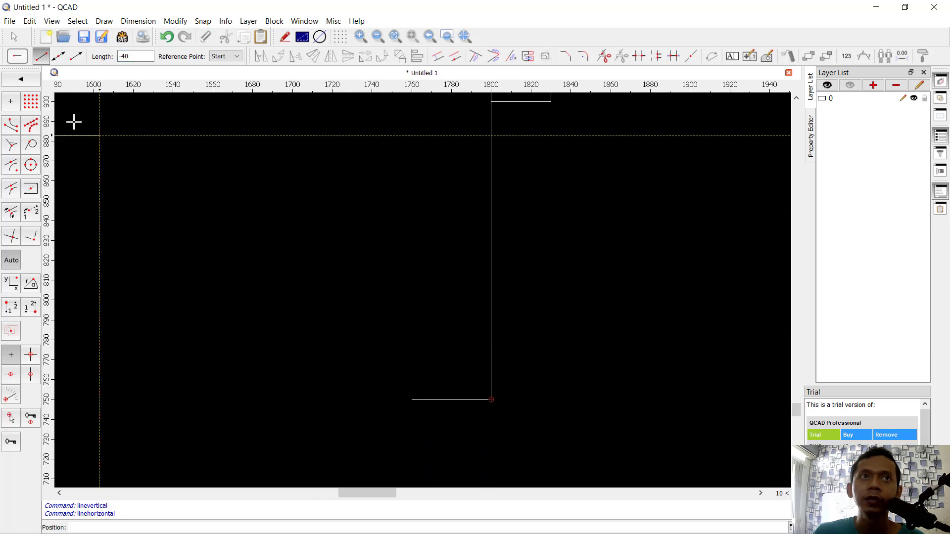
Copy the 150-long vertical line to the left end of the short horizontal line.
left_click(14, 36)
left_click_drag(544, 276, 429, 299)
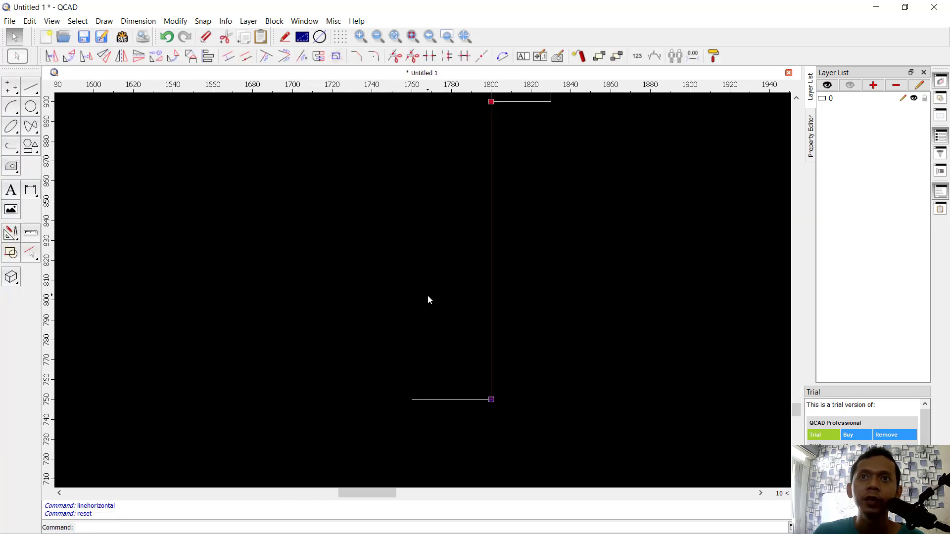
left_click(52, 57)
left_click(491, 399)
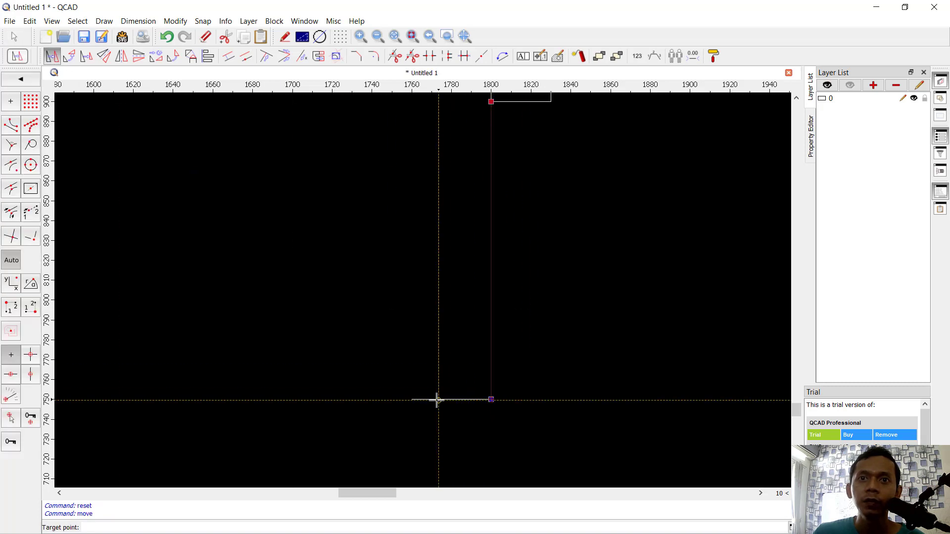
left_click(411, 399)
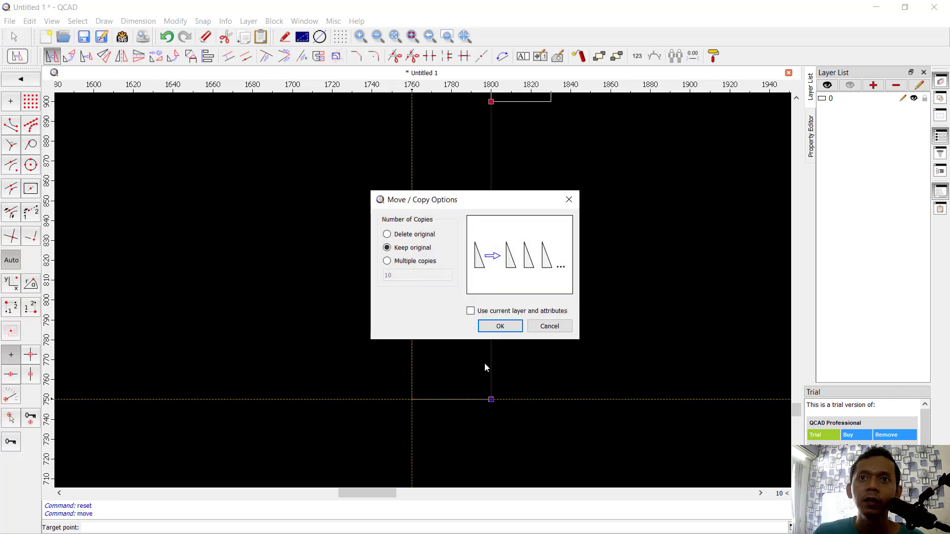
left_click(500, 326)
scroll(310, 267, "up", 3)
scroll(460, 373, "down", 2)
Copy the short bottom horizontal line to the top, closing the 40 by 150 jamb rectangle.
left_click_drag(477, 403, 447, 460)
left_click(52, 58)
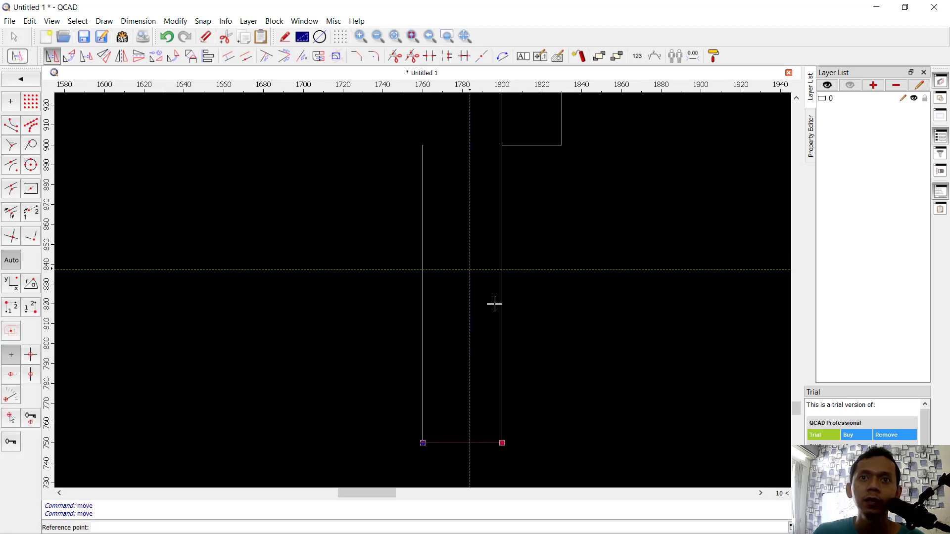
left_click(423, 442)
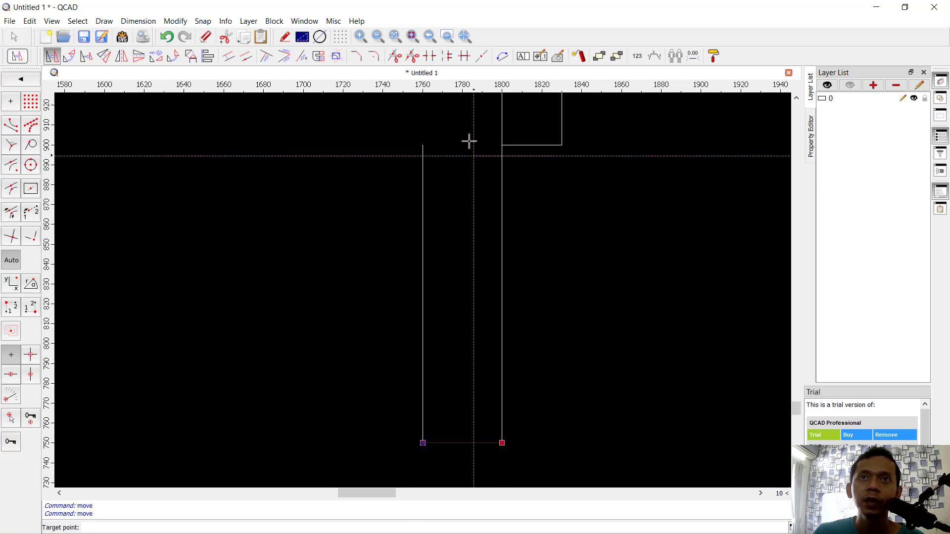
left_click(423, 145)
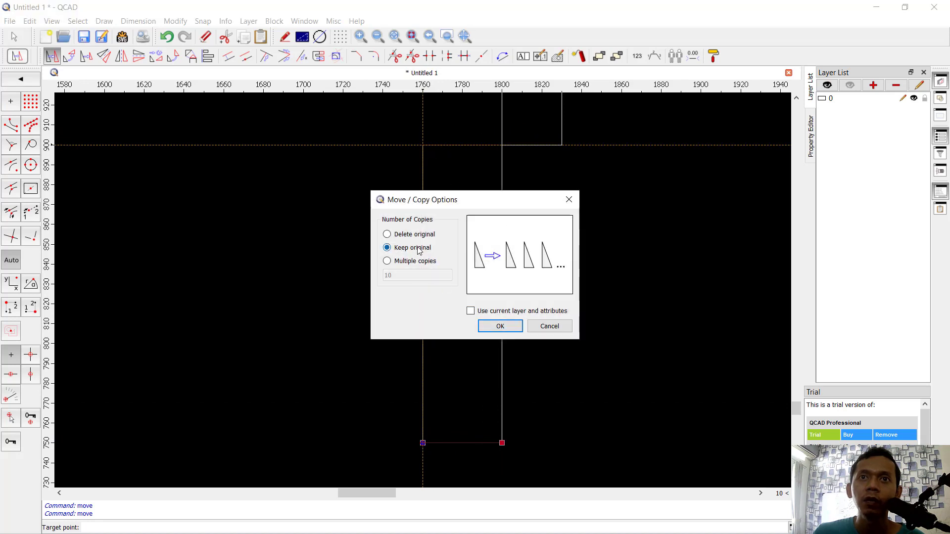
left_click(500, 326)
right_click(589, 252)
scroll(589, 252, "down", 1)
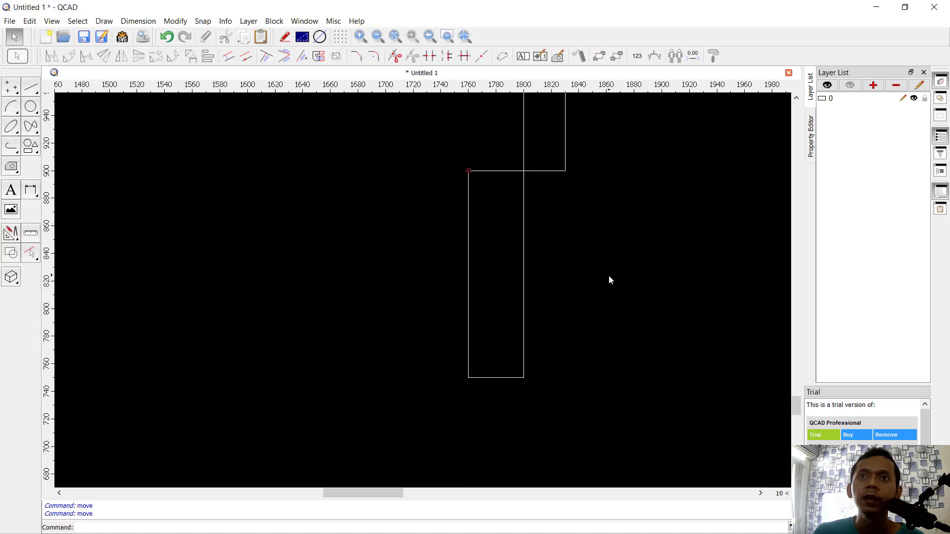
scroll(608, 275, "down", 1)
Copy the jamb rectangle from its top-left corner to the swing arc's lower end, keeping the original.
left_click_drag(608, 397, 442, 298)
left_click(509, 188)
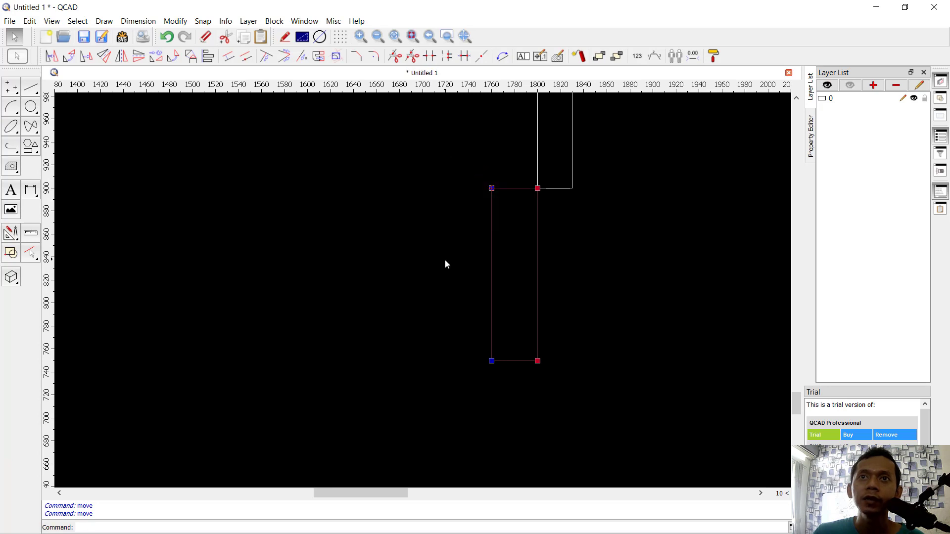
left_click(56, 59)
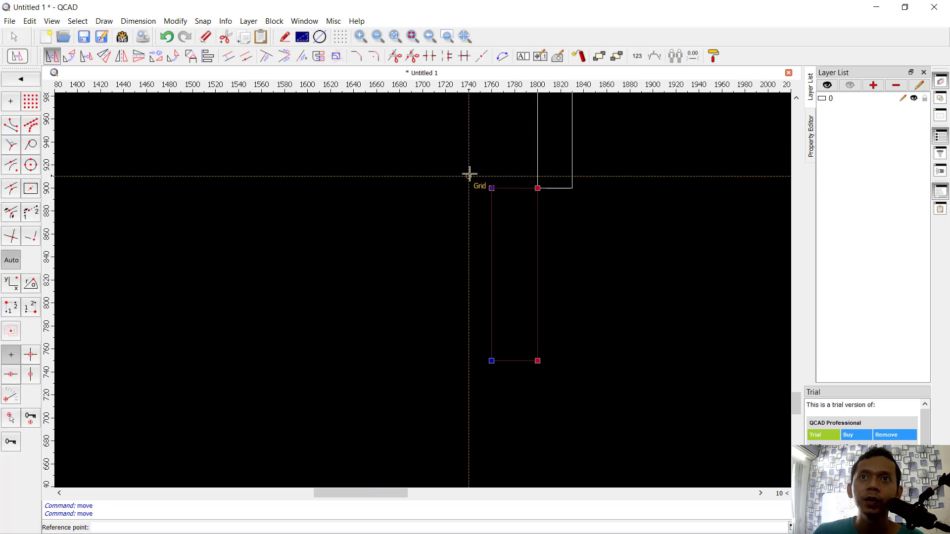
left_click(491, 187)
scroll(495, 208, "down", 6)
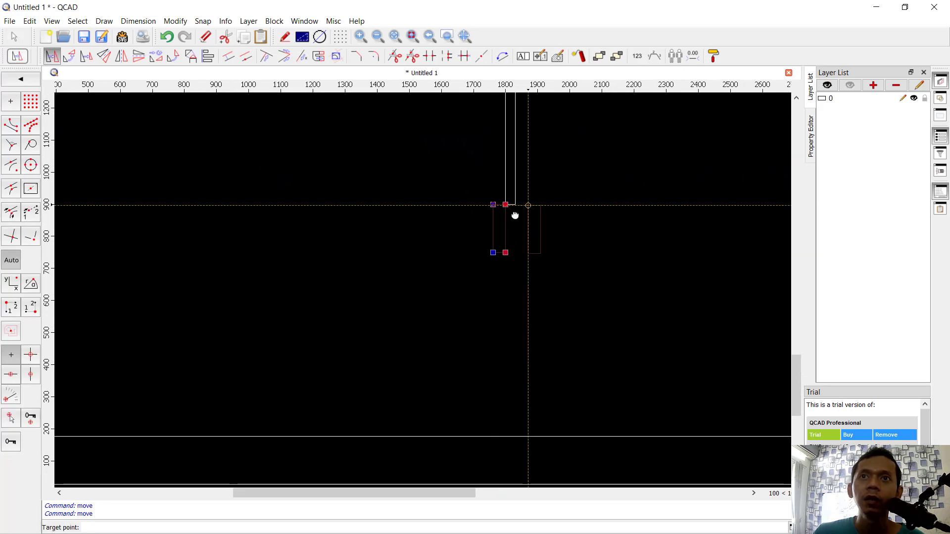
left_click(610, 289)
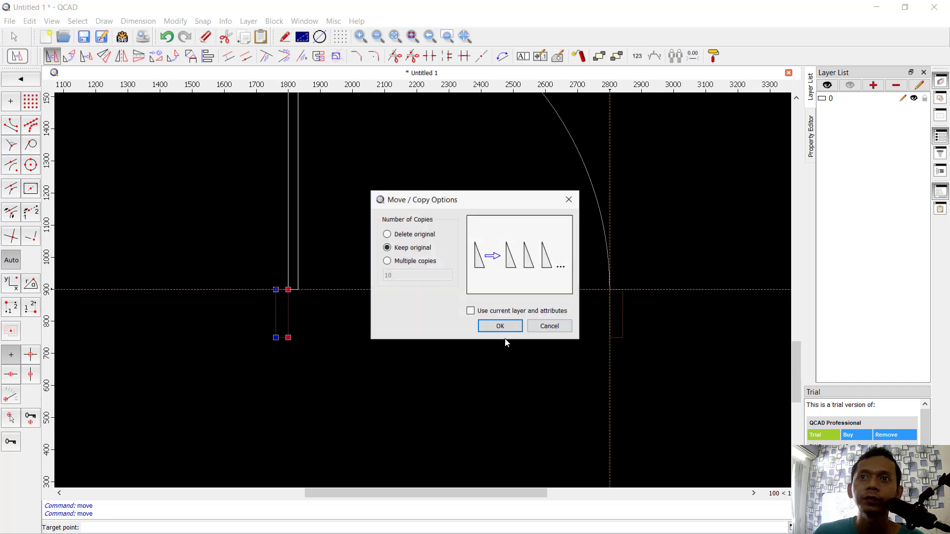
left_click(500, 327)
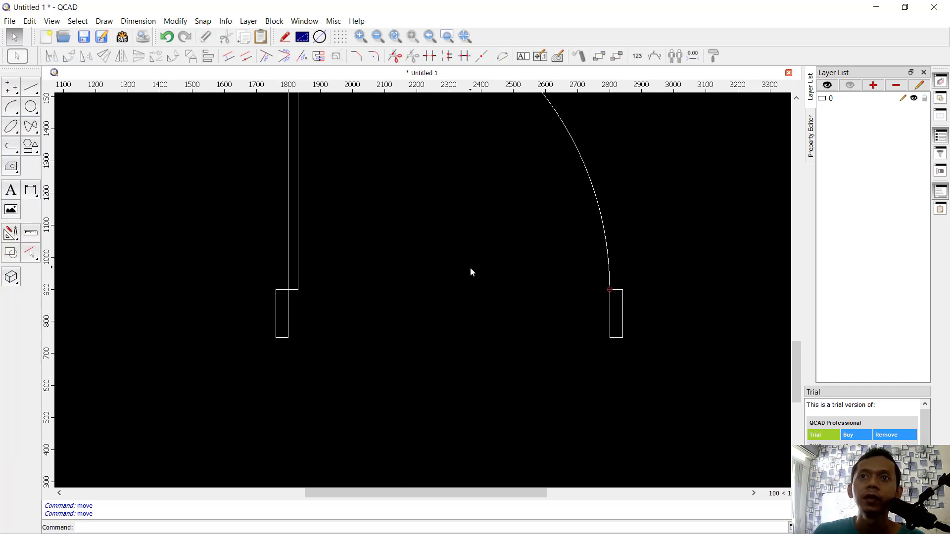
scroll(470, 267, "down", 2)
mouse_move(453, 220)
middle_mouse_down()
mouse_move(488, 320)
mouse_move(482, 311)
middle_mouse_up()
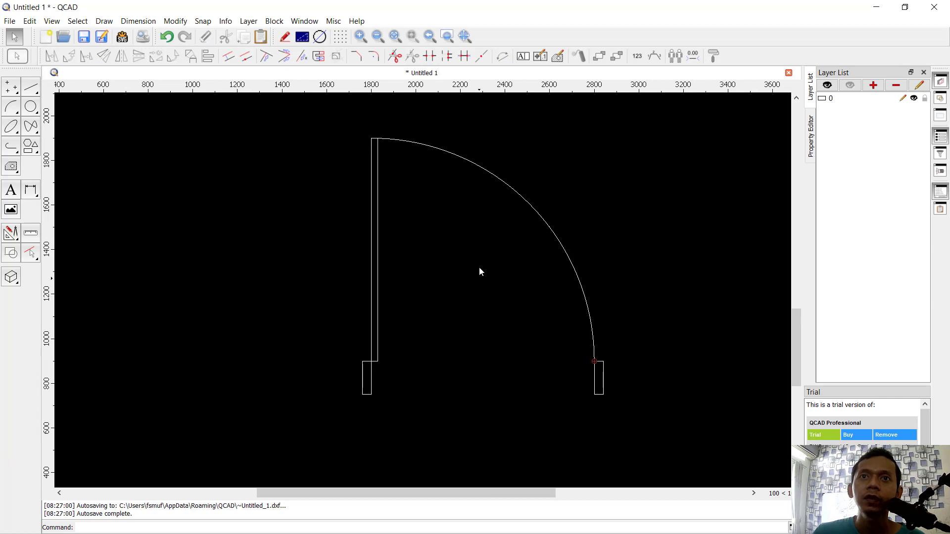
Make the leaf, swing arc and both jambs a block named 'door', based at its lower-left corner.
left_click_drag(664, 132, 398, 431)
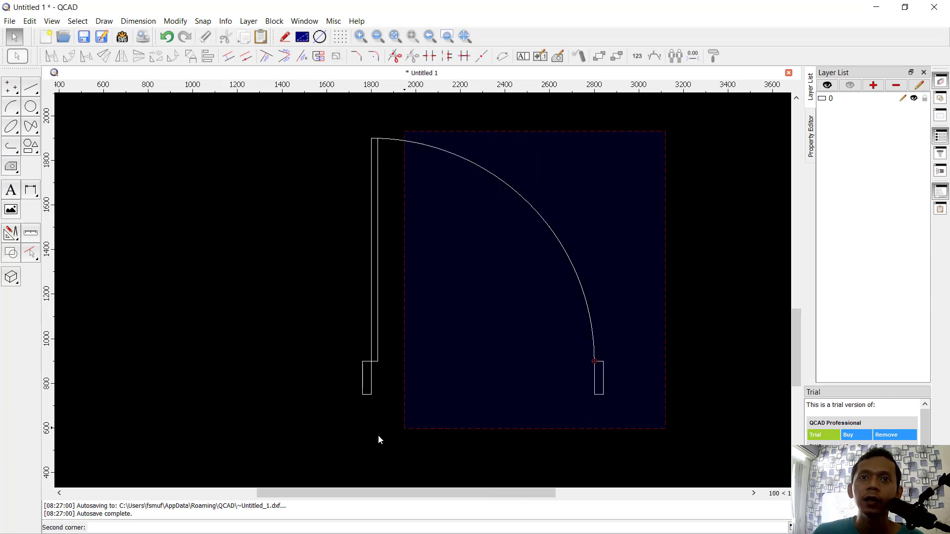
left_click_drag(289, 443, 289, 442)
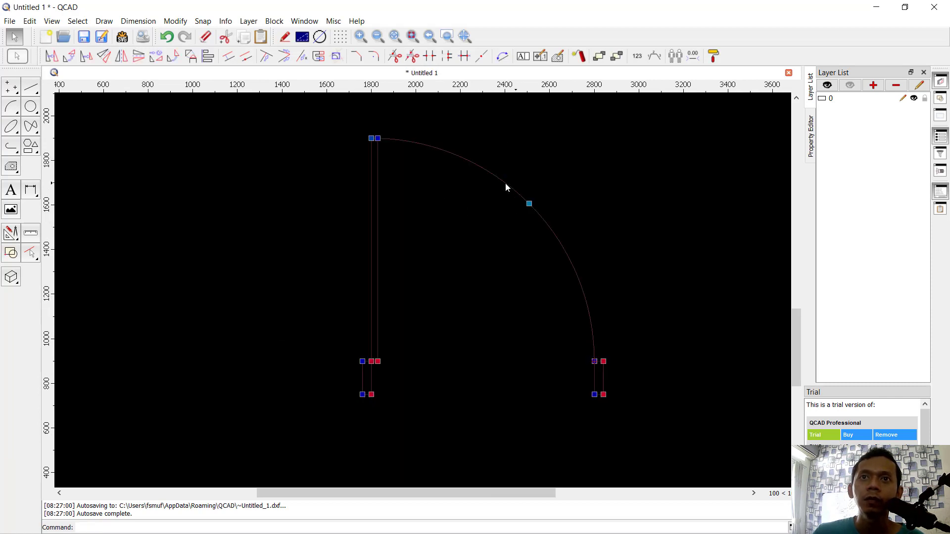
left_click(273, 21)
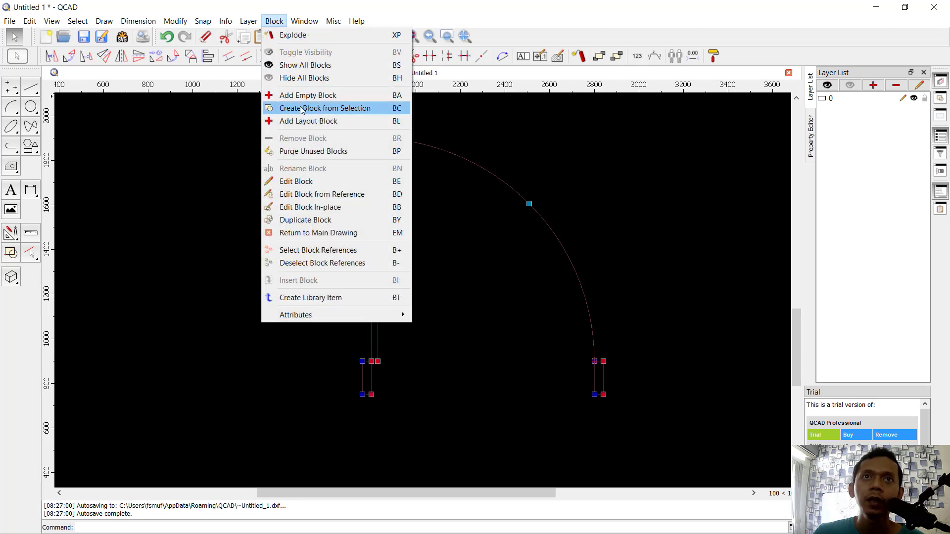
left_click(336, 109)
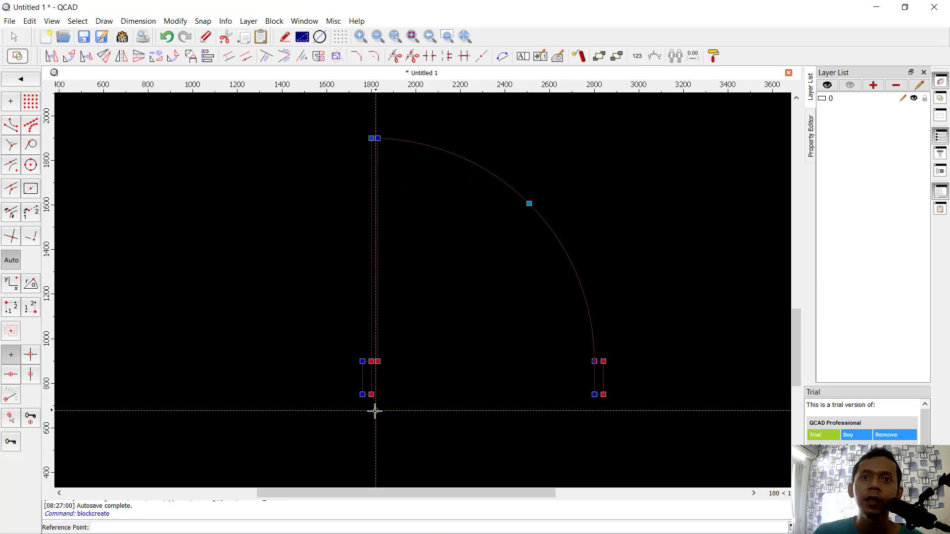
scroll(361, 403, "up", 2)
left_click(359, 387)
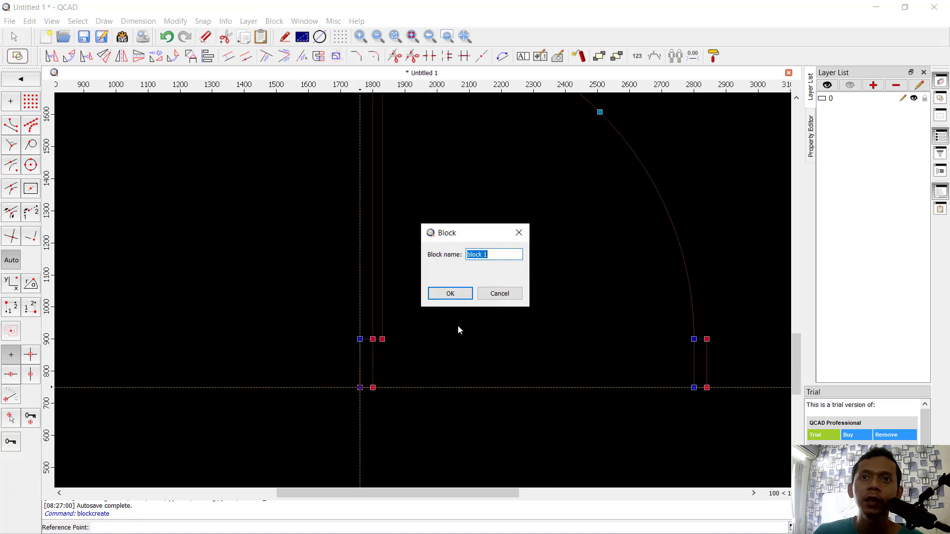
type("door")
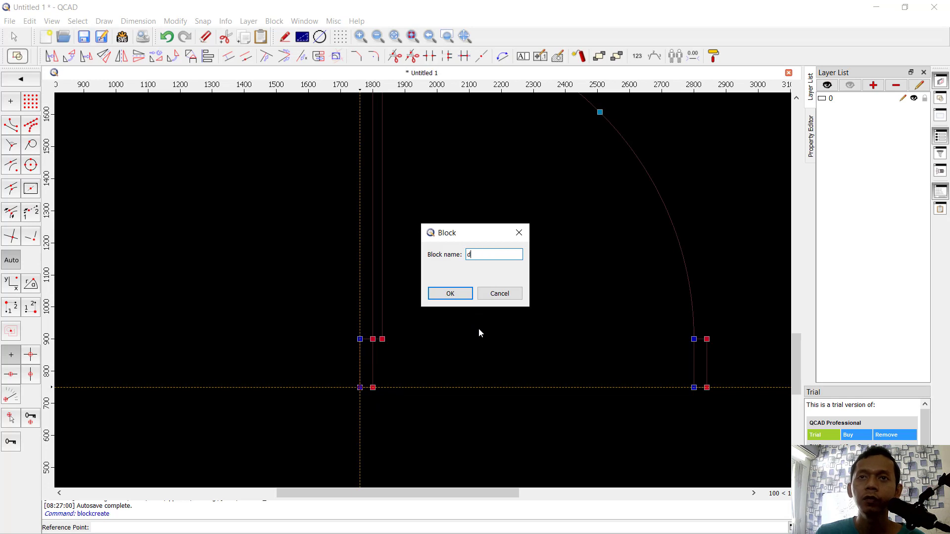
left_click(462, 296)
scroll(474, 282, "down", 6)
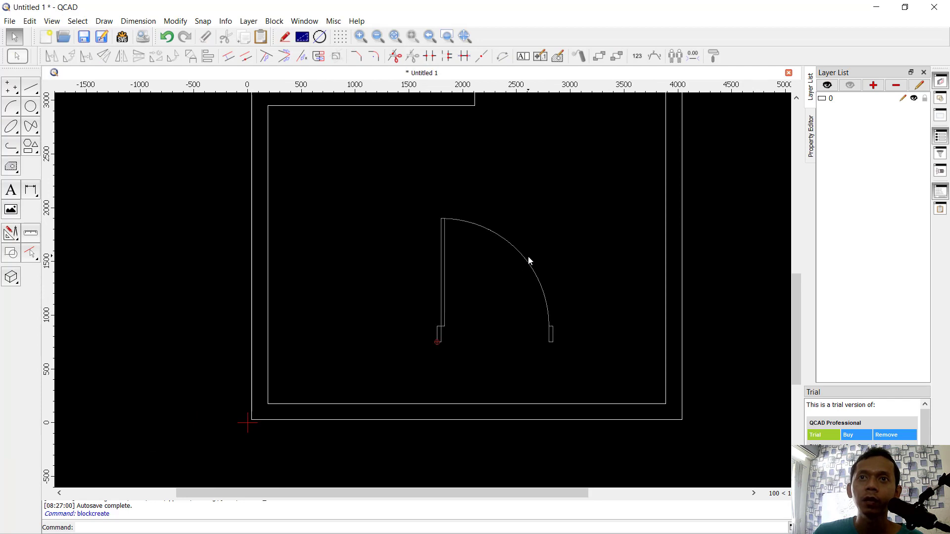
Check the door block's properties, then deselect it.
left_click(514, 270)
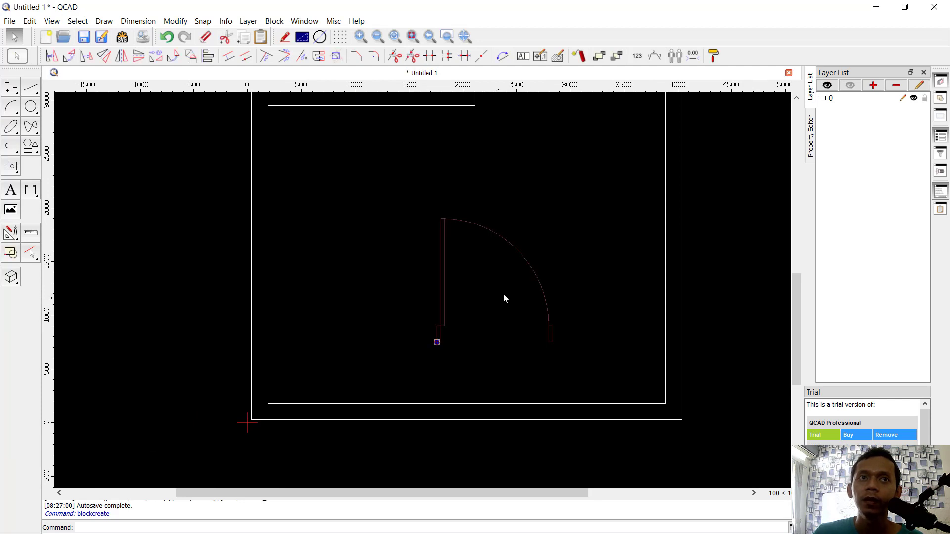
left_click(812, 146)
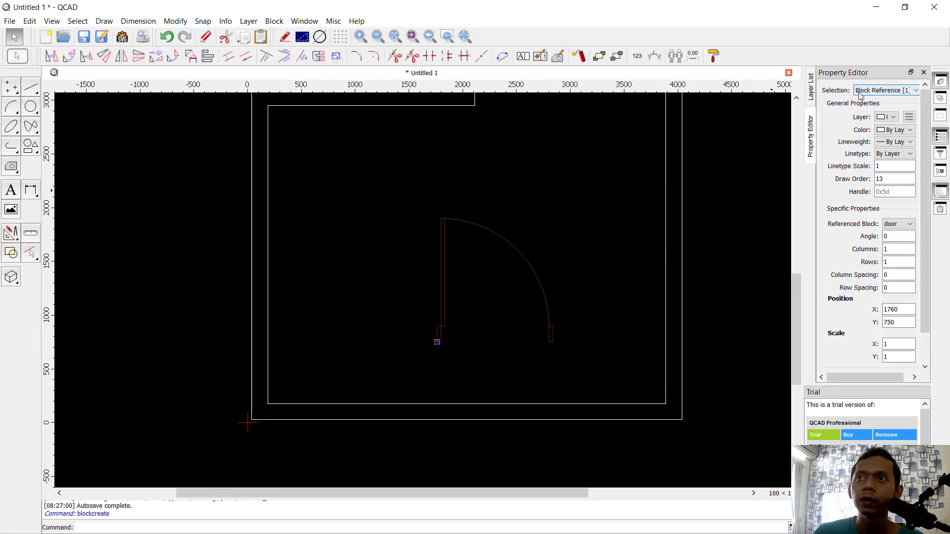
left_click(542, 227)
Add a new layer named 'block' coloured Dark Yellow.
left_click(810, 94)
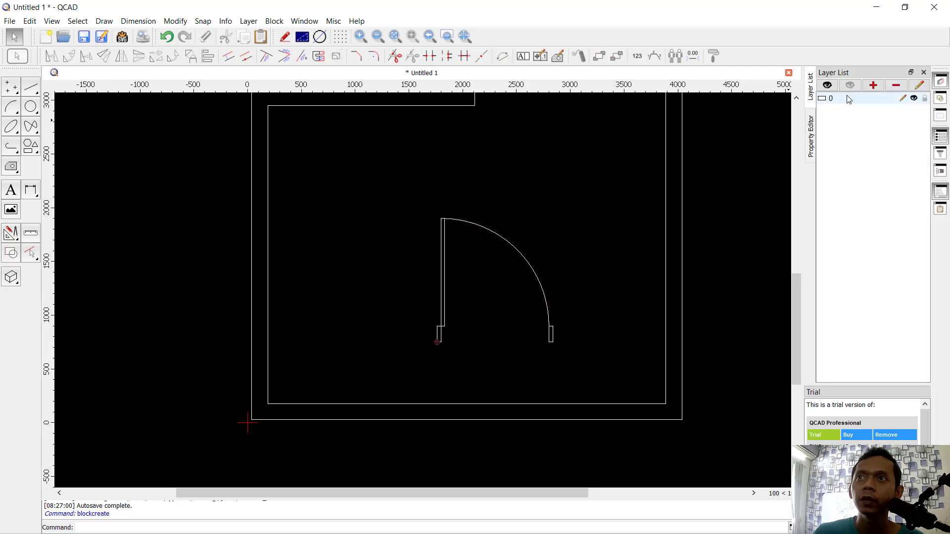
left_click(873, 85)
type("block")
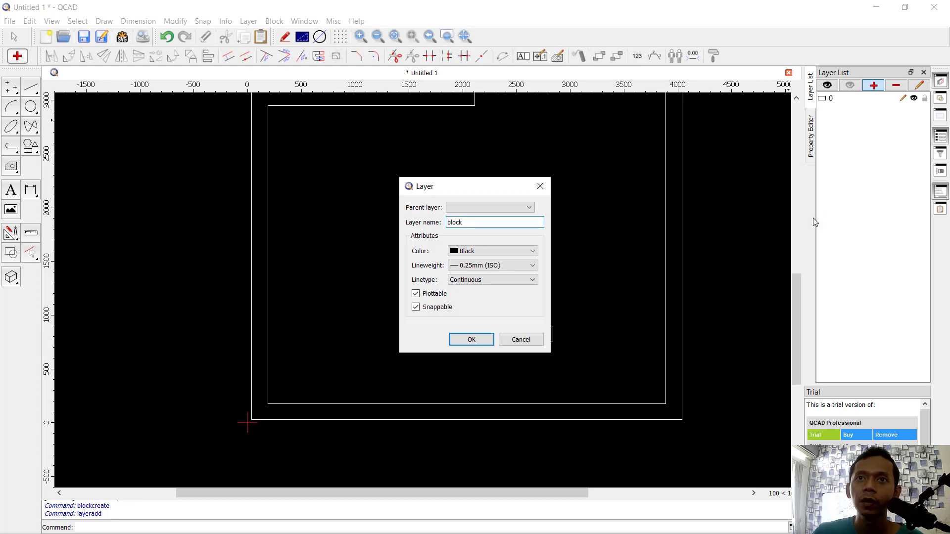
left_click(519, 252)
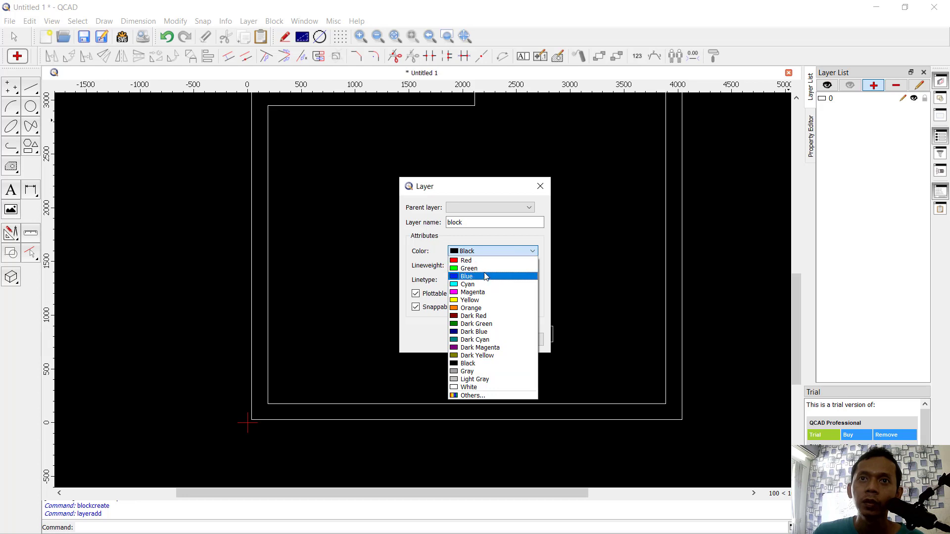
left_click(480, 356)
left_click(480, 340)
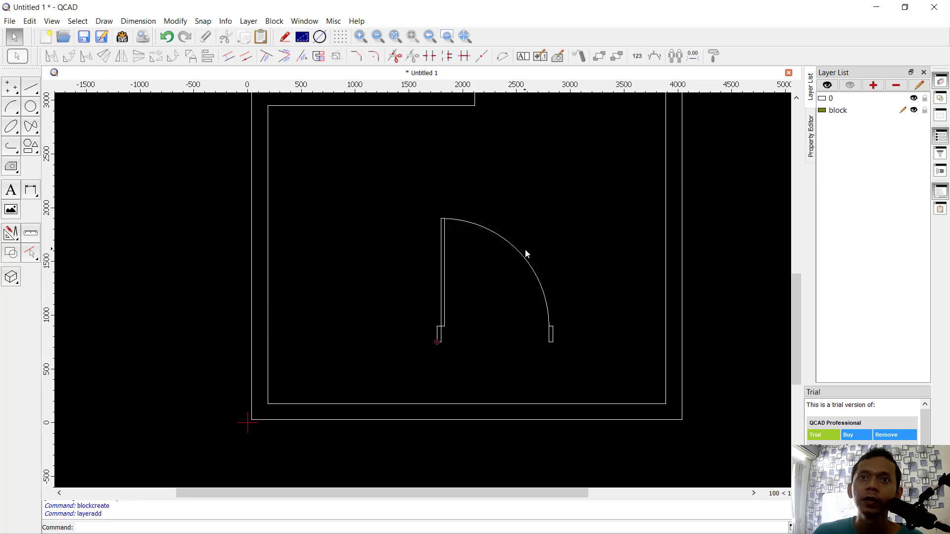
Reassign the door block from layer 0 to the 'block' layer in the Property Editor.
left_click_drag(606, 205, 509, 277)
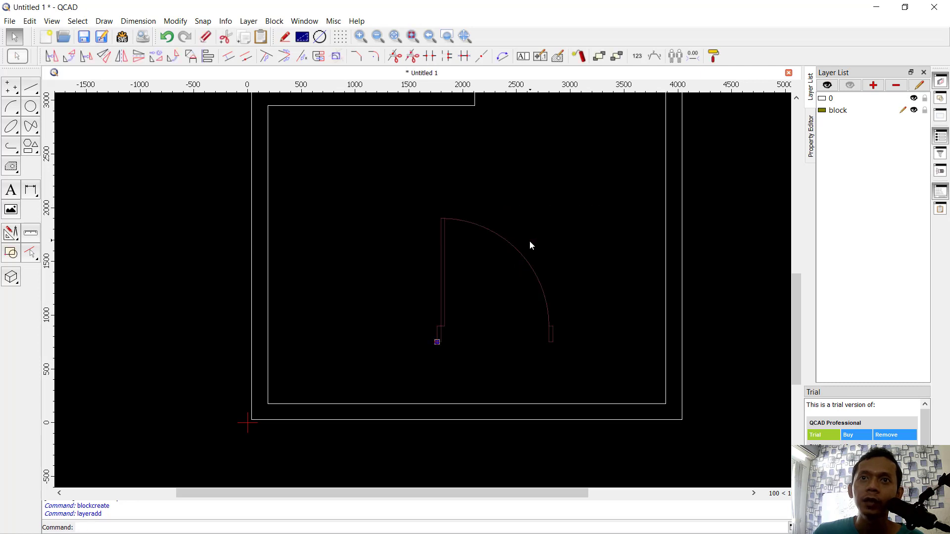
left_click(812, 144)
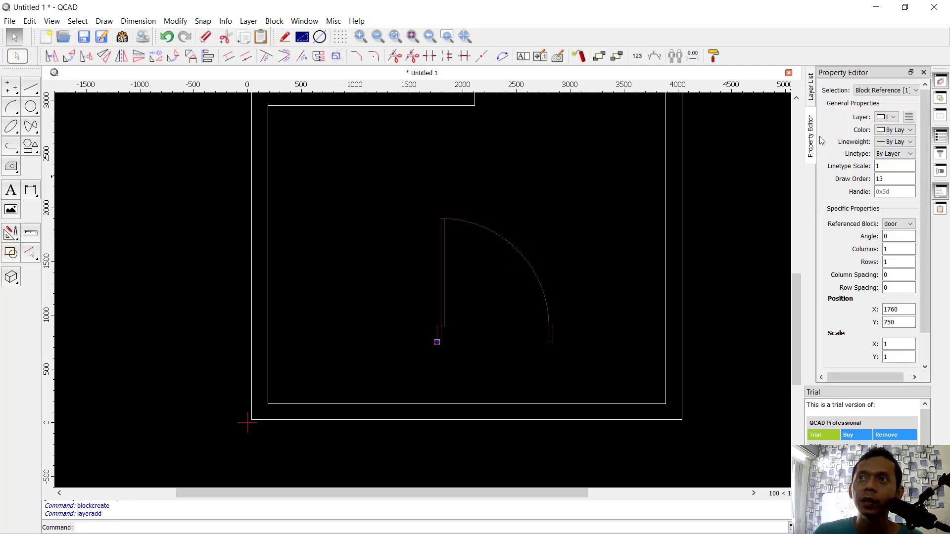
left_click(892, 119)
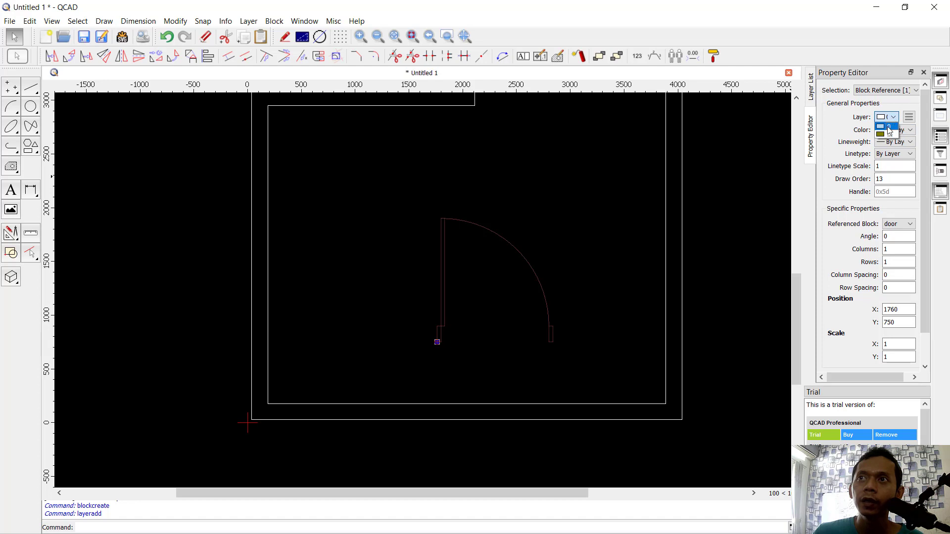
left_click(884, 133)
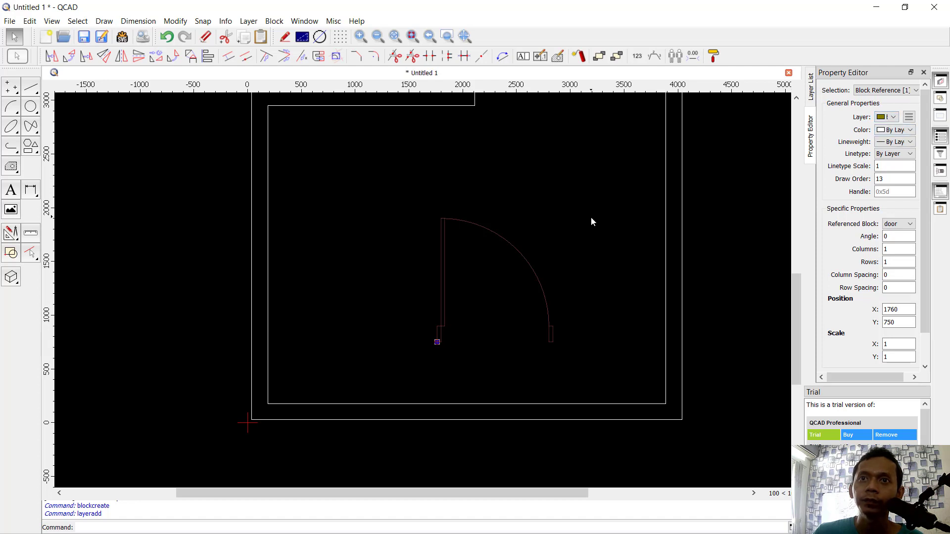
key("Escape")
left_click_drag(578, 210, 500, 273)
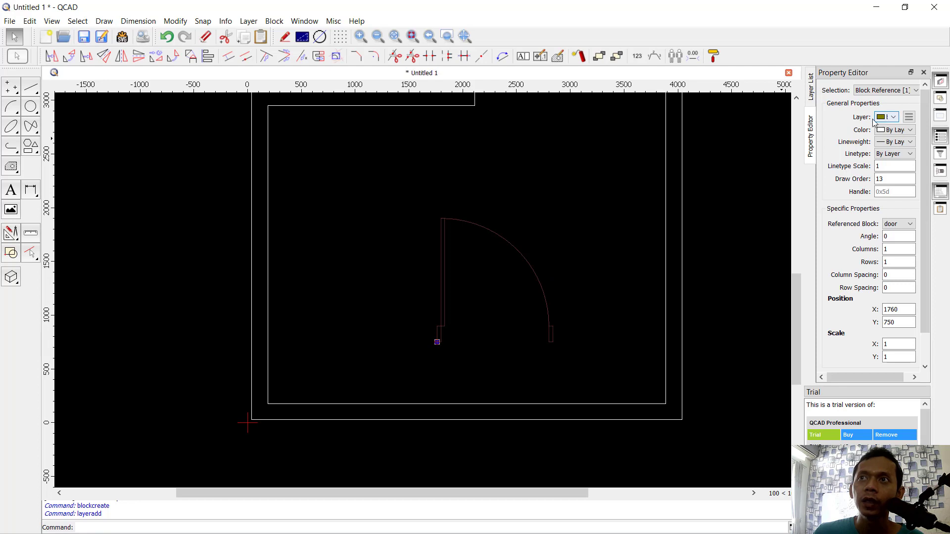
key("Escape")
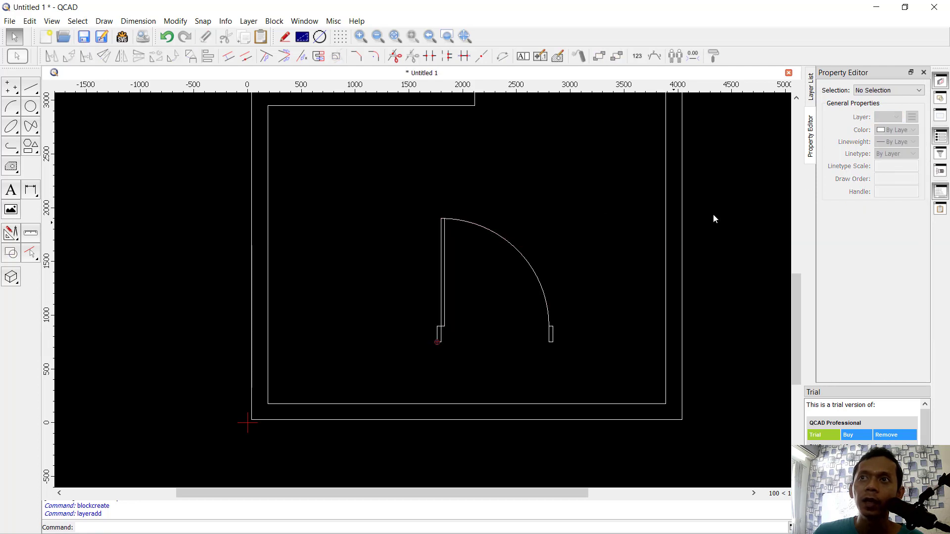
Copy the door block from its lower-left corner to the room's inner lower-left corner, keeping the original.
left_click(811, 89)
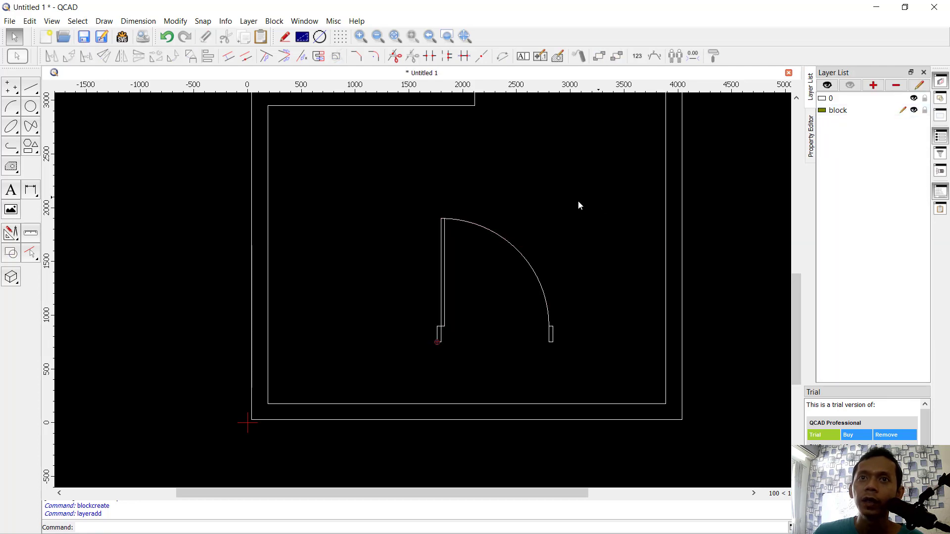
scroll(561, 237, "down", 2)
middle_click_drag(560, 235, 552, 252)
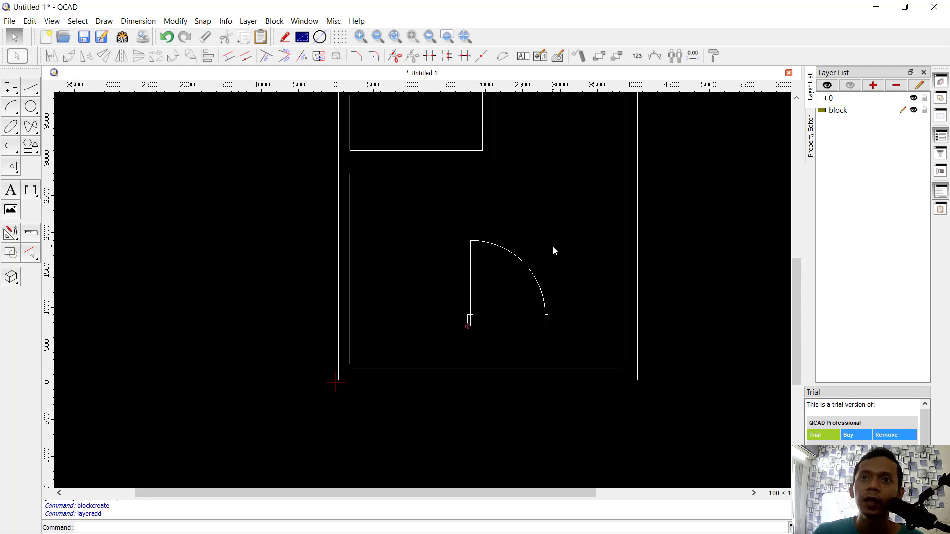
left_click_drag(555, 242, 508, 274)
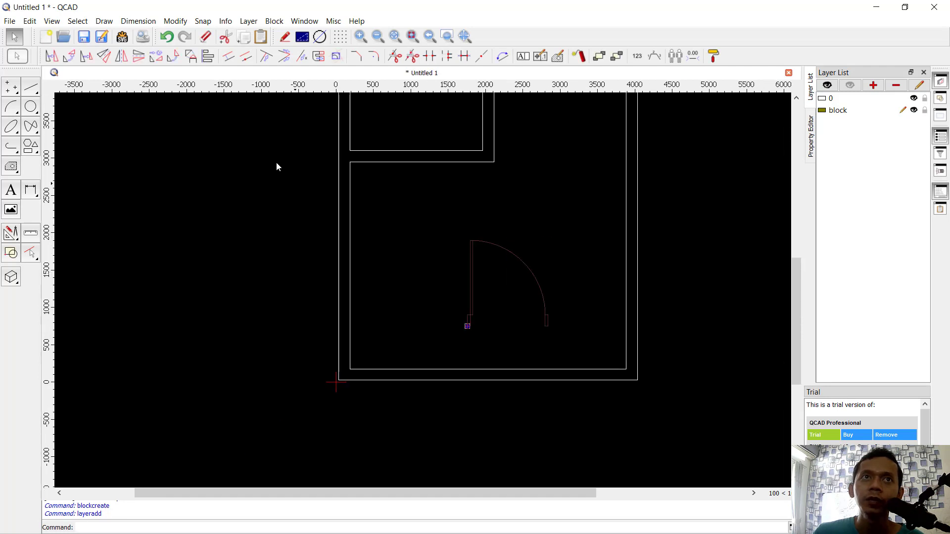
left_click(51, 58)
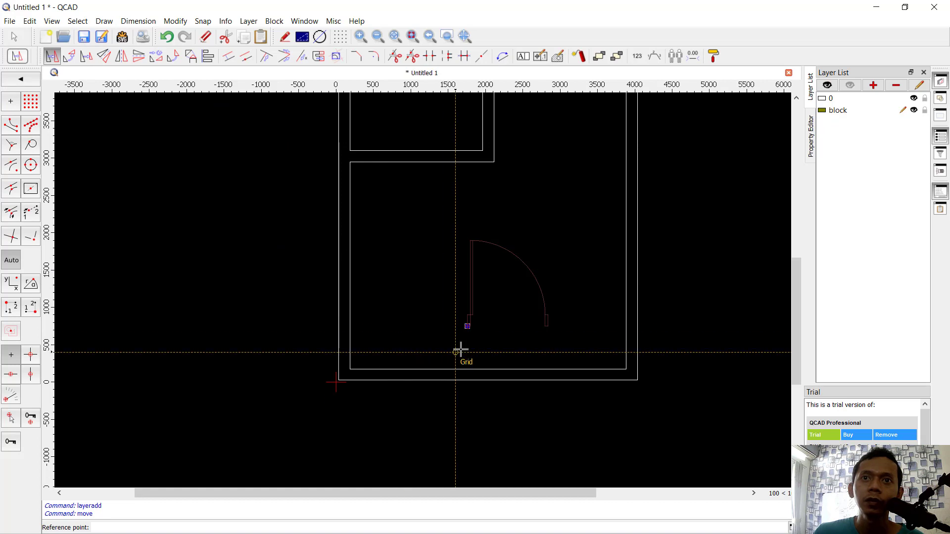
scroll(457, 348, "up", 3)
left_click(474, 278)
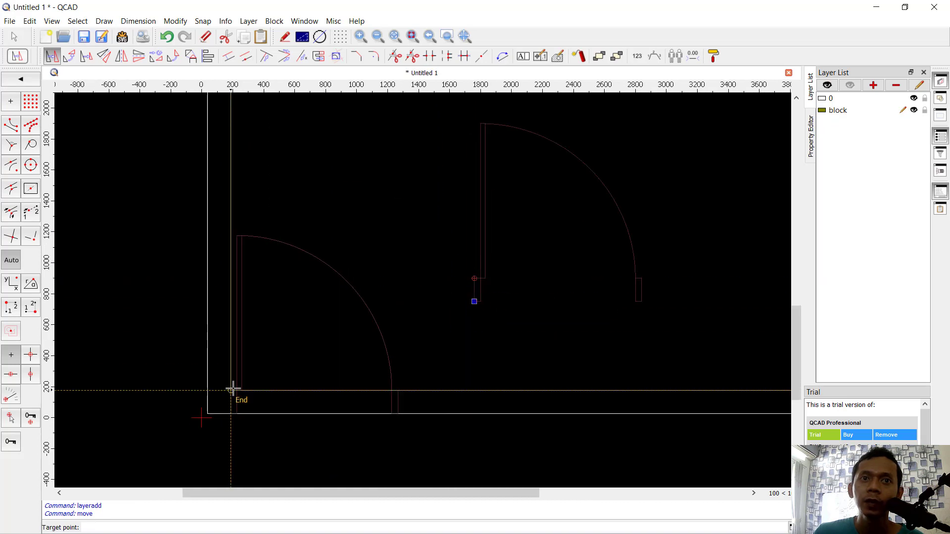
left_click(230, 390)
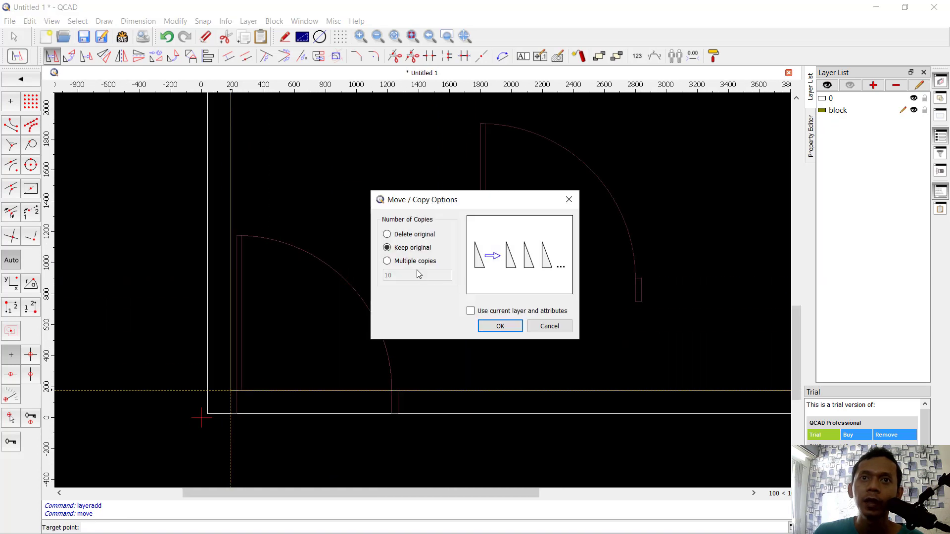
left_click(499, 326)
scroll(550, 302, "down", 3)
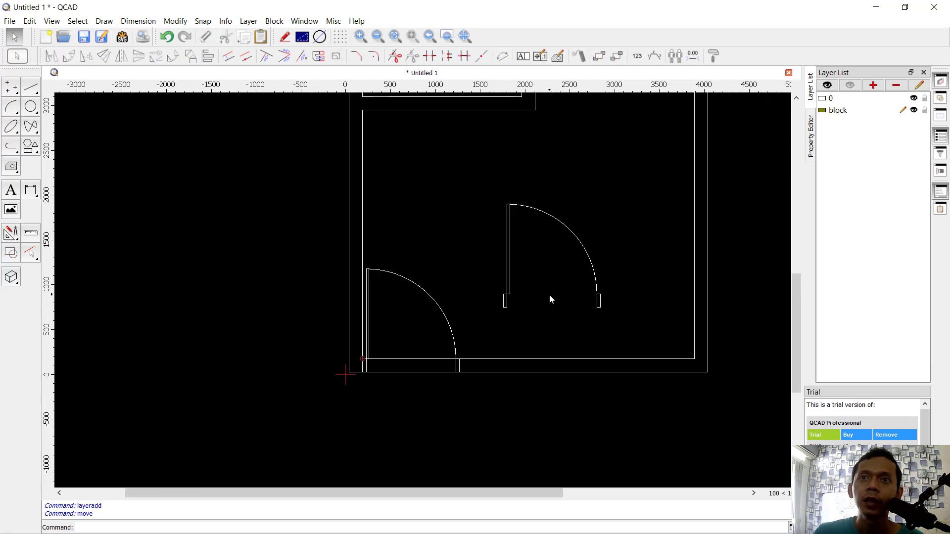
left_click(549, 295)
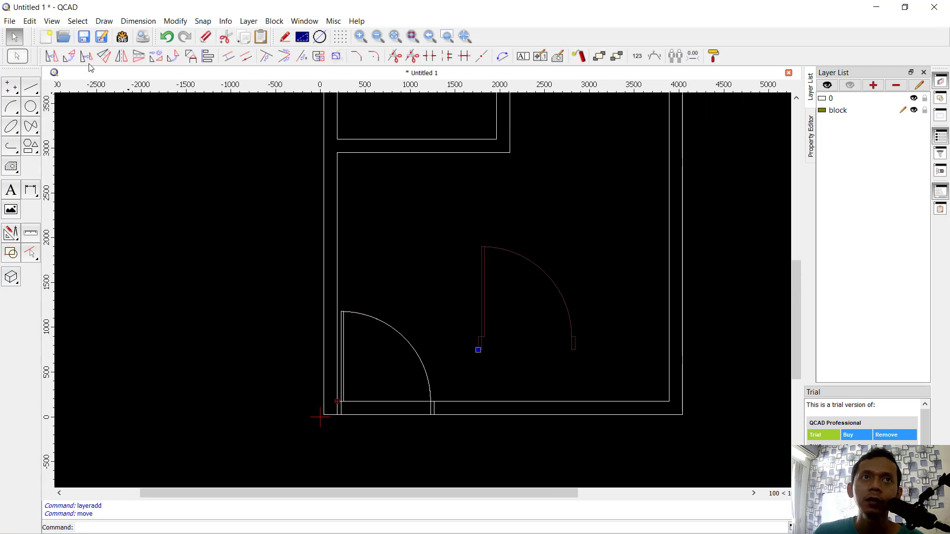
left_click(69, 56)
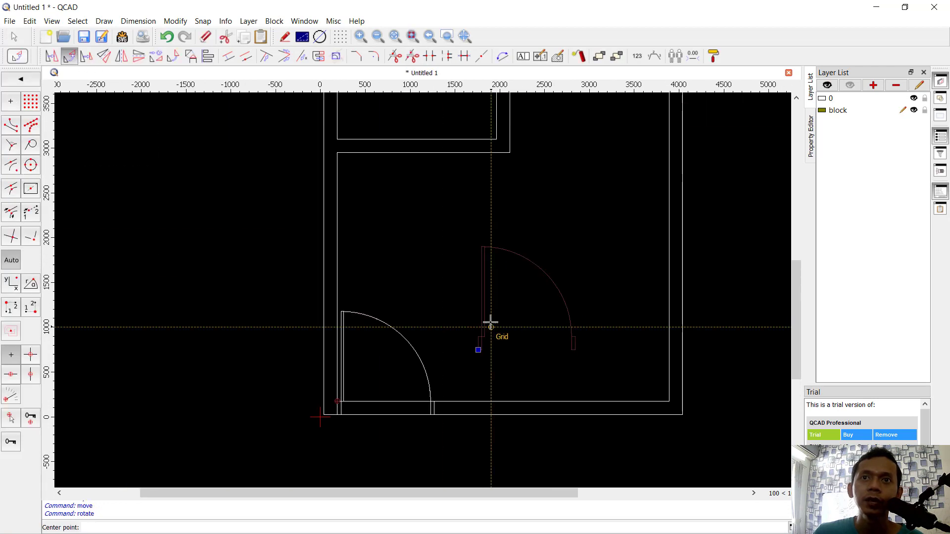
Rotate the original door 90° about its corner and move it into the partition wall, deleting the original.
left_click(479, 350)
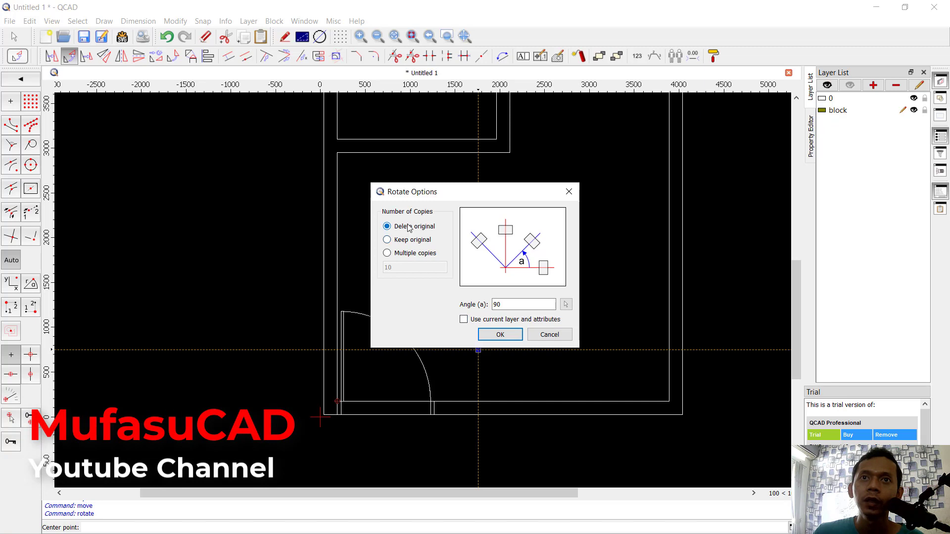
left_click(508, 336)
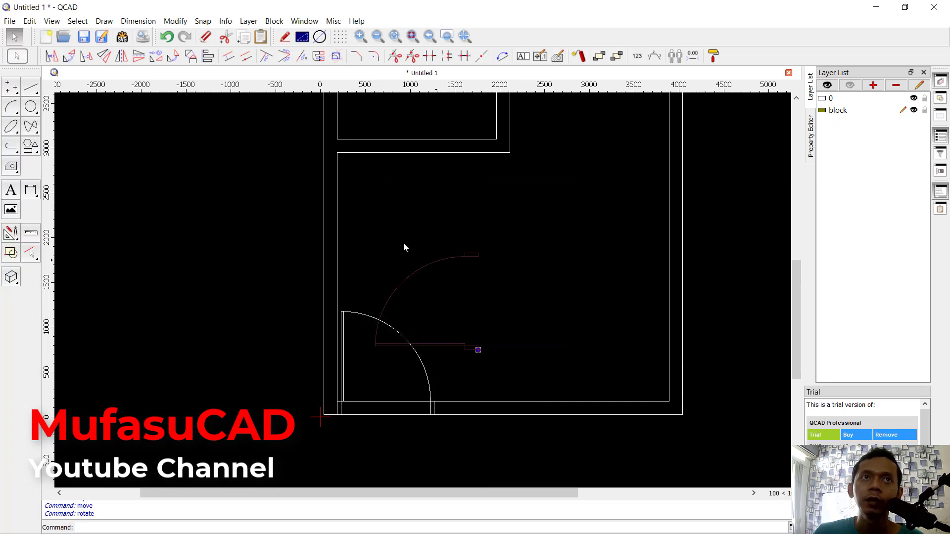
left_click(52, 56)
scroll(463, 346, "up", 4)
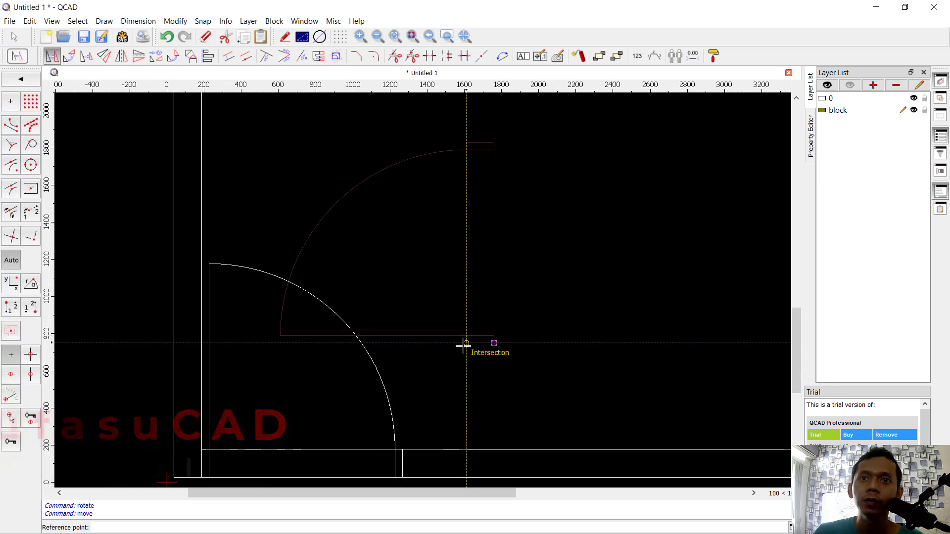
left_click(465, 343)
scroll(519, 239, "down", 3)
scroll(500, 360, "up", 3)
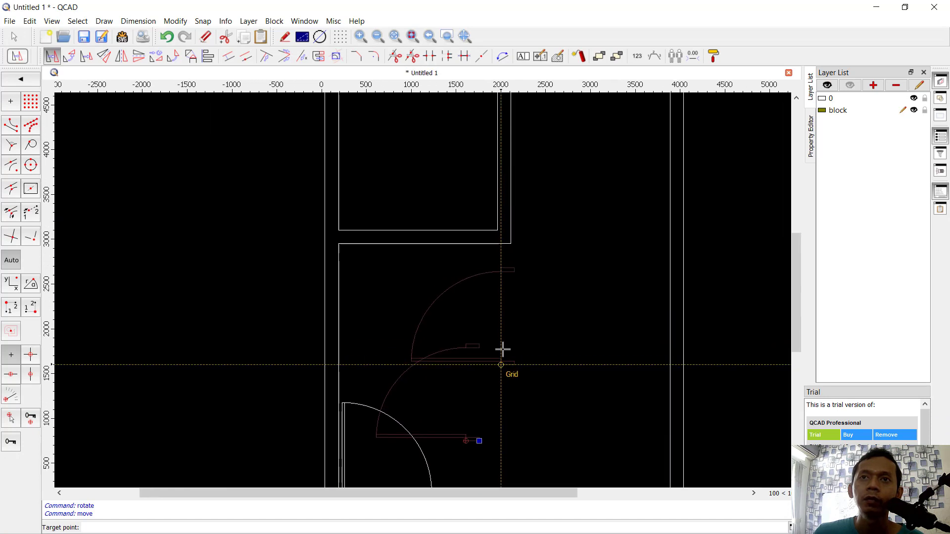
left_click(473, 218)
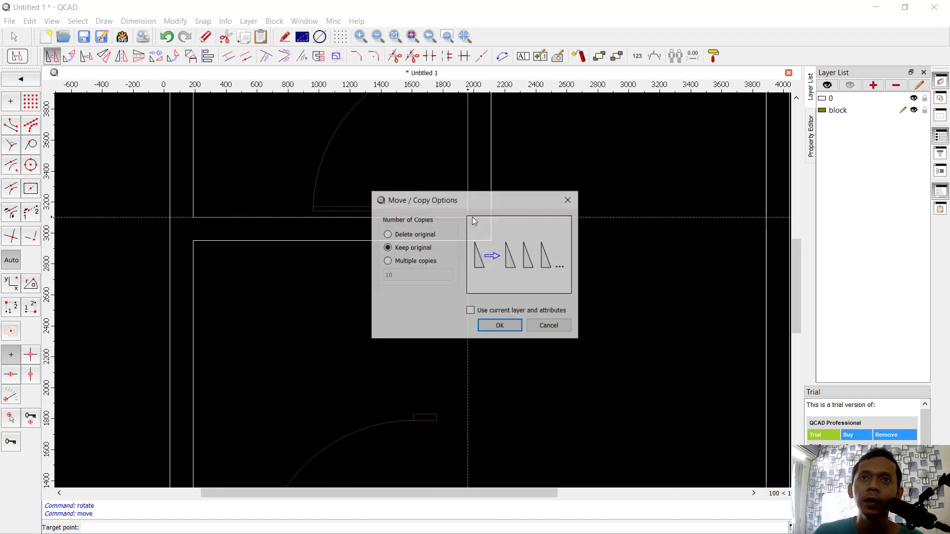
left_click(386, 235)
left_click(500, 326)
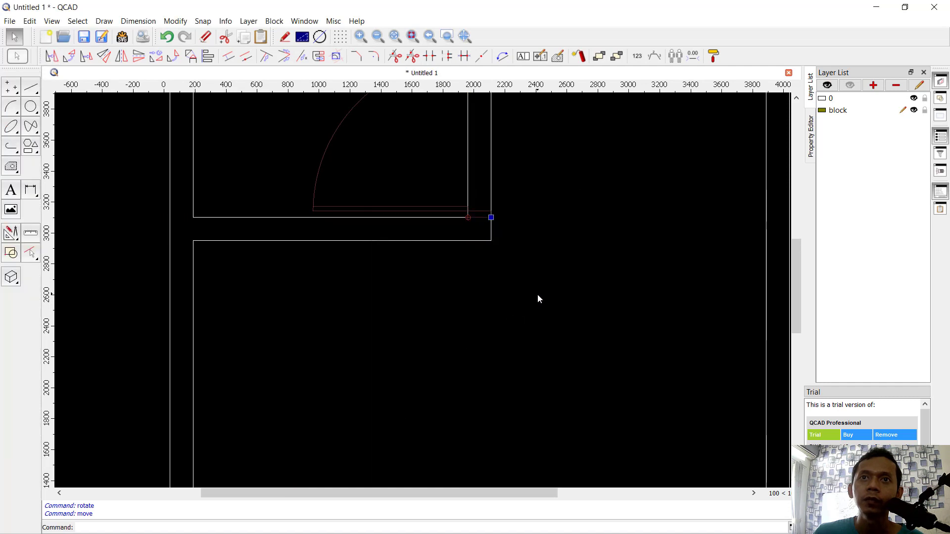
scroll(538, 293, "down", 3)
key("Escape")
mouse_move(515, 274)
middle_mouse_down()
mouse_move(564, 224)
mouse_move(559, 207)
mouse_move(510, 272)
middle_mouse_up()
scroll(452, 365, "up", 2)
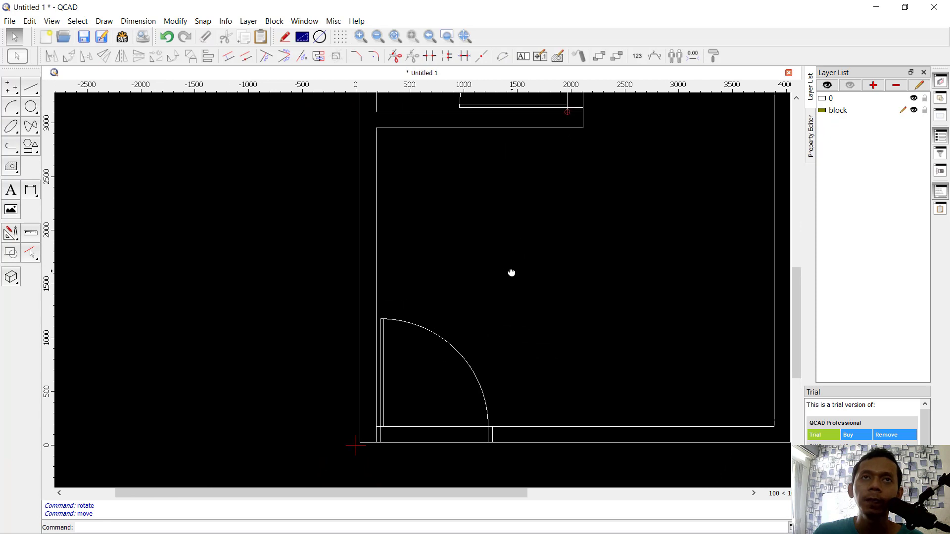
Divide the wall lines at both edges of the lower door opening.
left_click(394, 56)
scroll(448, 389, "up", 5)
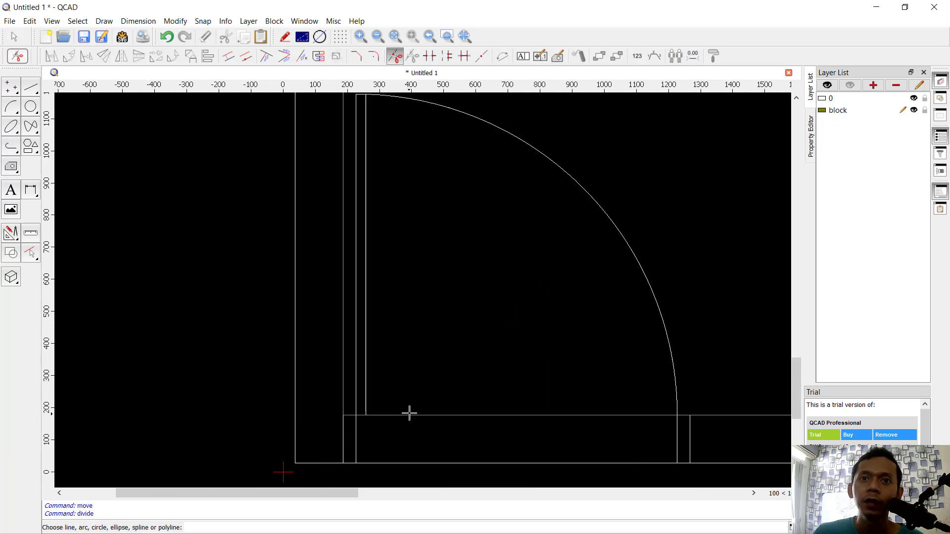
left_click(409, 415)
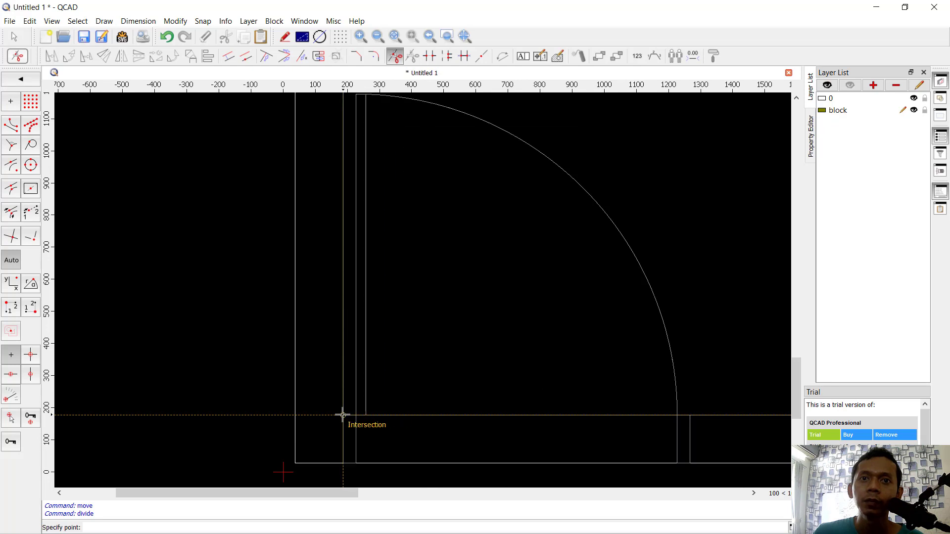
left_click(342, 414)
left_click(515, 415)
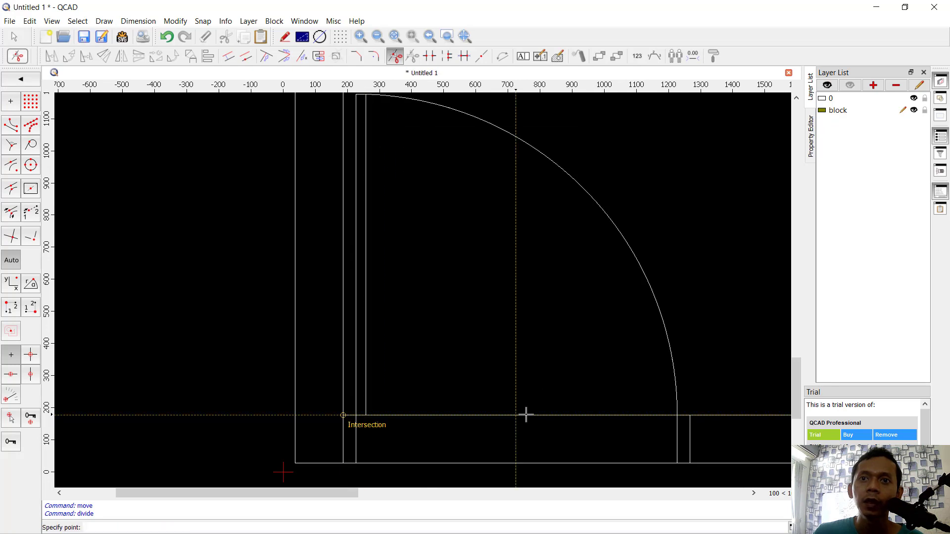
left_click(691, 416)
left_click(615, 463)
left_click(690, 463)
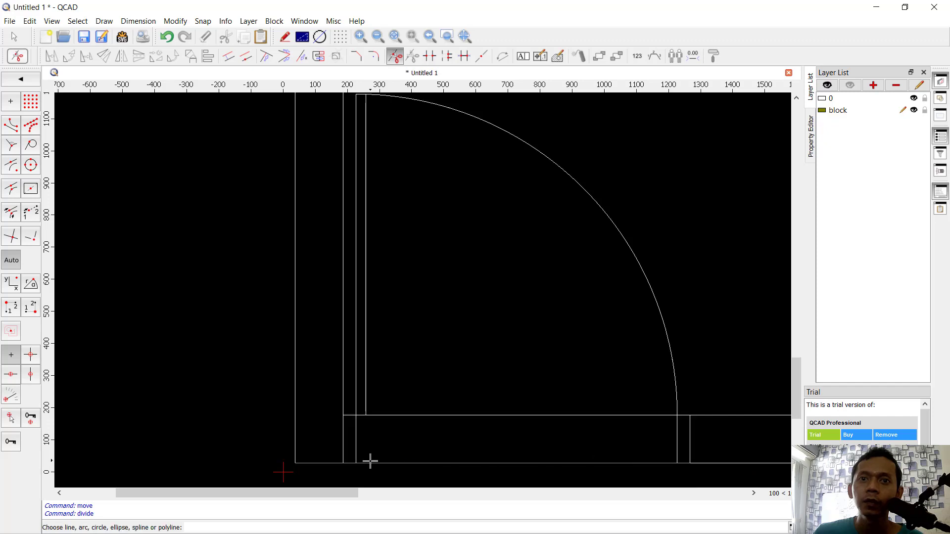
scroll(509, 343, "down", 5)
Divide the wall lines at the edges of the upper door opening.
middle_click_drag(509, 344, 488, 444)
scroll(522, 277, "up", 2)
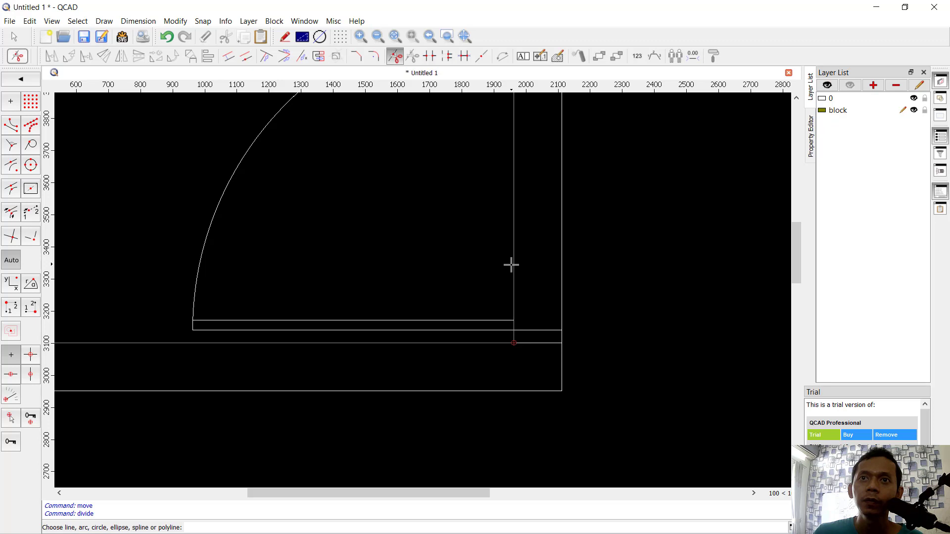
left_click(514, 262)
left_click(514, 342)
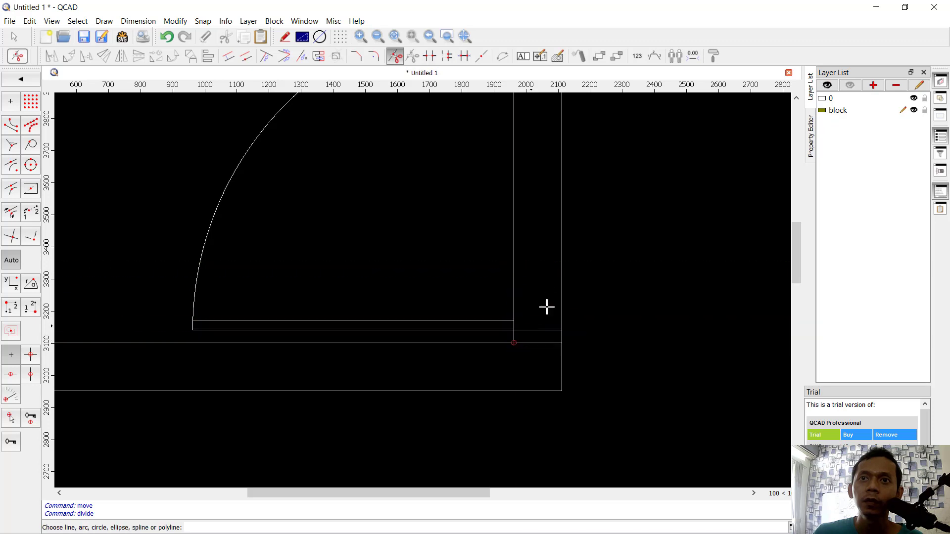
scroll(536, 319, "down", 2)
middle_click_drag(537, 318, 513, 433)
left_click(500, 280)
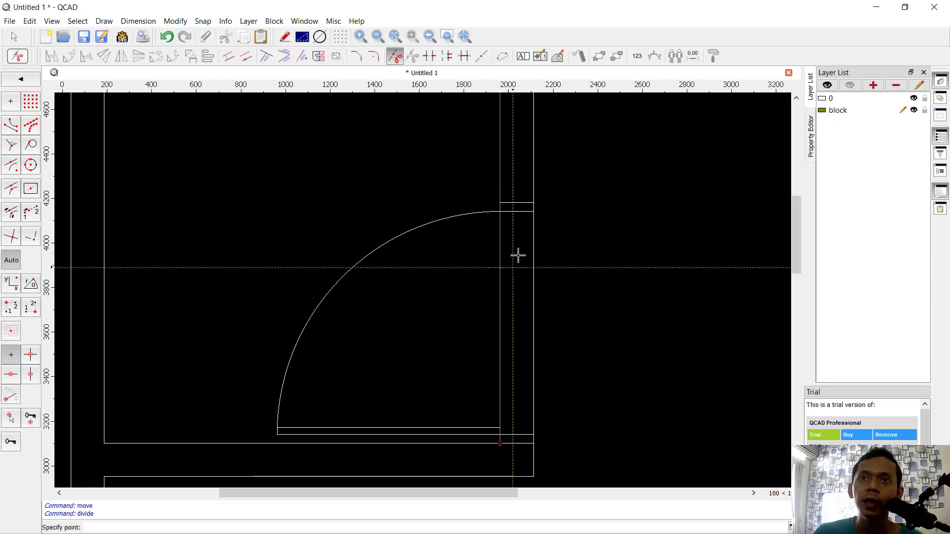
left_click(501, 201)
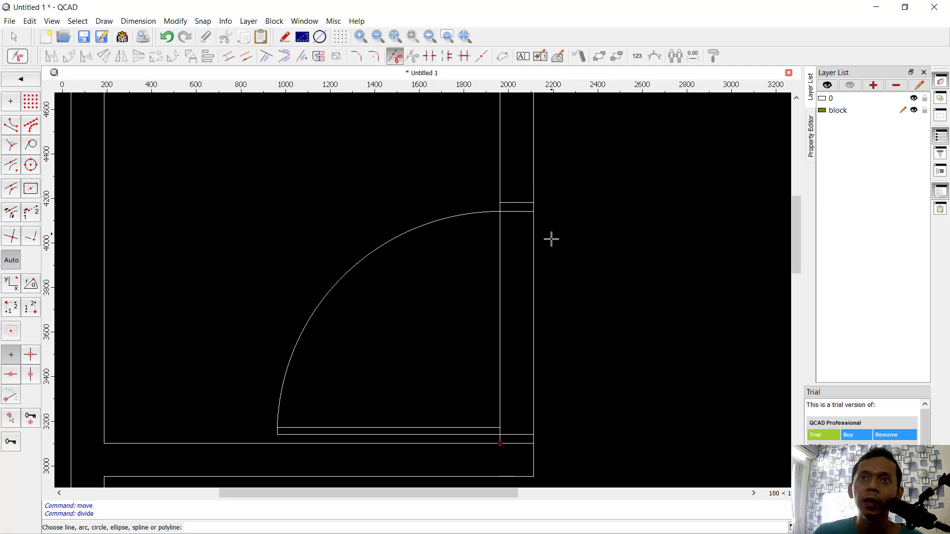
left_click(533, 268)
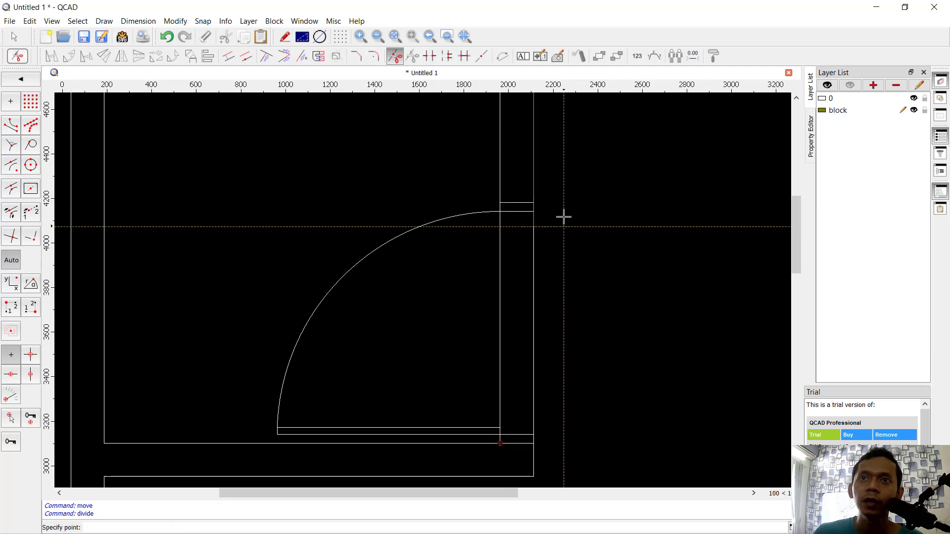
left_click(534, 201)
left_click(532, 307)
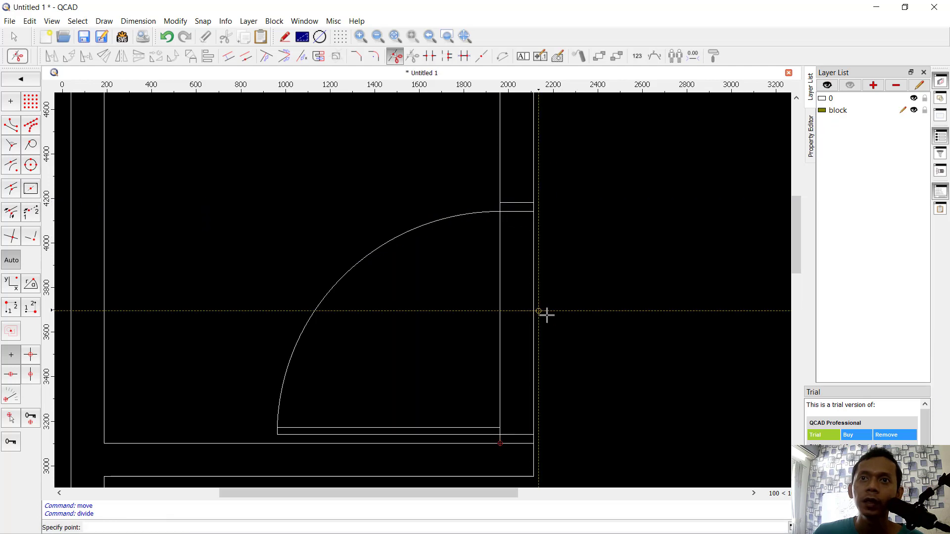
left_click(534, 443)
scroll(629, 345, "down", 5)
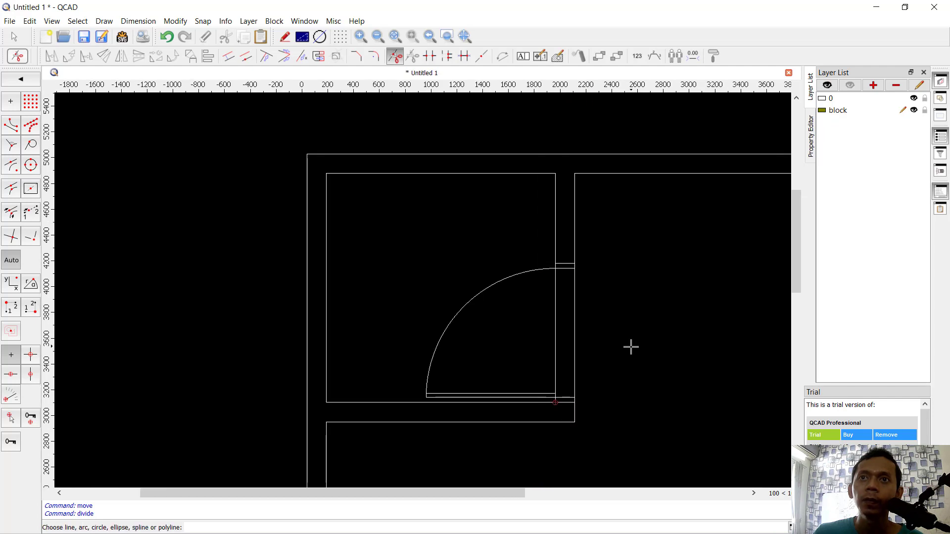
mouse_move(608, 303)
middle_mouse_down()
mouse_move(584, 231)
mouse_move(586, 203)
middle_mouse_up()
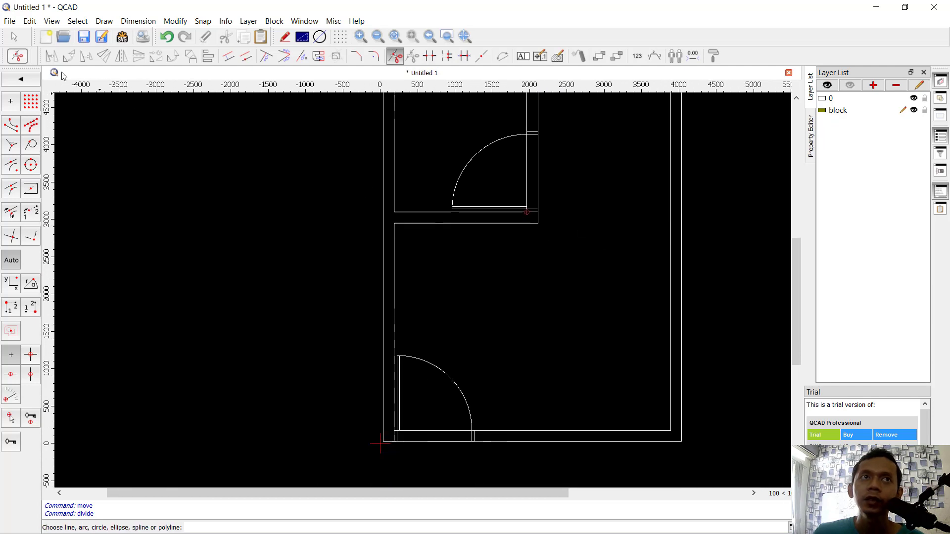
left_click(27, 38)
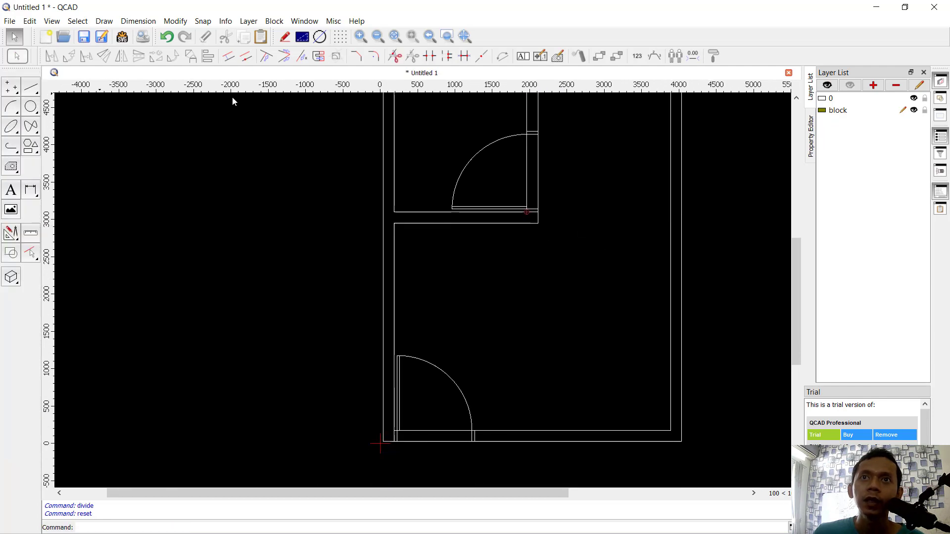
Delete the wall pieces crossing both doorways and hide the 'block' layer.
left_click(527, 170)
key("Delete")
left_click_drag(440, 410, 428, 437)
key("Delete")
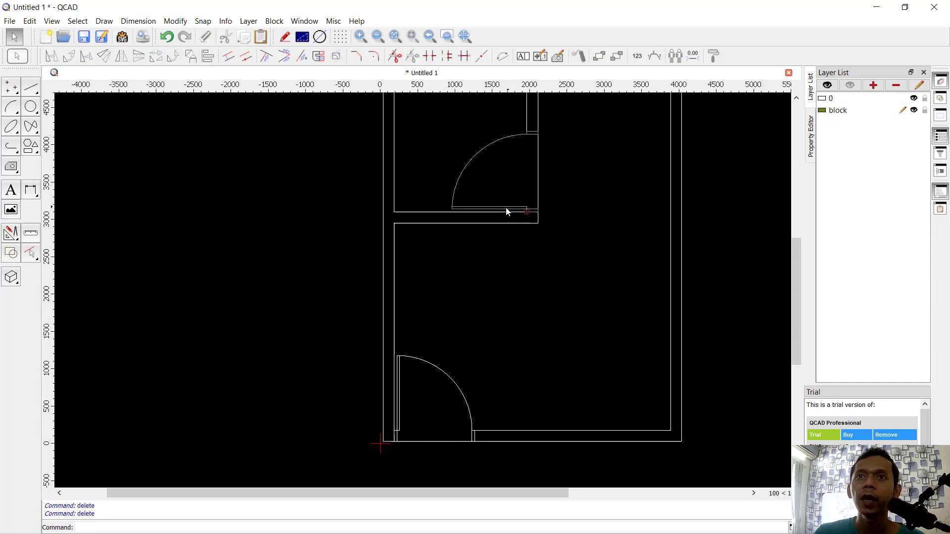
left_click(914, 110)
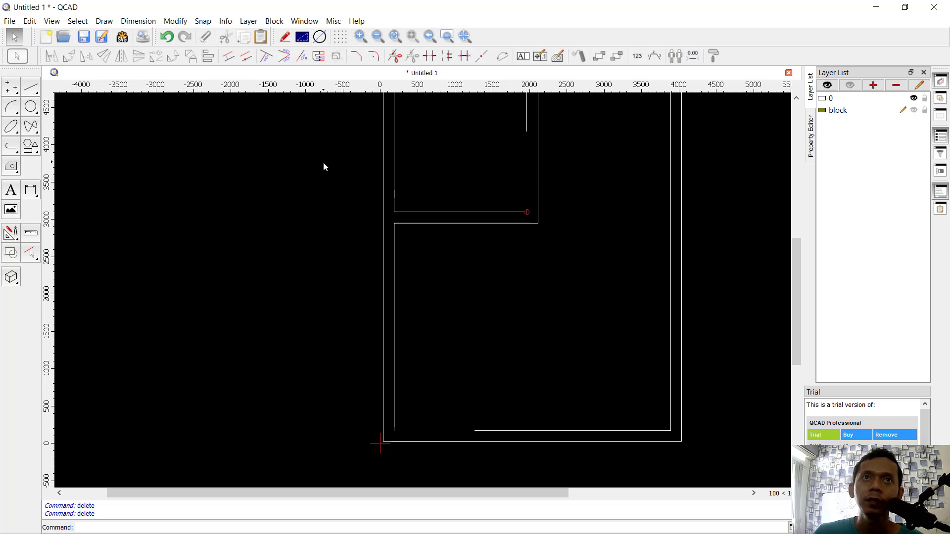
left_click(31, 88)
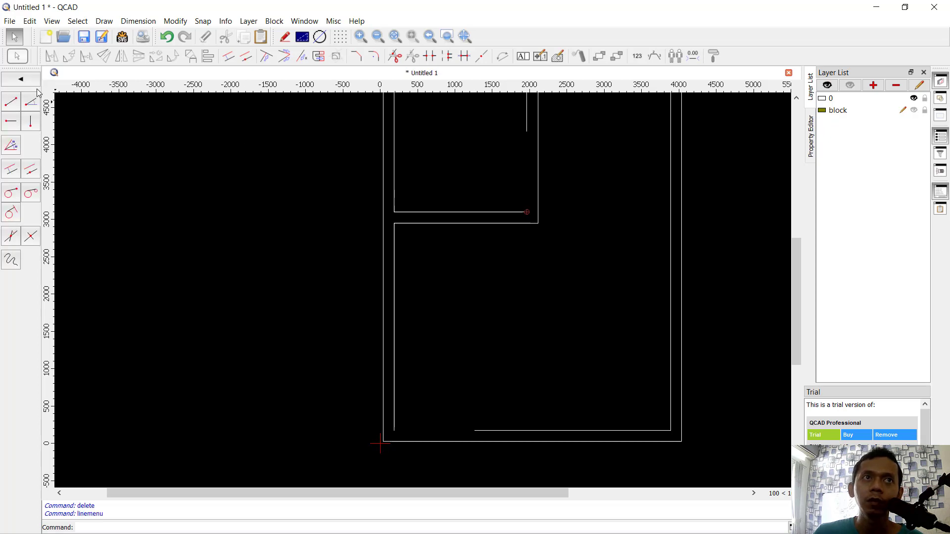
Try drawing a line from a wall end to the wall corner.
left_click(11, 101)
scroll(526, 211, "up", 7)
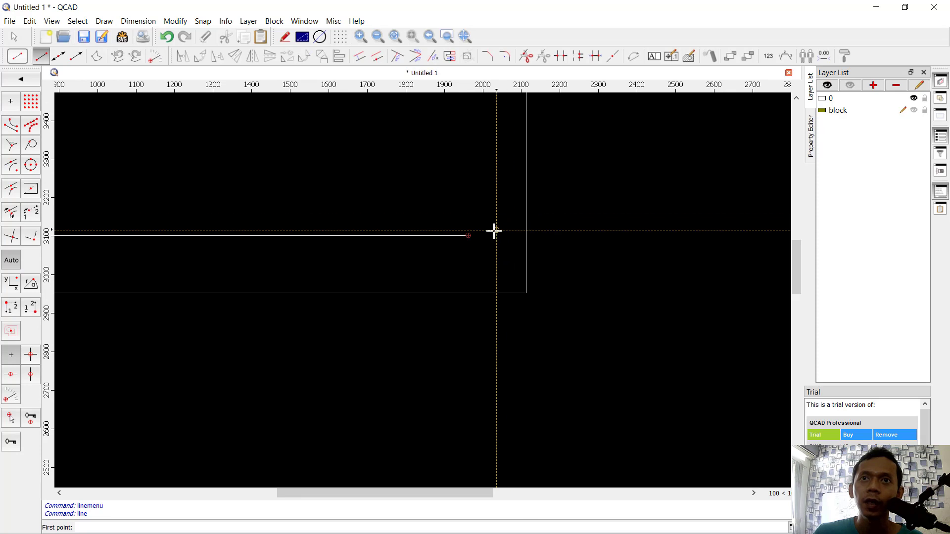
left_click(469, 235)
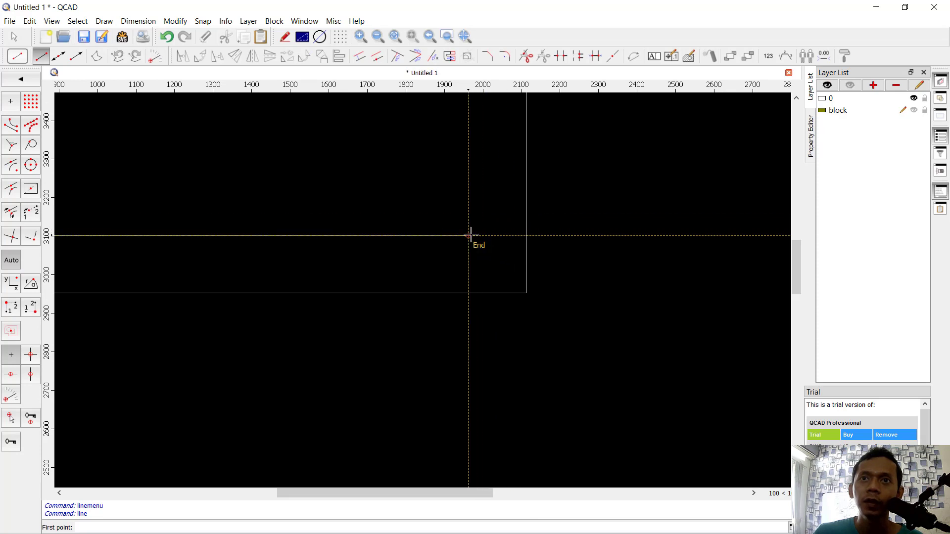
left_click(526, 235)
scroll(553, 228, "down", 2)
scroll(554, 225, "down", 2)
middle_click_drag(574, 163, 570, 205)
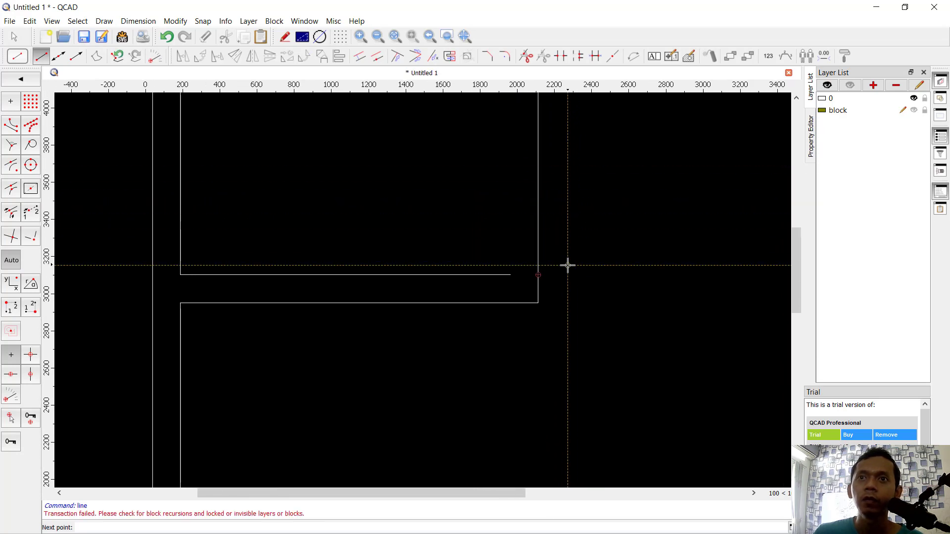
Hide the block (doors) layer and make layer 0 current.
left_click(911, 109)
left_click(913, 110)
left_click(914, 110)
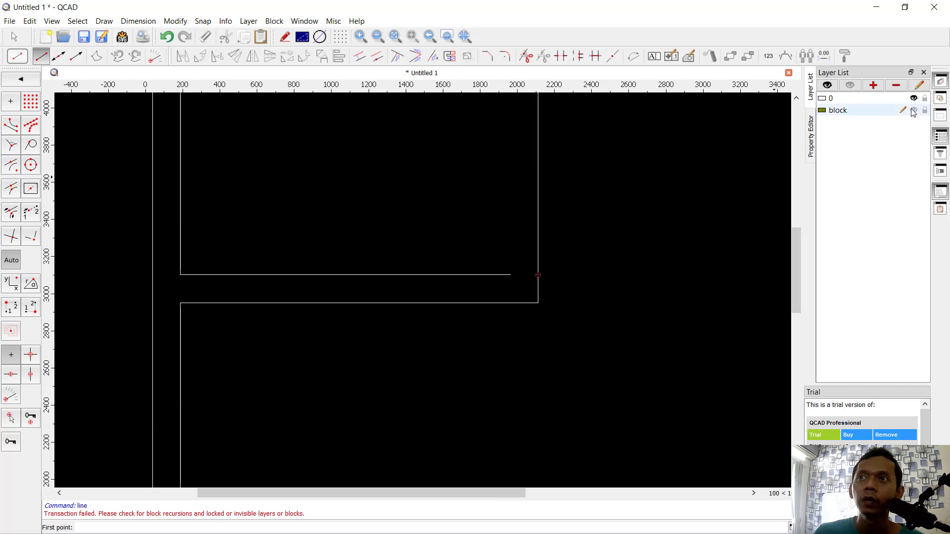
left_click(864, 101)
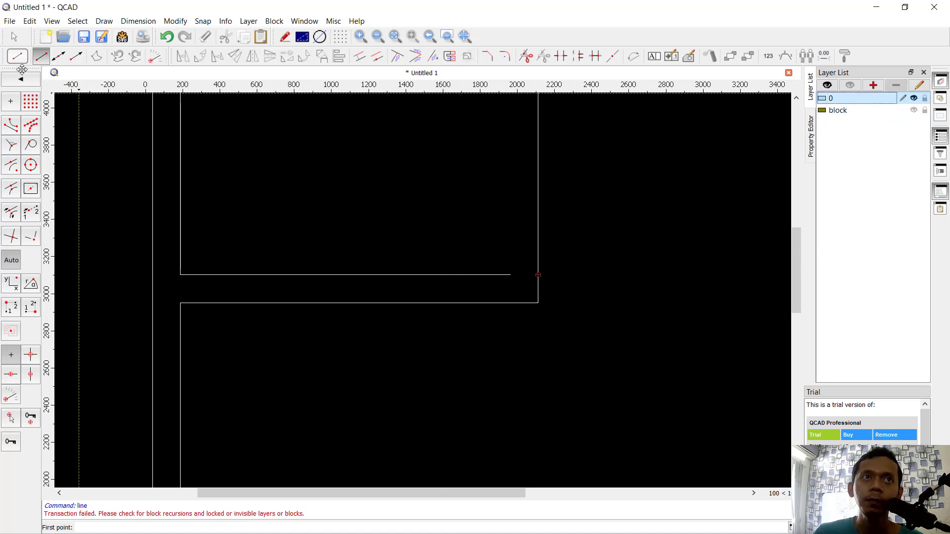
Draw two short lines closing the wall ends at the wall corner and right wall.
scroll(536, 262, "up", 3)
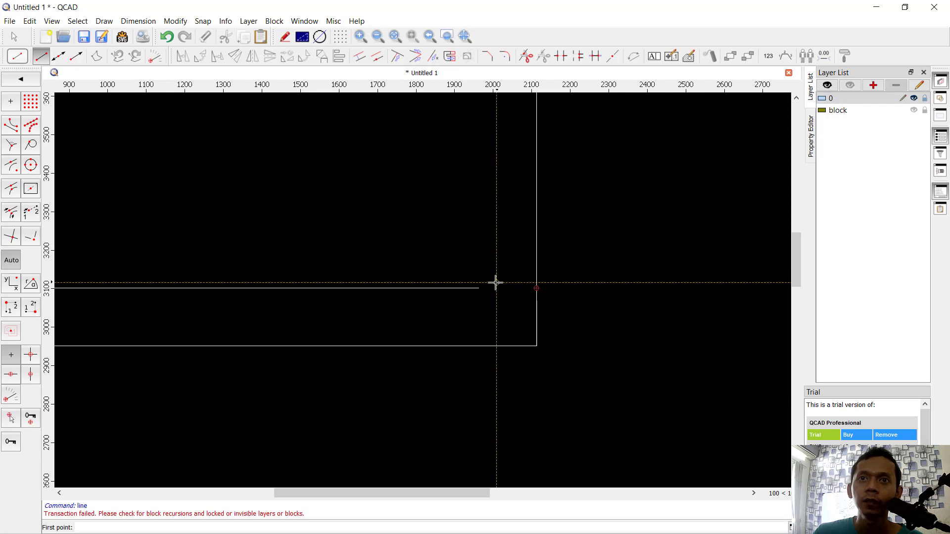
left_click(478, 286)
left_click(534, 287)
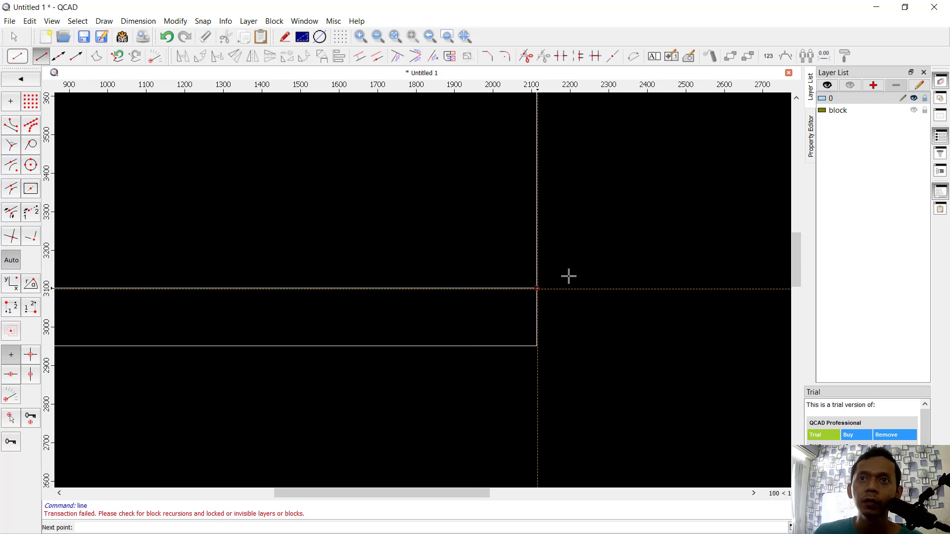
scroll(590, 223, "down", 2)
key("Escape")
scroll(539, 354, "down", 2)
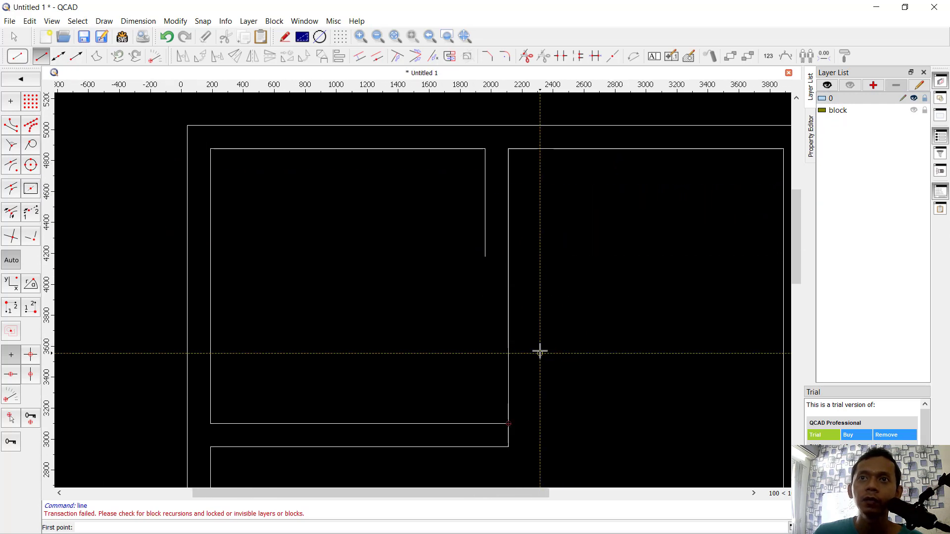
scroll(515, 242, "up", 1)
left_click(467, 262)
left_click(501, 263)
key("Escape")
Pan across the floor plan and cancel the Line tool.
scroll(541, 287, "down", 5)
scroll(541, 221, "up", 2)
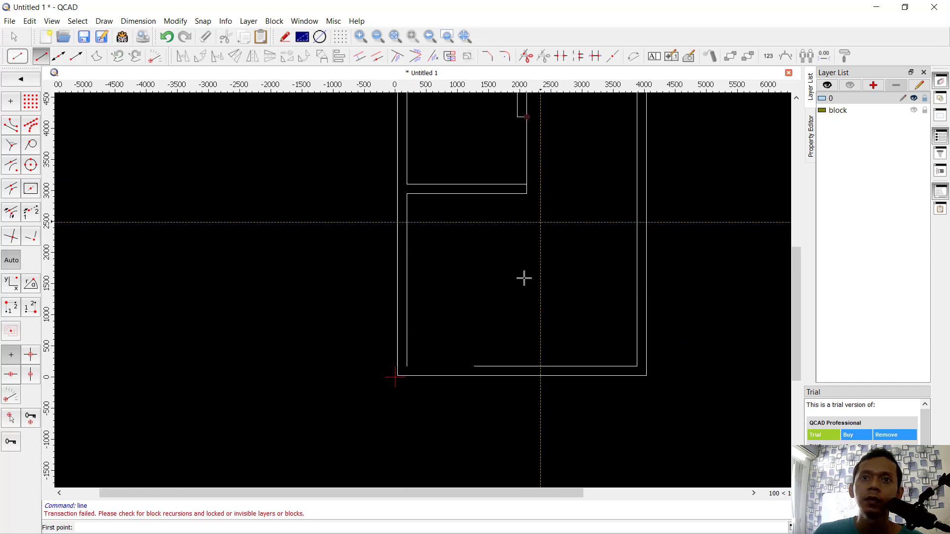
scroll(469, 372, "up", 1)
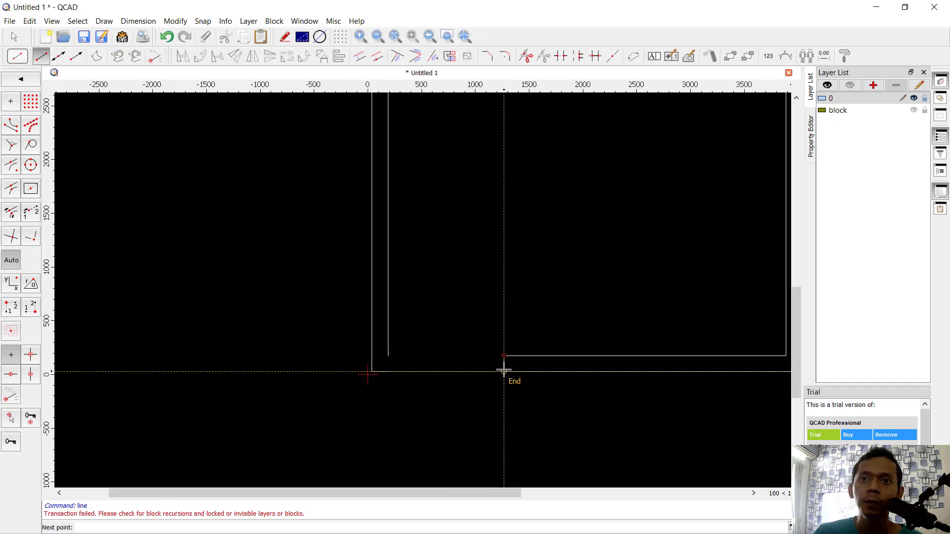
scroll(399, 365, "up", 1)
scroll(400, 364, "up", 1)
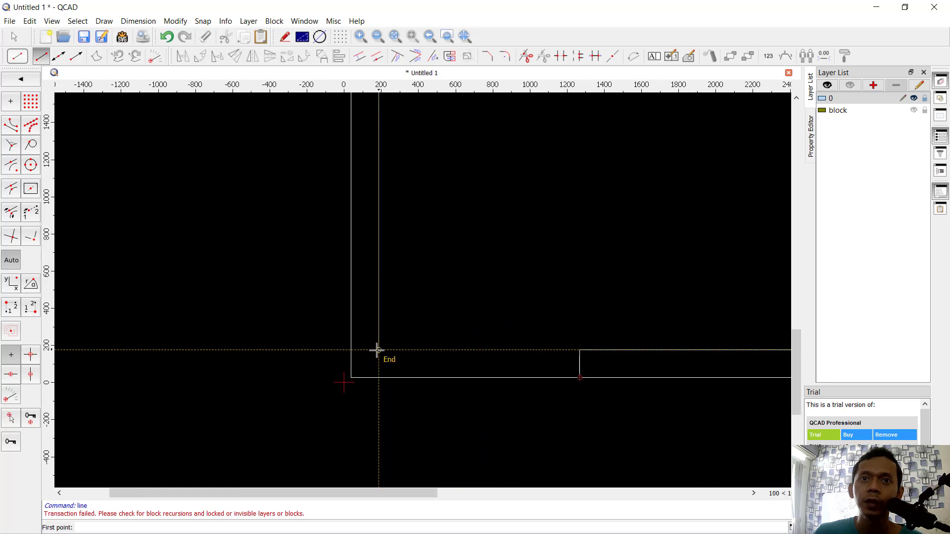
scroll(467, 297, "down", 3)
scroll(468, 297, "down", 1)
middle_click_drag(532, 267, 478, 349)
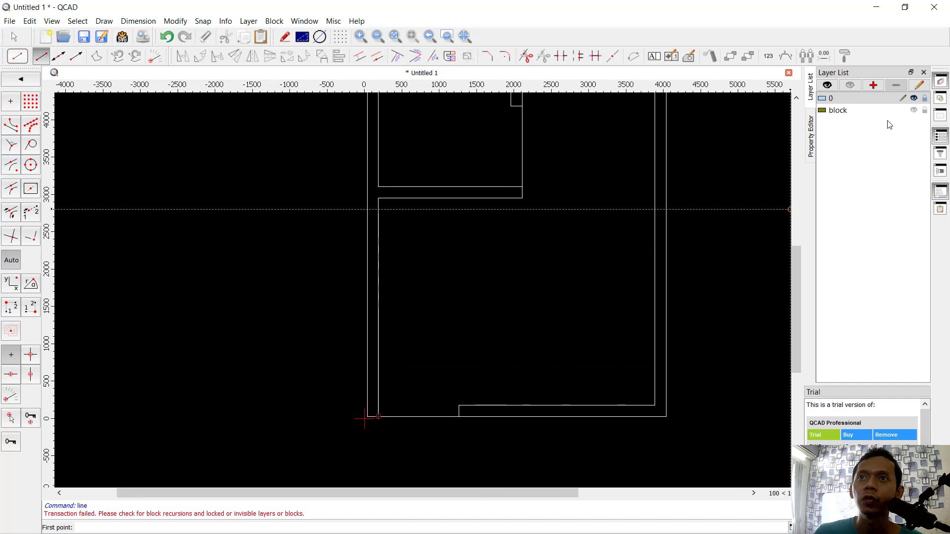
key("Escape")
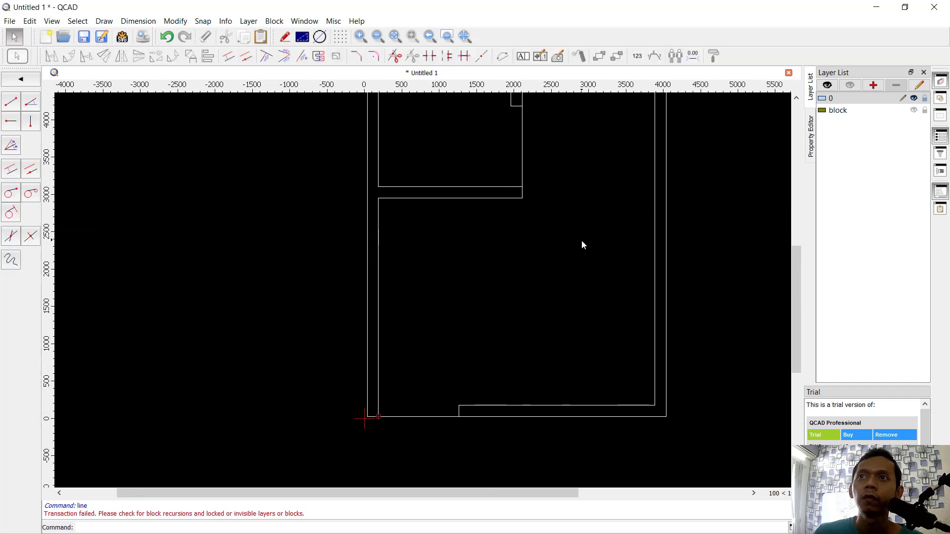
Briefly show the doors layer to check the plan, then hide it again.
scroll(582, 244, "down", 1)
left_click(914, 109)
middle_click_drag(543, 246, 539, 275)
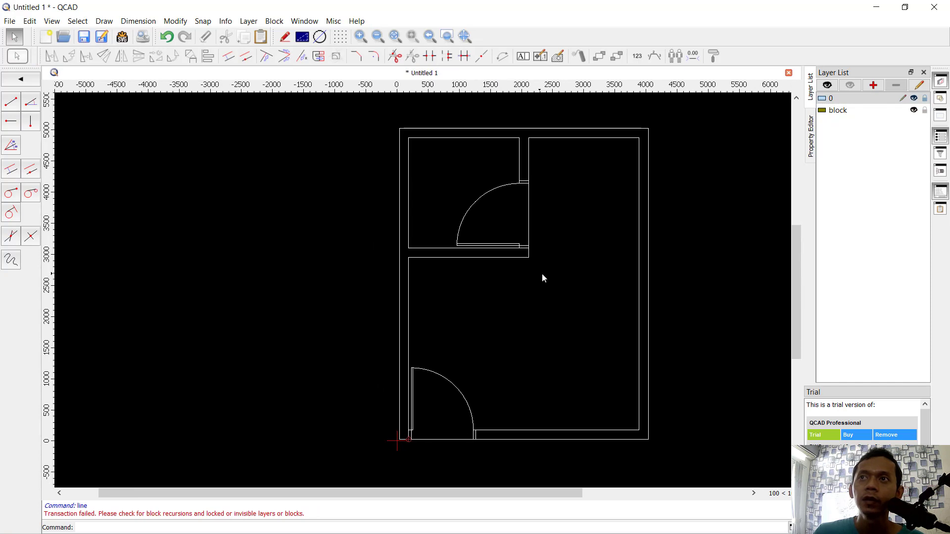
left_click(913, 110)
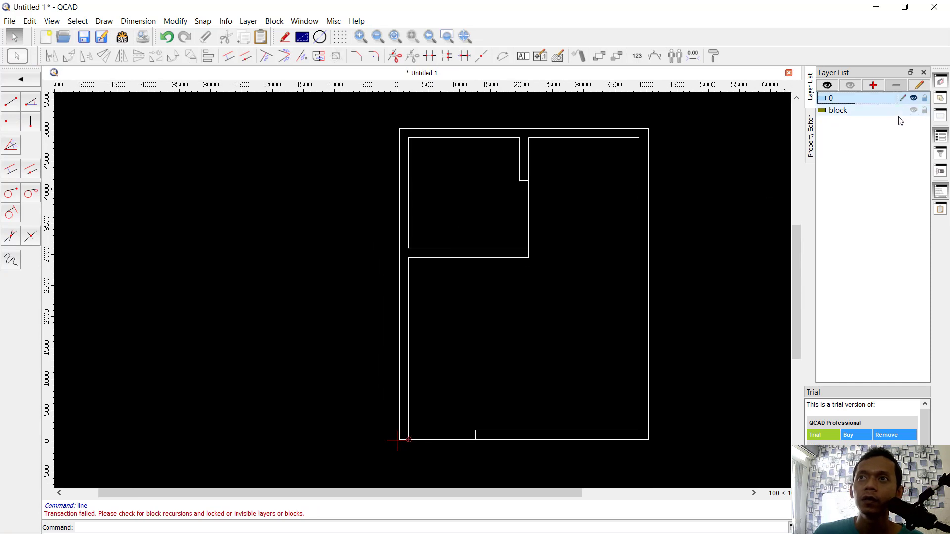
middle_click_drag(539, 317, 510, 286)
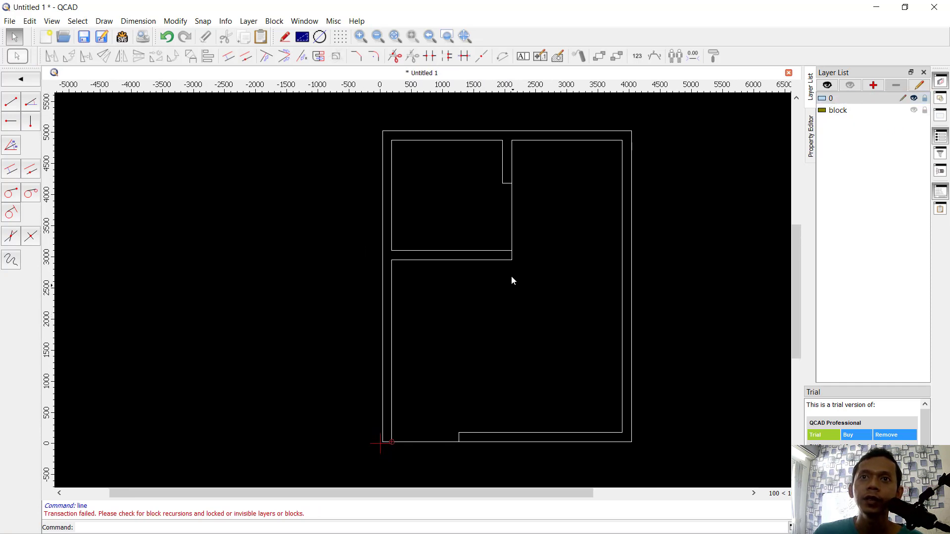
left_click(21, 79)
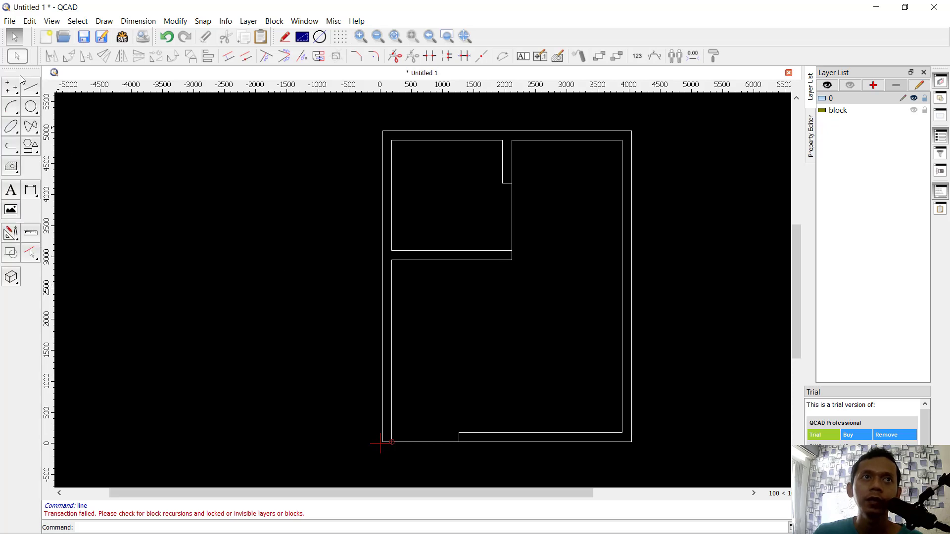
Start a hatch from segments using ANSI31 at scale 17.
left_click(10, 167)
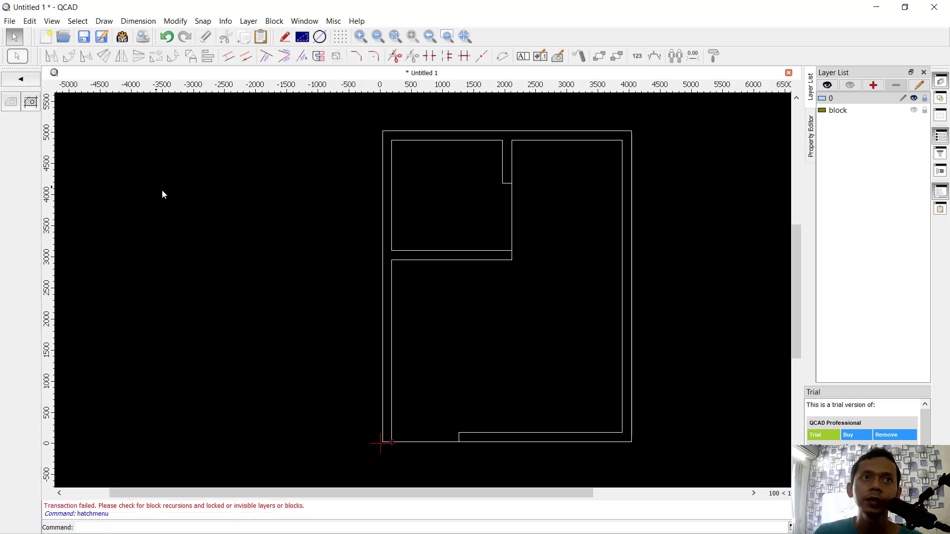
left_click(34, 105)
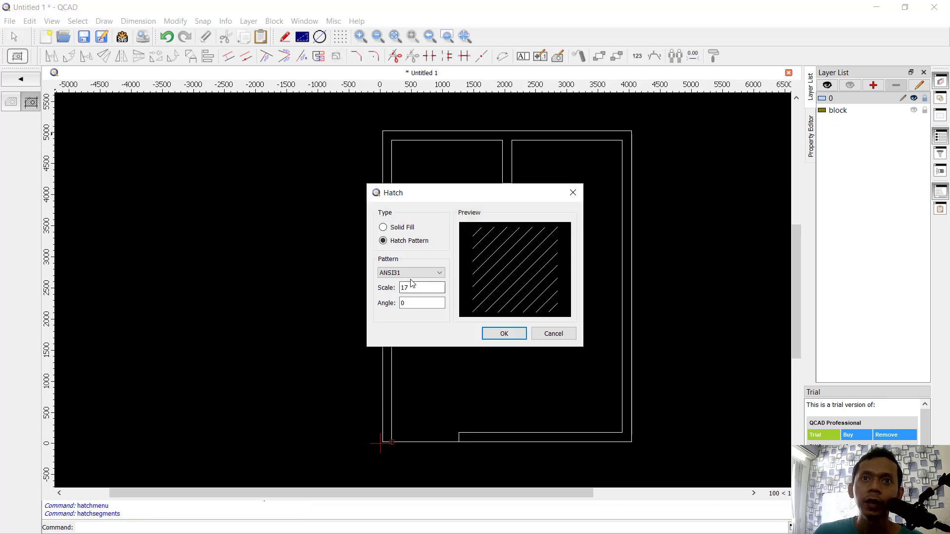
left_click(404, 288)
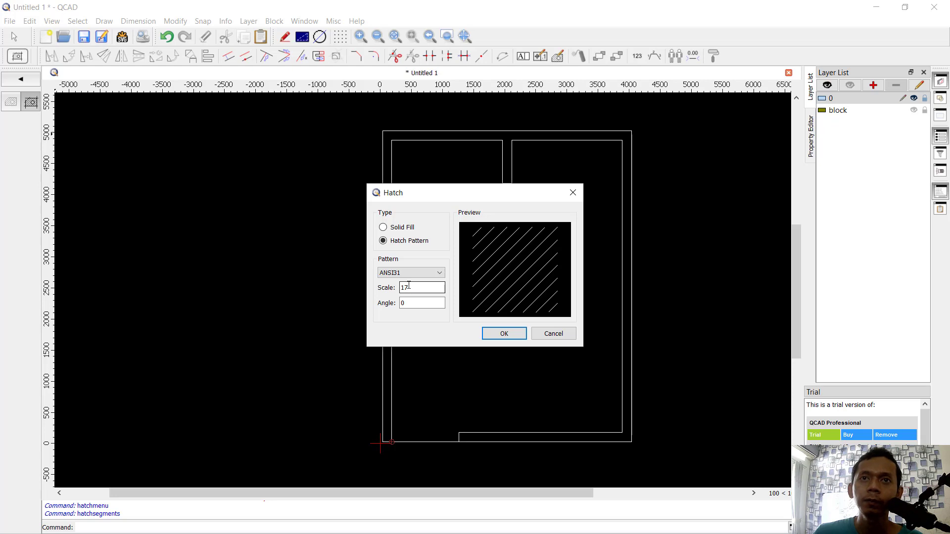
left_click(503, 334)
scroll(386, 443, "up", 5)
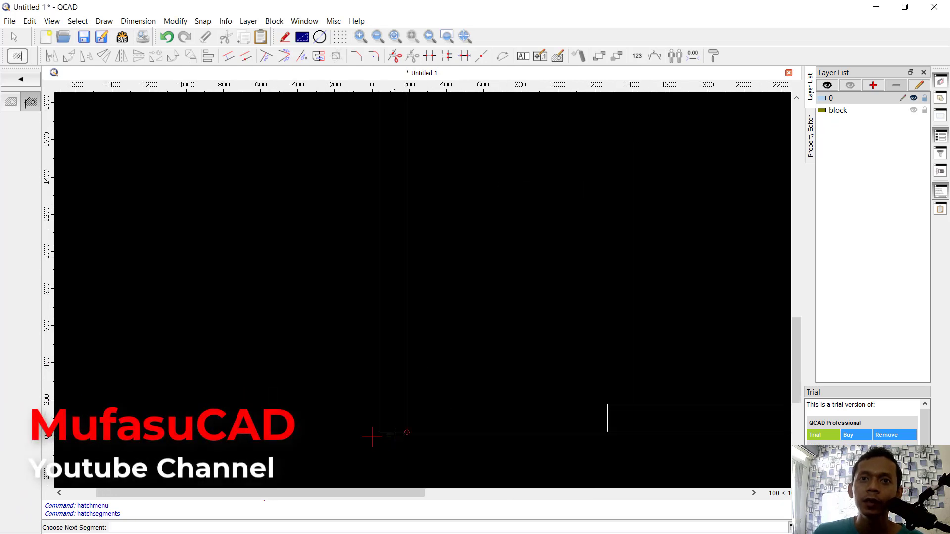
Pick the outer left, right-room, outer right, lower and inner left wall lines as boundary.
left_click(379, 399)
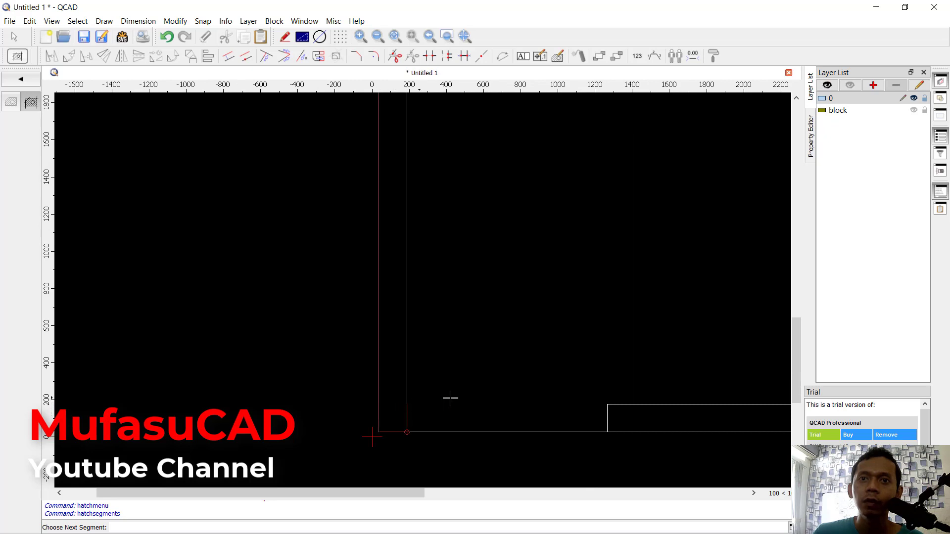
left_click(621, 405)
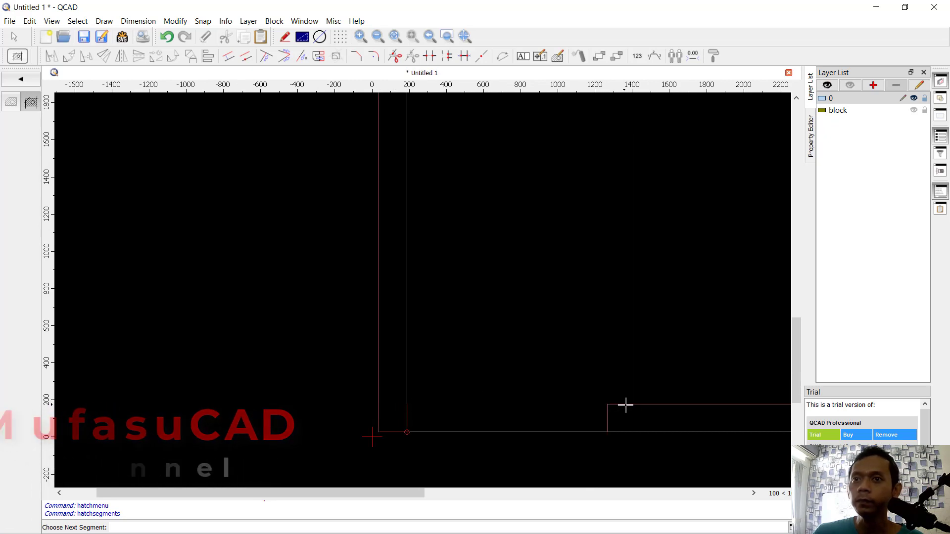
scroll(663, 386, "down", 4)
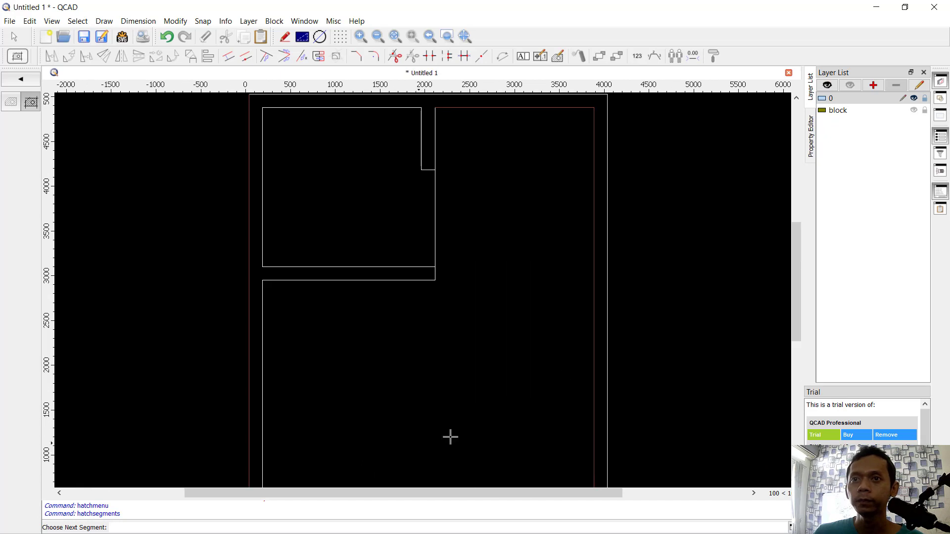
left_click(607, 420)
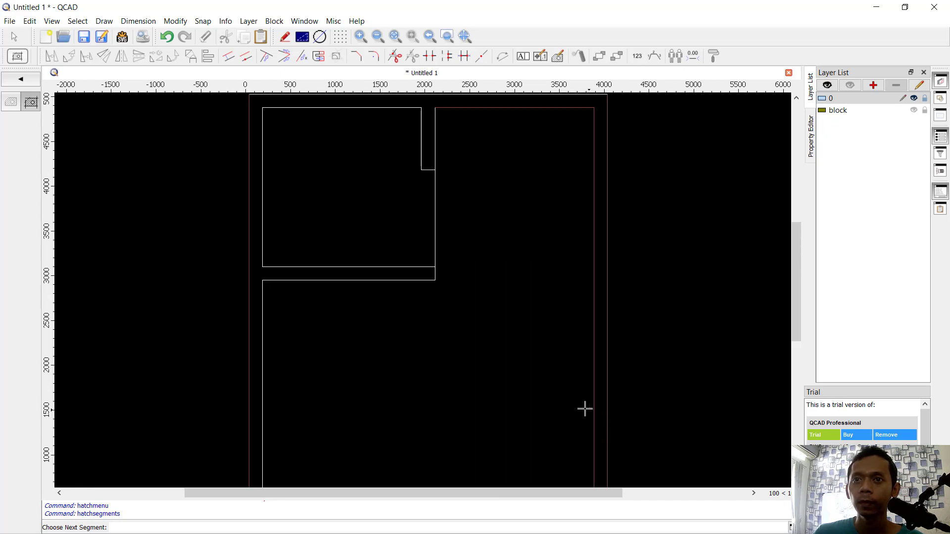
scroll(587, 409, "down", 3)
scroll(485, 354, "up", 2, "ctrl")
scroll(457, 358, "up", 1)
left_click(458, 356)
left_click(410, 364)
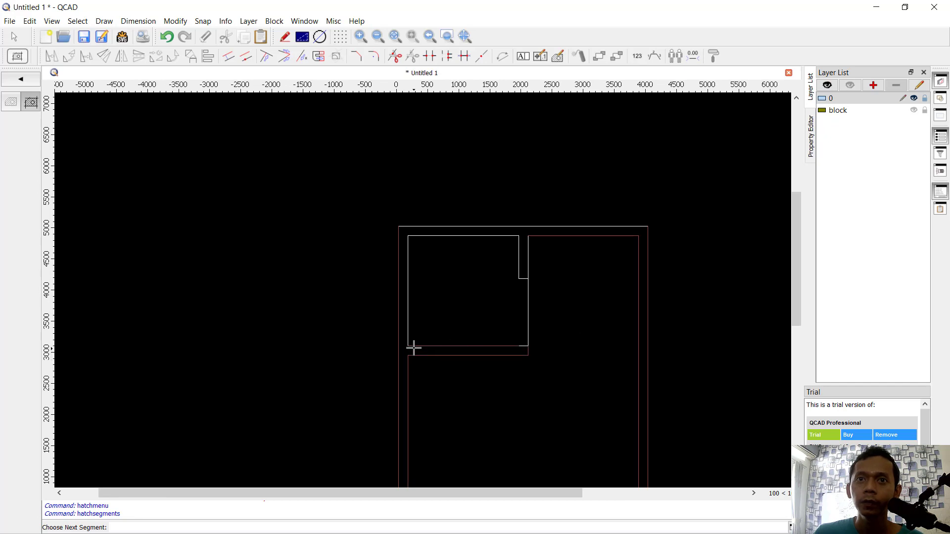
Pick the upper room's left edge, top outer wall and notch line, then create the hatch.
left_click(409, 335)
scroll(512, 349, "up", 4)
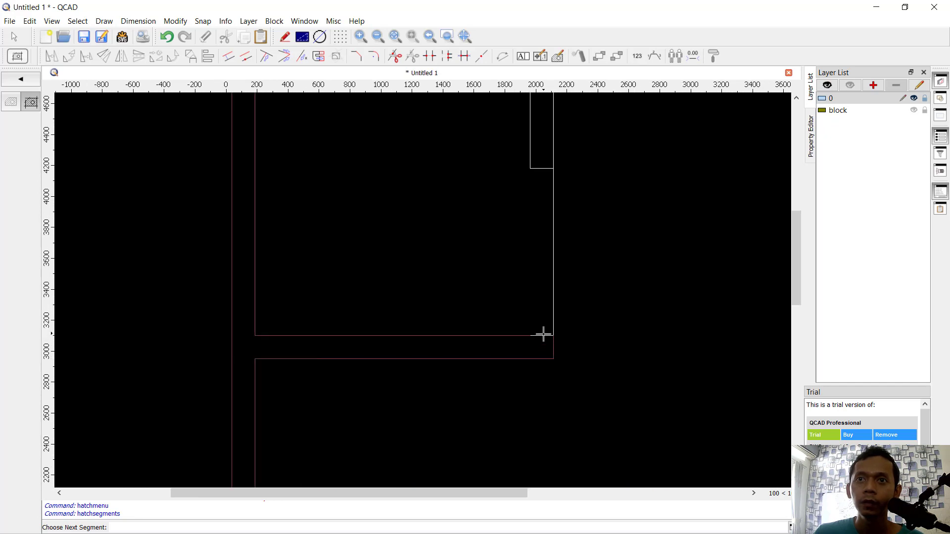
scroll(544, 334, "down", 3)
scroll(572, 275, "up", 1)
left_click(574, 275)
scroll(509, 327, "up", 3)
left_click(546, 337)
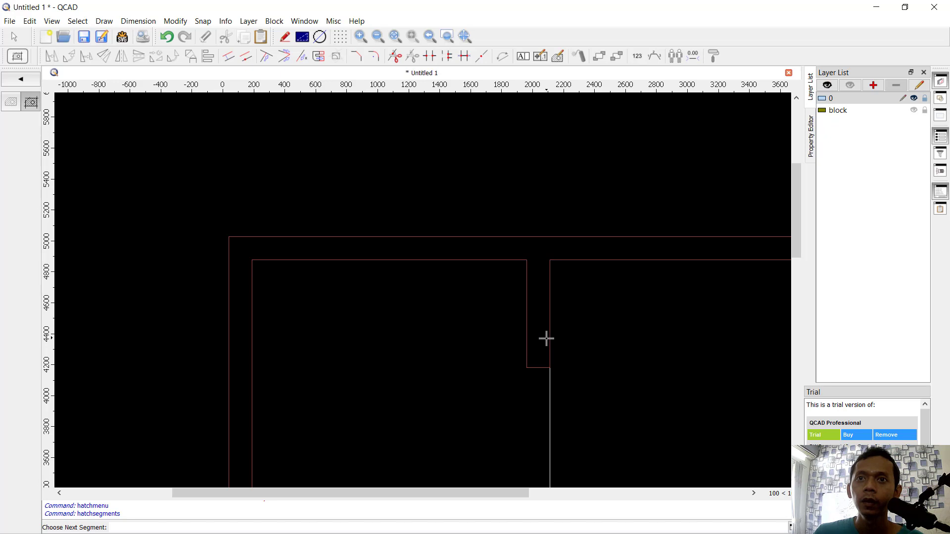
scroll(545, 336, "down", 5)
mouse_move(548, 361)
middle_mouse_down()
mouse_move(527, 299)
mouse_move(547, 305)
middle_mouse_up()
key("Return")
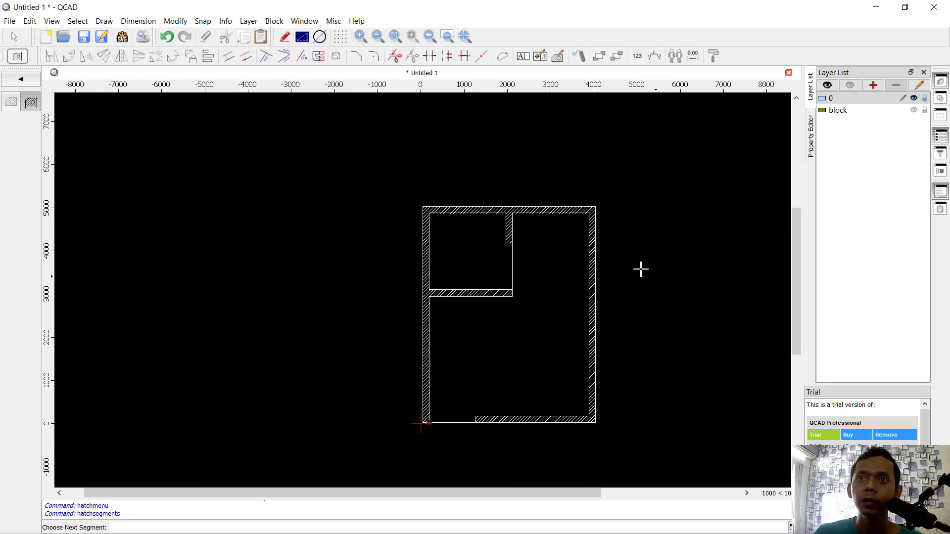
scroll(581, 239, "up", 2)
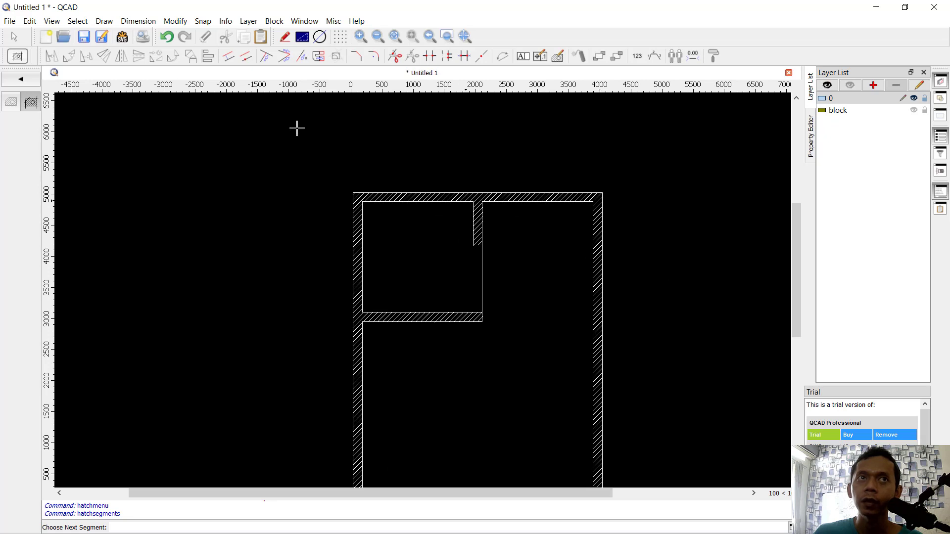
Set the wall hatch colour to Orange in the Property Editor.
key("Escape")
left_click(602, 258)
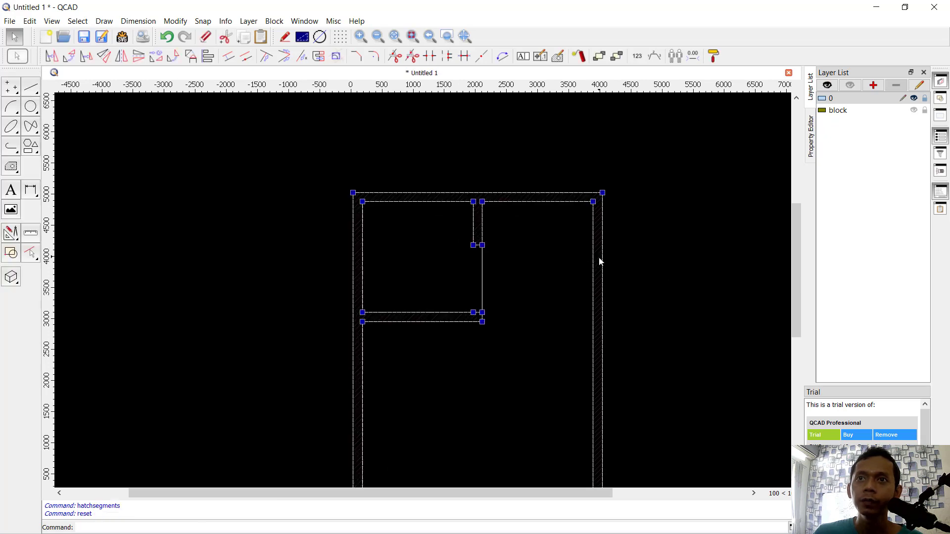
left_click(811, 144)
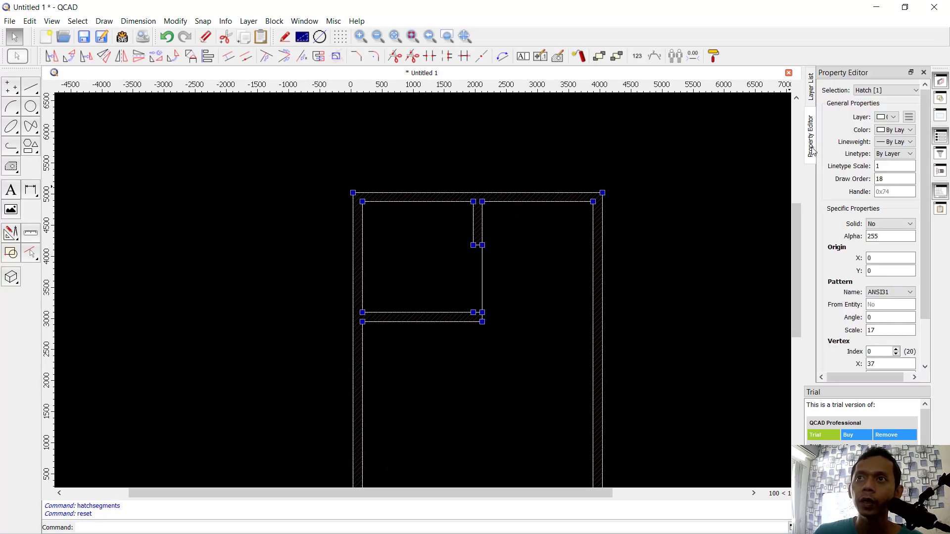
left_click(896, 130)
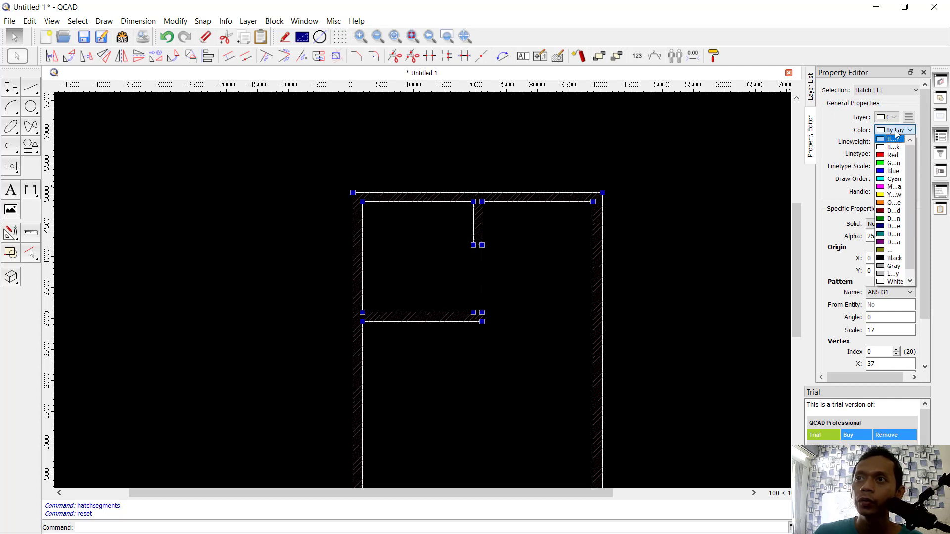
left_click(893, 203)
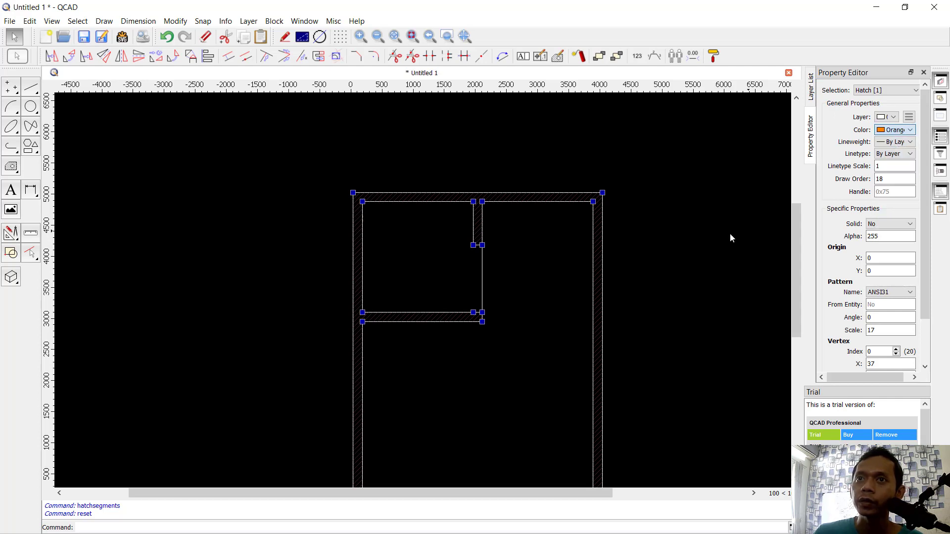
left_click(682, 192)
scroll(504, 250, "down", 2)
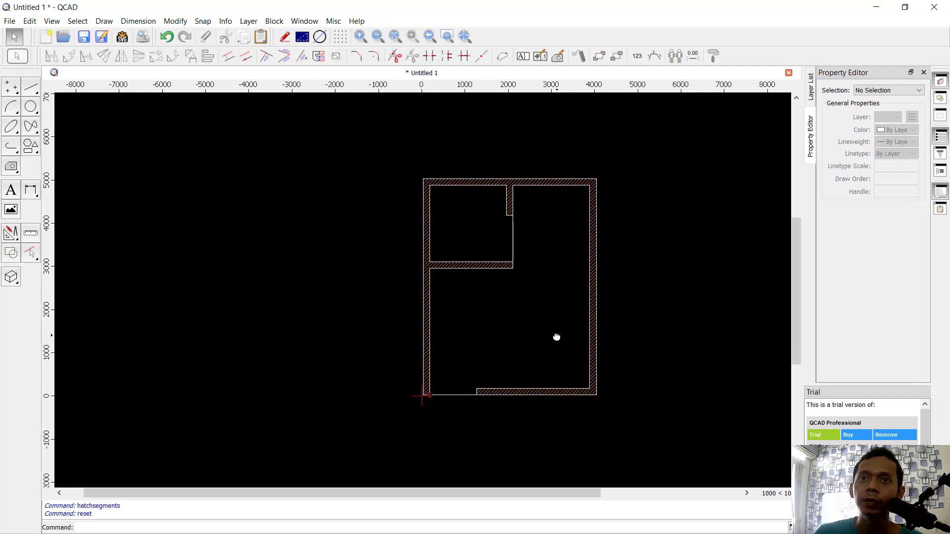
middle_click_drag(539, 290, 499, 325)
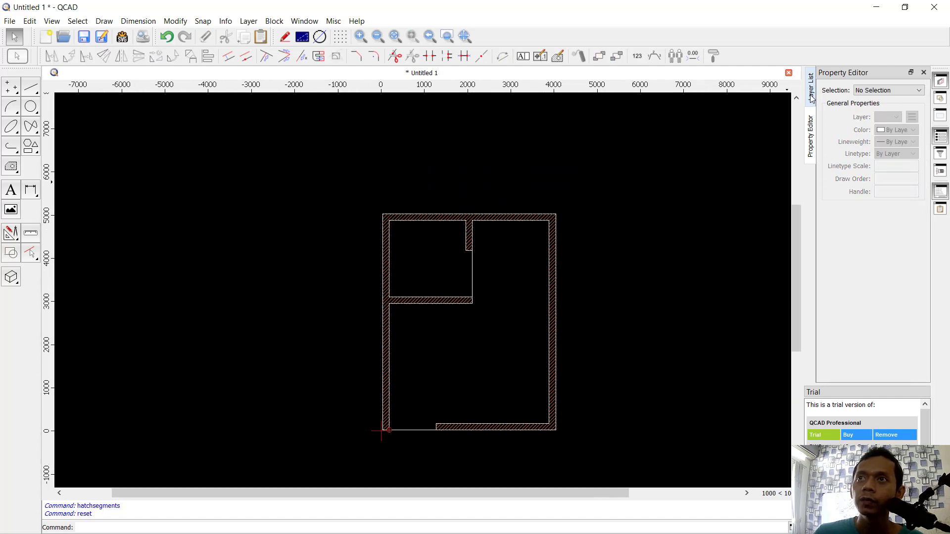
Turn the doors (block) layer back on in the Layer List.
left_click(810, 86)
left_click(914, 110)
middle_click_drag(430, 368, 512, 329)
scroll(547, 327, "up", 1)
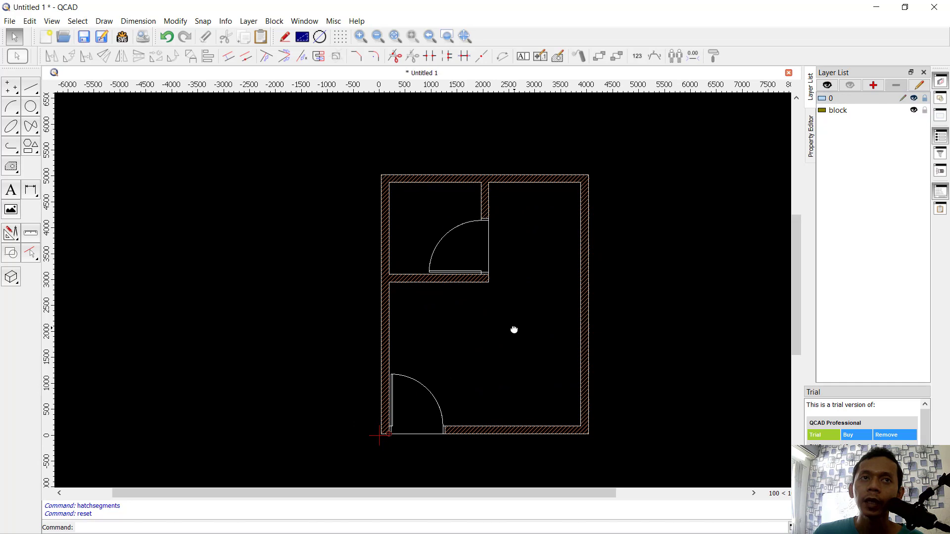
Set up a text label reading ROOM 1.
left_click(15, 195)
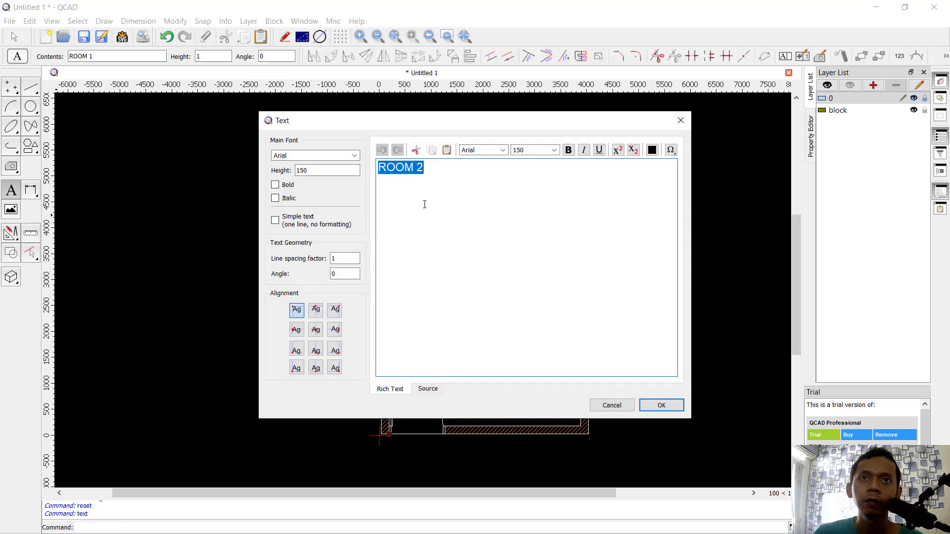
left_click_drag(433, 169, 416, 168)
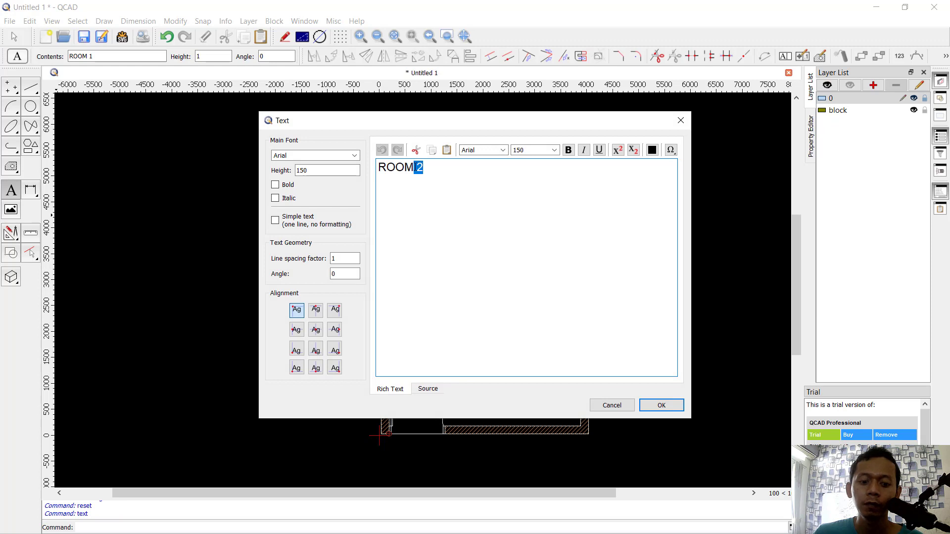
type("1")
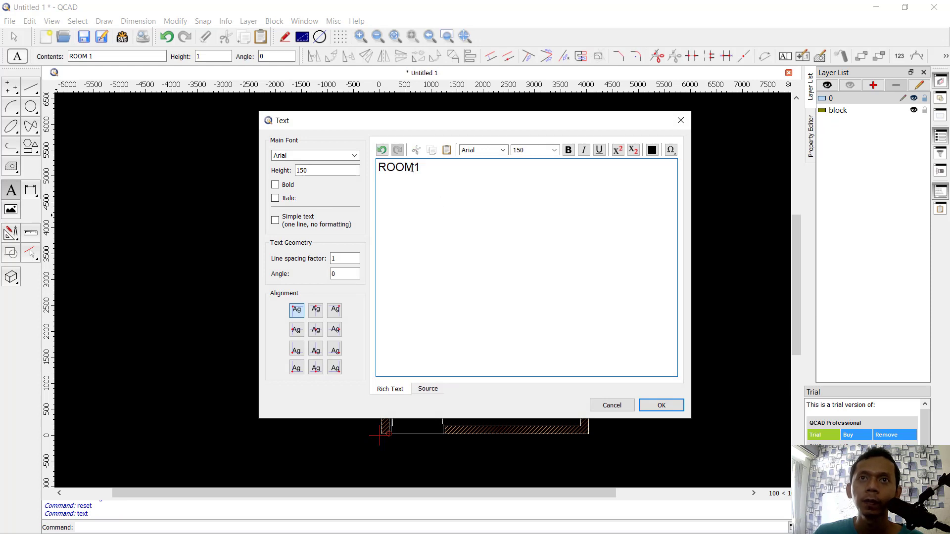
left_click(661, 405)
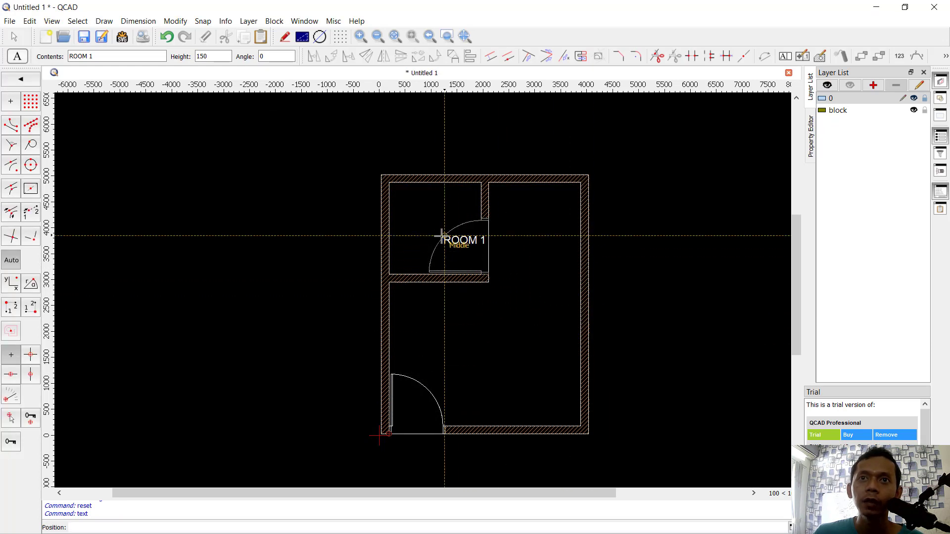
scroll(440, 235, "up", 3)
Place ROOM 1 labels in the upper-left, right and lower rooms.
left_click(396, 214)
scroll(561, 322, "down", 2)
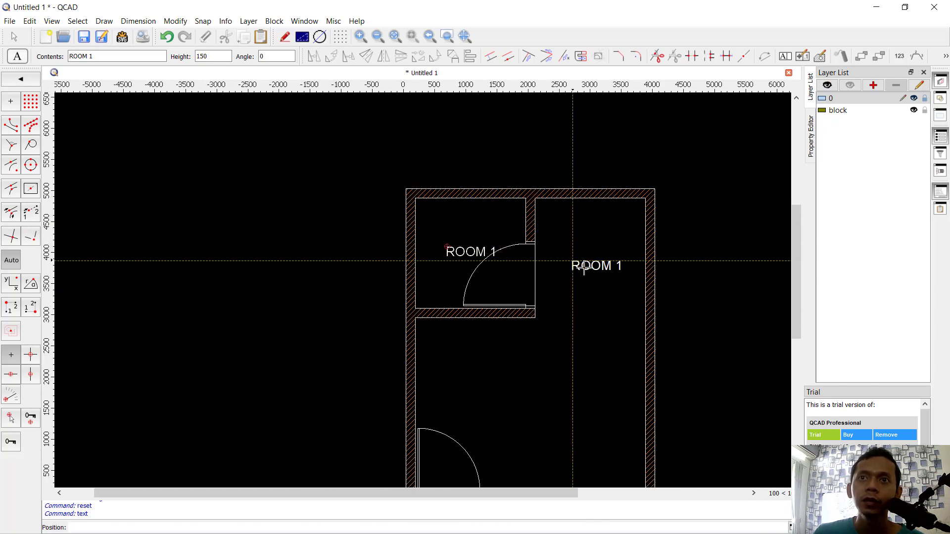
left_click(571, 261)
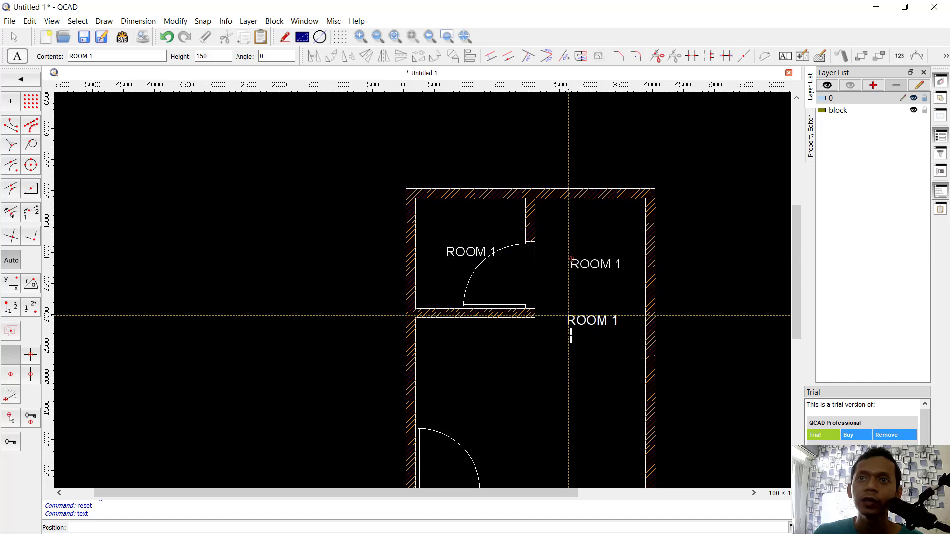
scroll(568, 324, "down", 2, "ctrl")
left_click(505, 352)
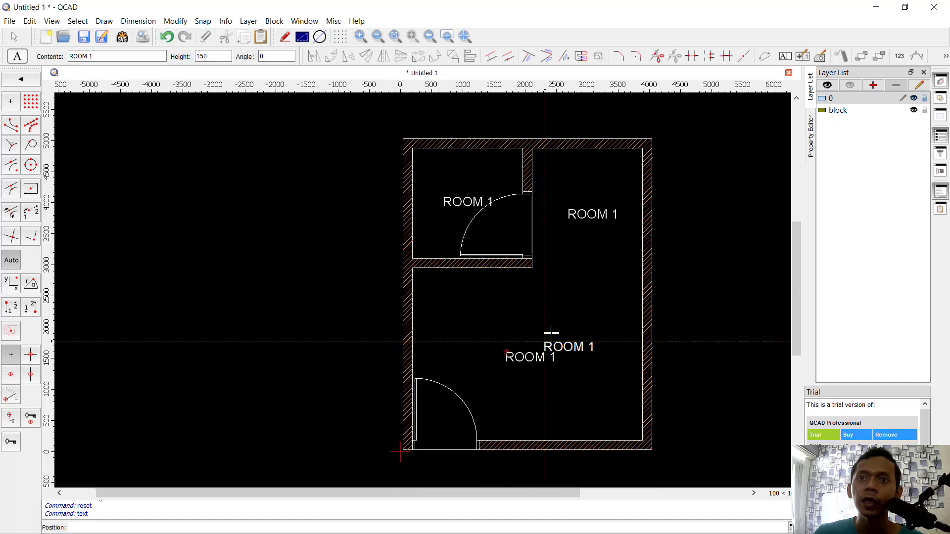
key("Escape")
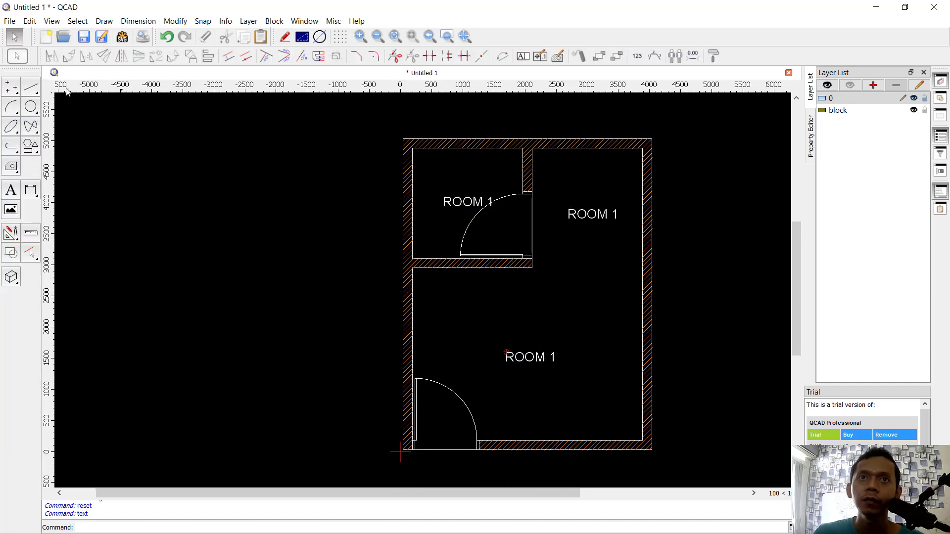
left_click(525, 360)
Rename the upper-right room's label to ROOM 2 via the Property Editor.
left_click(811, 143)
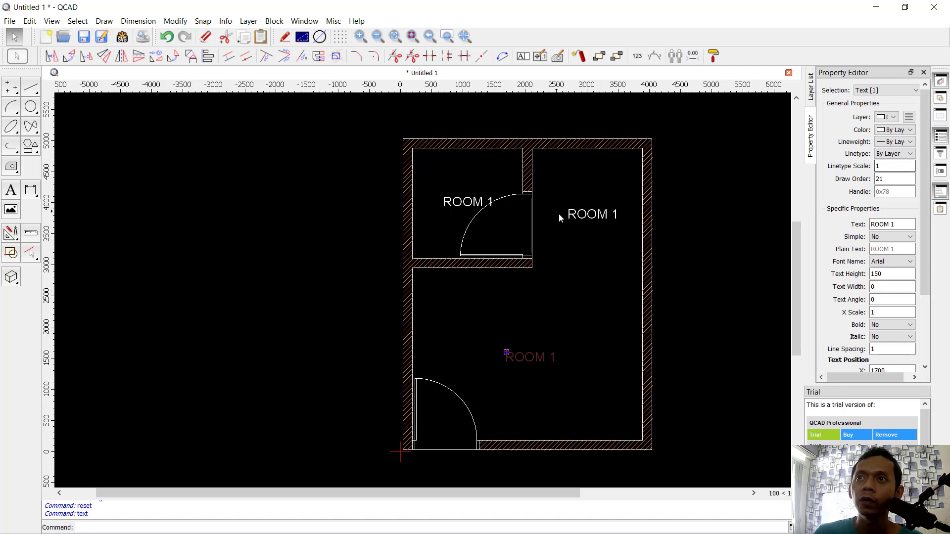
left_click(878, 166)
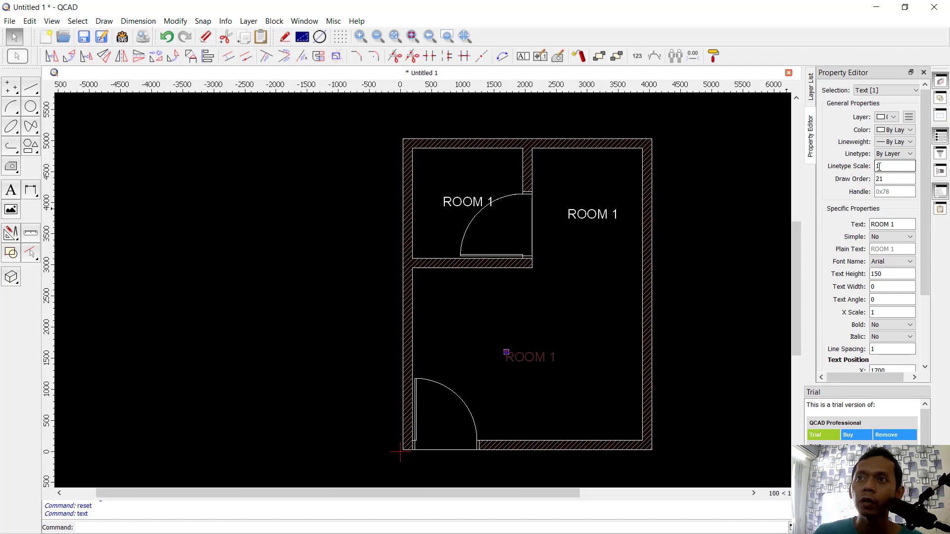
double_click(871, 274)
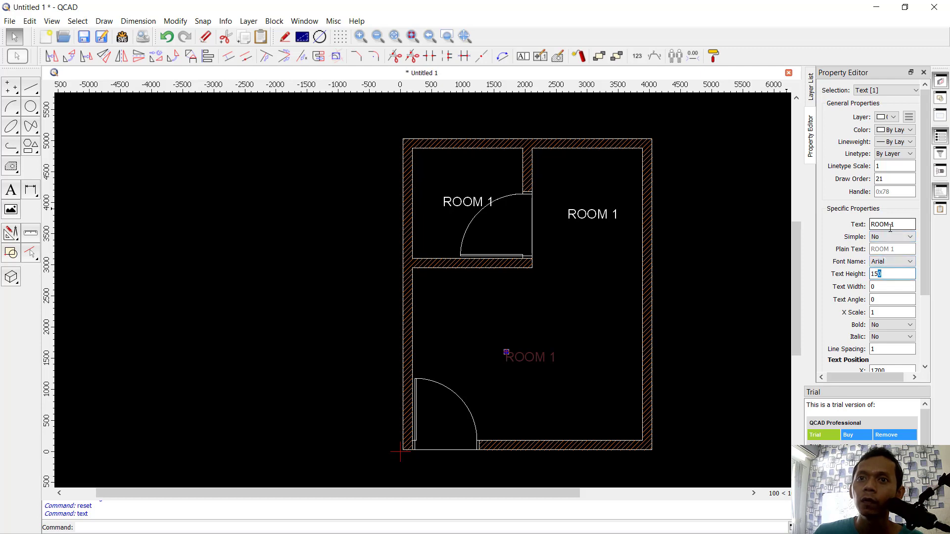
left_click(634, 221)
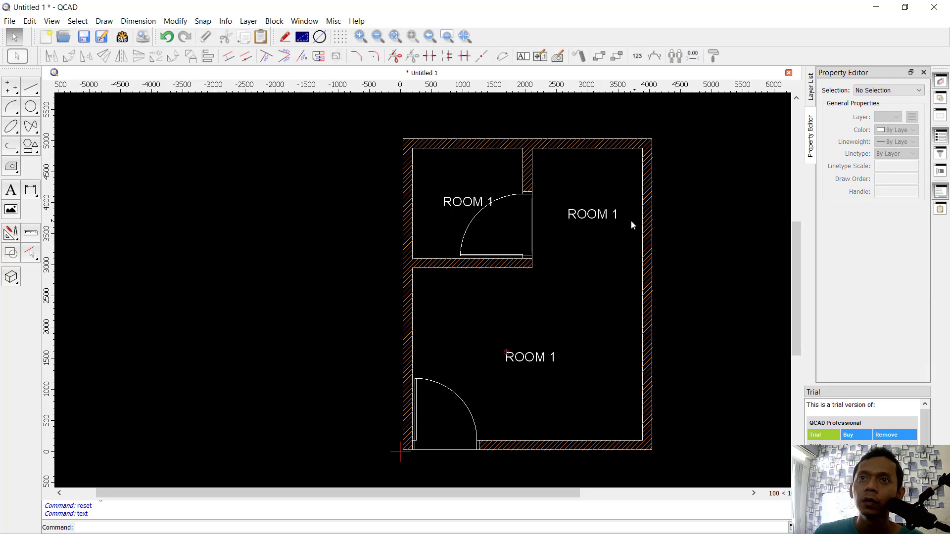
left_click(594, 218)
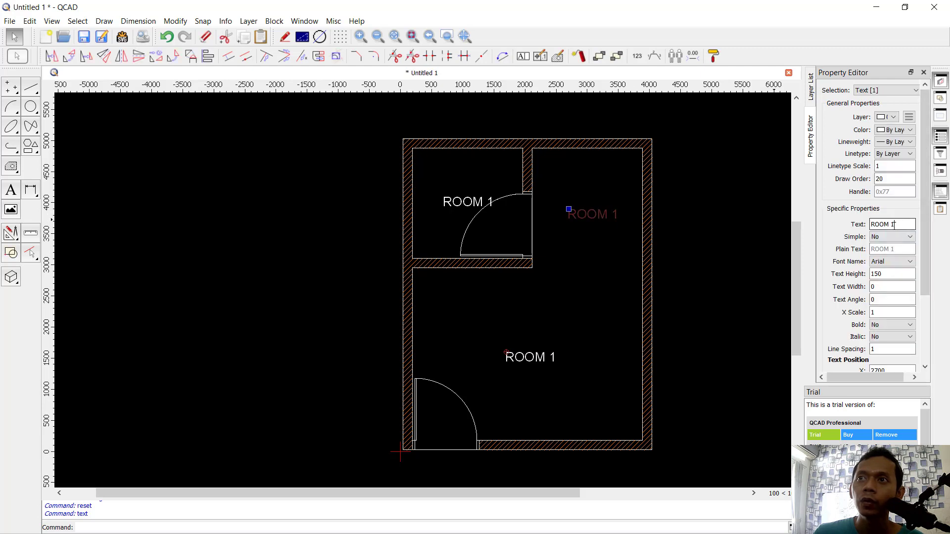
key("Return")
left_click(713, 285)
Rename the upper-left room's label to ROOM 3 and centre the plan.
left_click(465, 203)
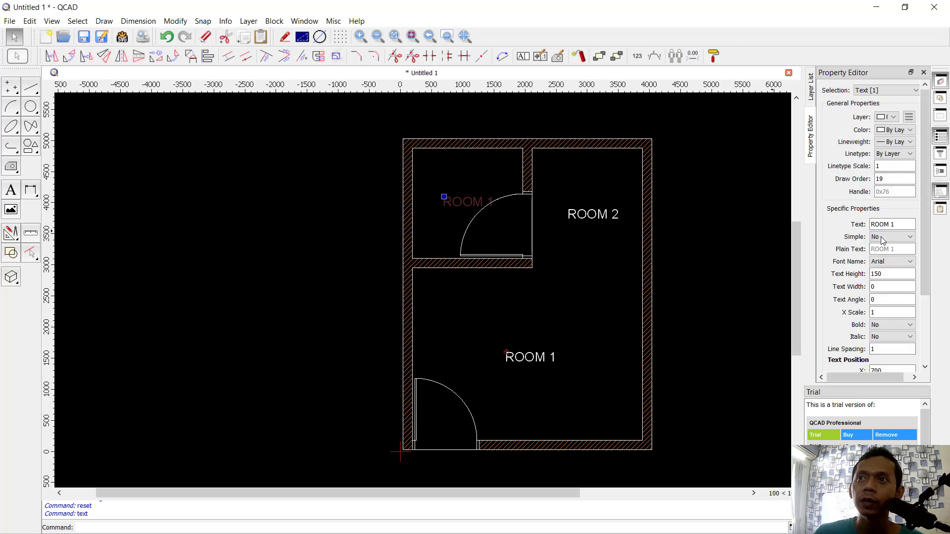
key("Return")
left_click(710, 279)
middle_click_drag(596, 269, 599, 313)
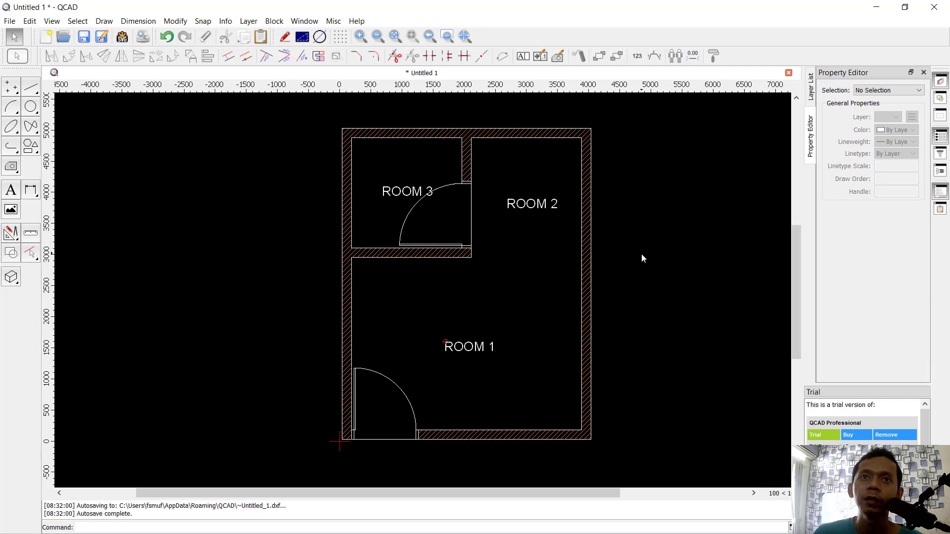
Set the drawing's dimension size scale factor to 5.
left_click(30, 21)
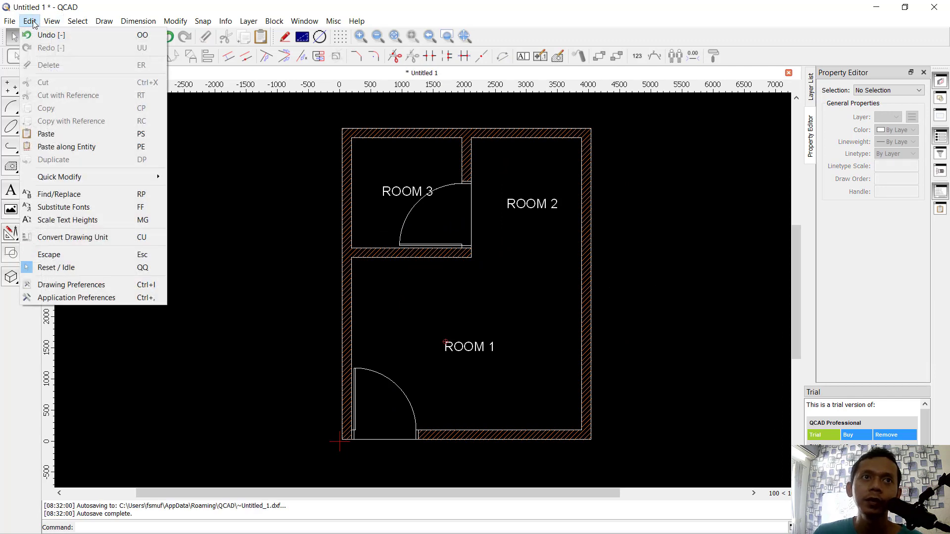
left_click(91, 285)
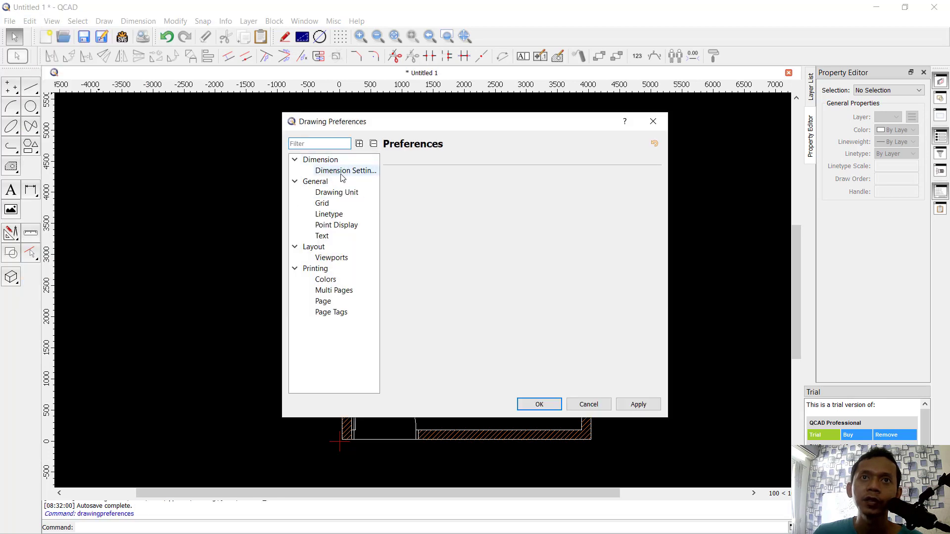
left_click(341, 173)
left_click_drag(465, 296, 442, 296)
type("50")
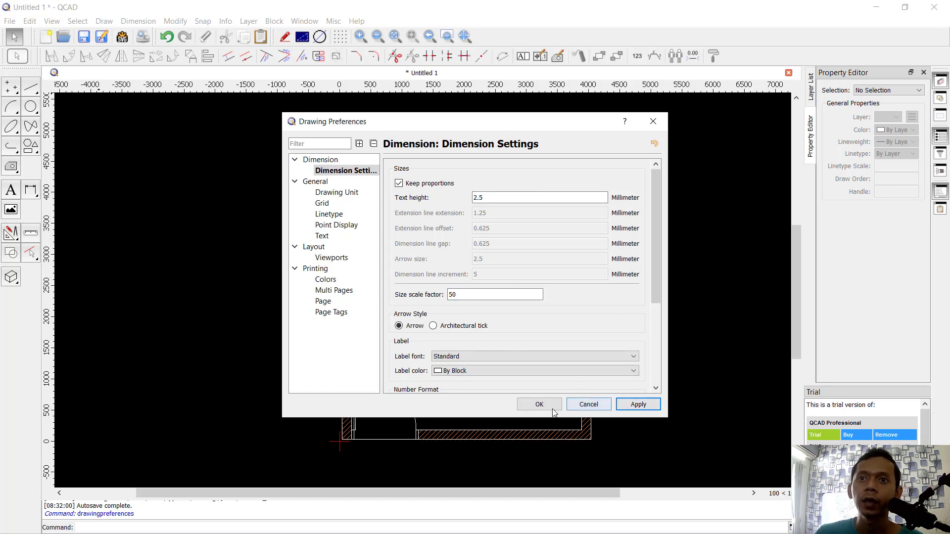
left_click(540, 405)
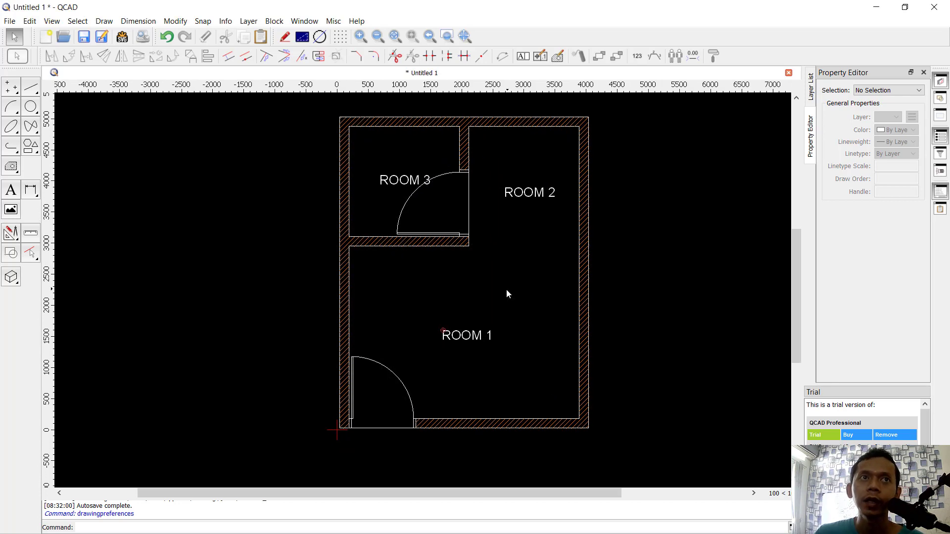
Add a horizontal 4000 dimension across the bottom of the plan.
left_click(30, 191)
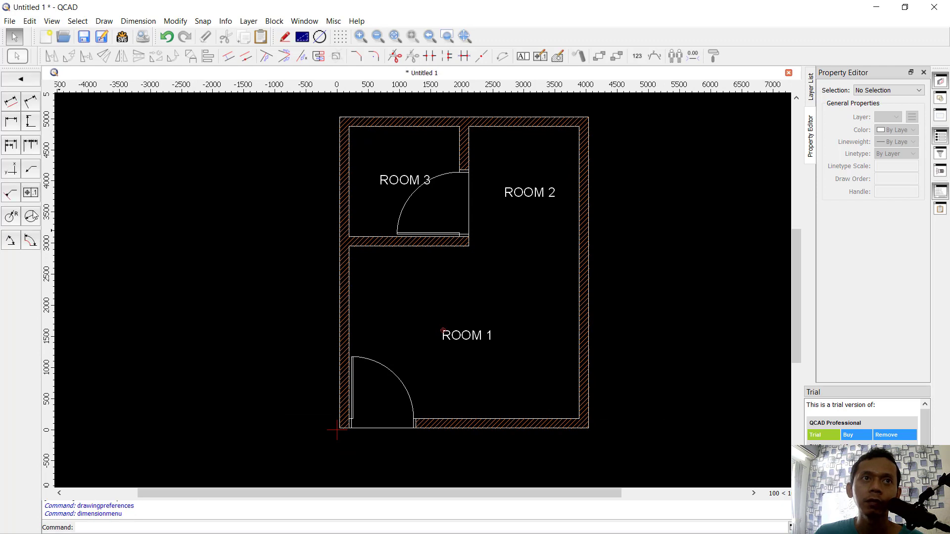
left_click(12, 122)
scroll(340, 399, "up", 6)
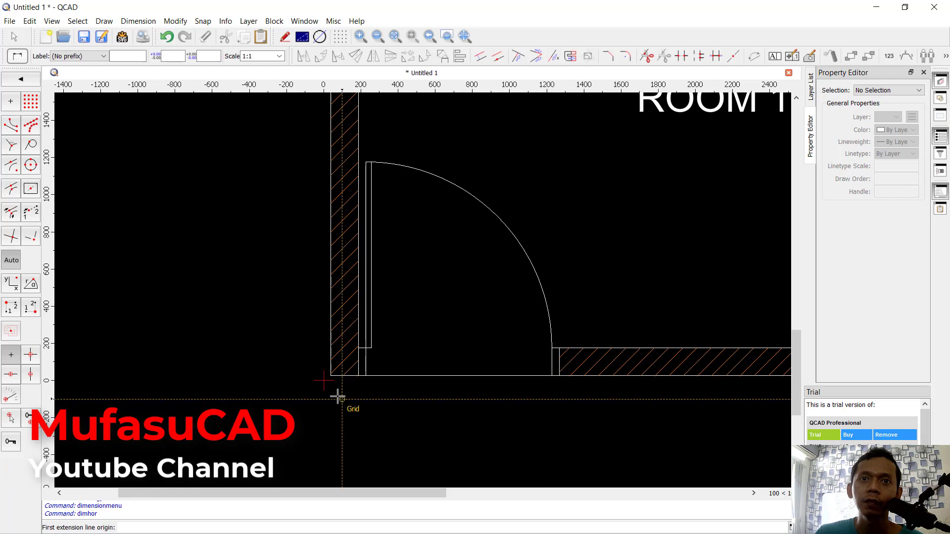
left_click(331, 376)
scroll(469, 416, "down", 4)
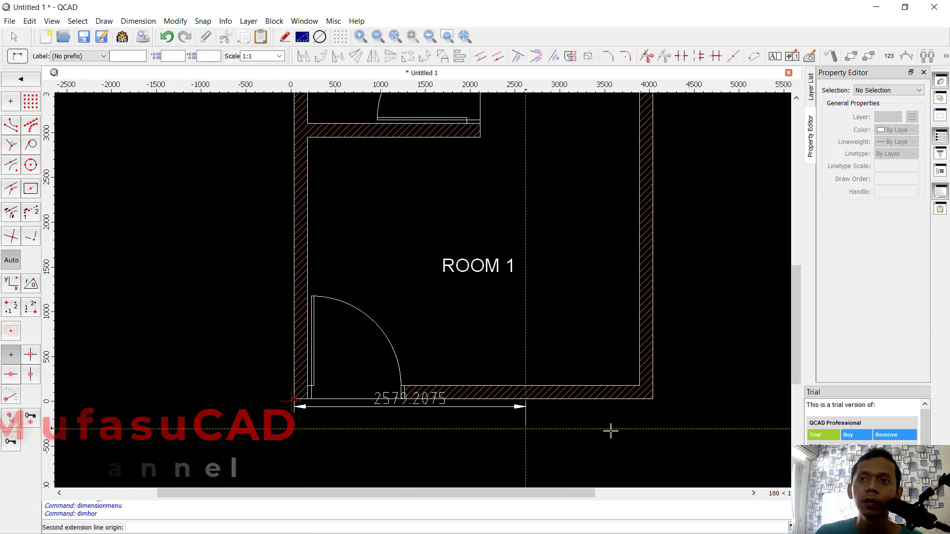
left_click(653, 398)
left_click(573, 444)
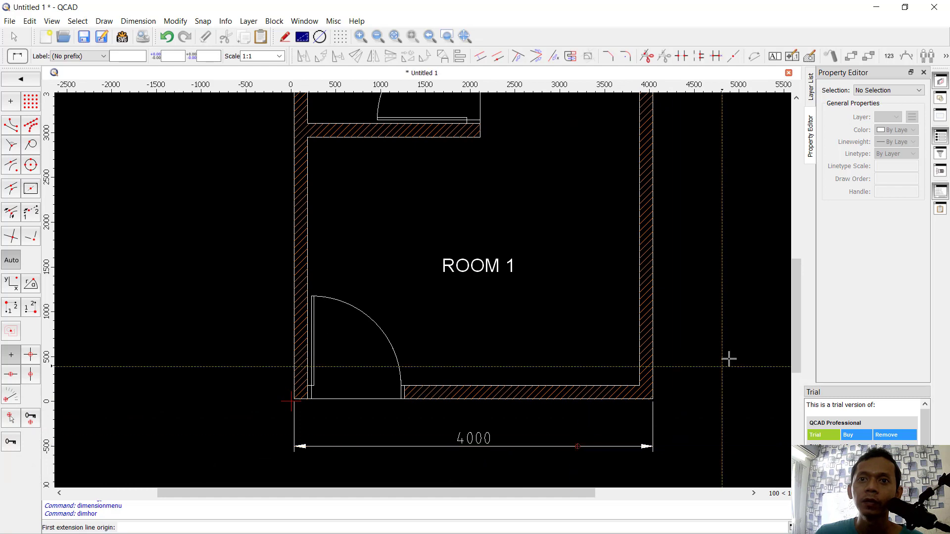
scroll(727, 360, "down", 3)
scroll(451, 150, "up", 3)
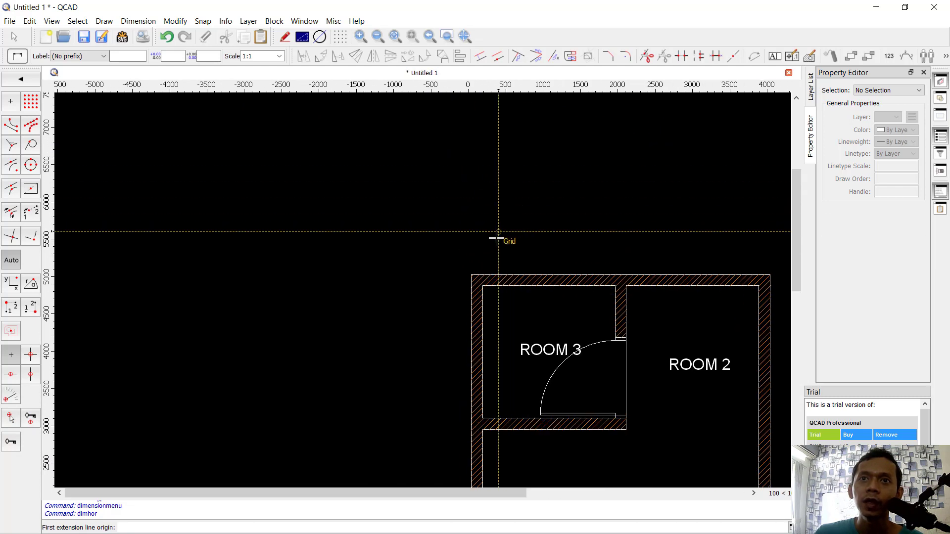
Dimension the top-left wall corner to the dividing wall's midpoint as 2000.
left_click(471, 275)
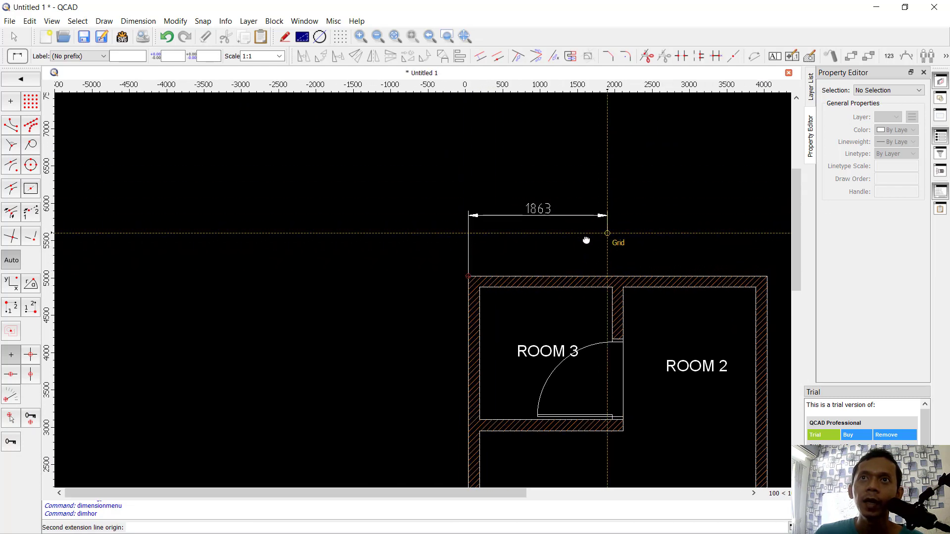
scroll(561, 261, "up", 2)
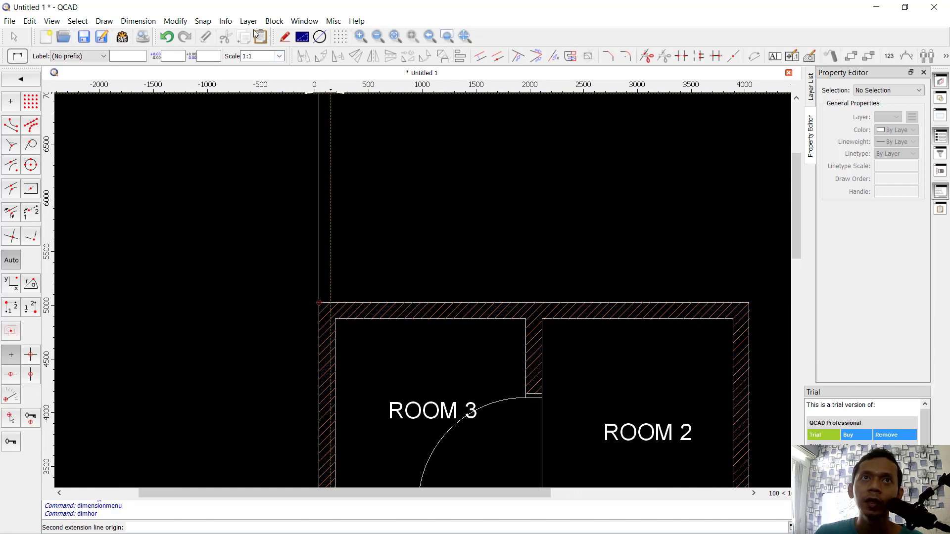
left_click(203, 22)
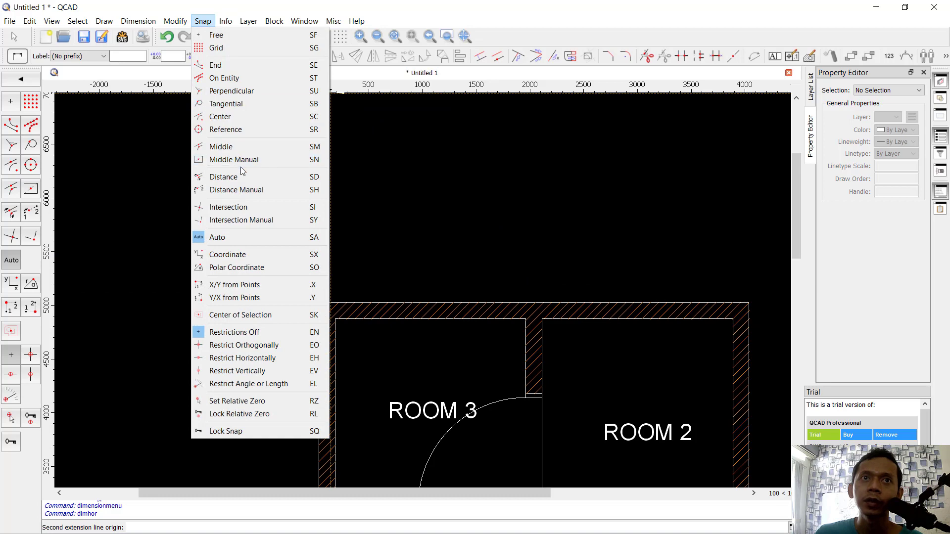
left_click(256, 159)
scroll(524, 307, "up", 5)
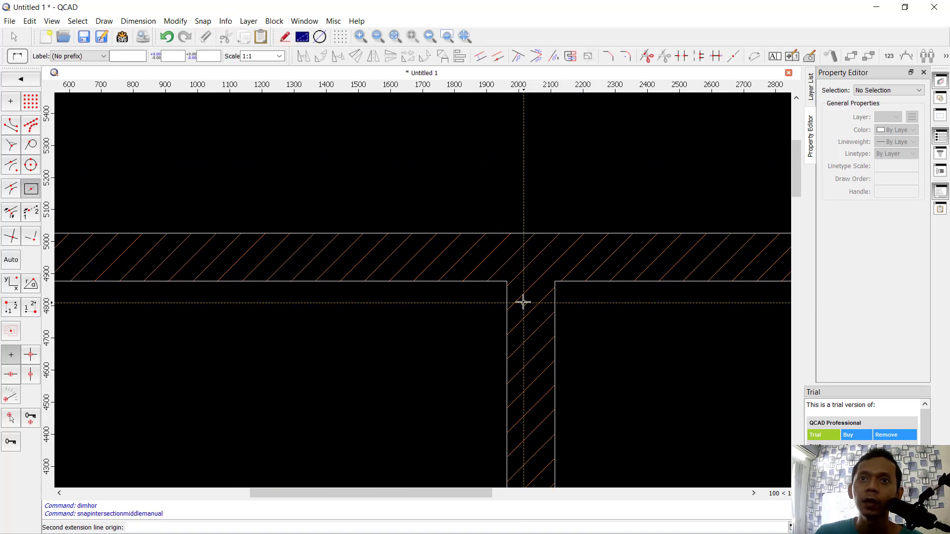
left_click(554, 281)
scroll(529, 232, "down", 4)
scroll(522, 163, "down", 1)
middle_click_drag(519, 152, 517, 241)
left_click(516, 241)
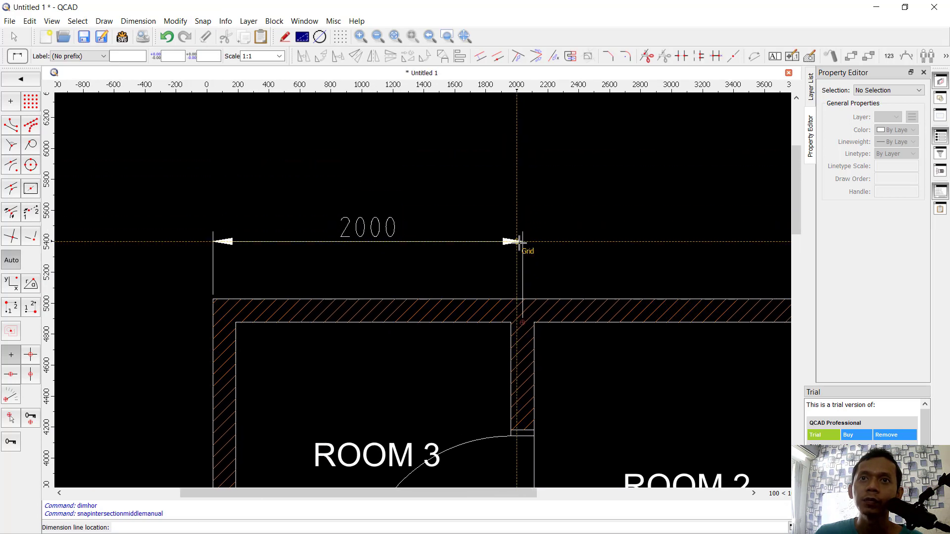
Add the second 2000 dimension to the top-right corner and the overall 4000 above.
scroll(557, 297, "up", 2)
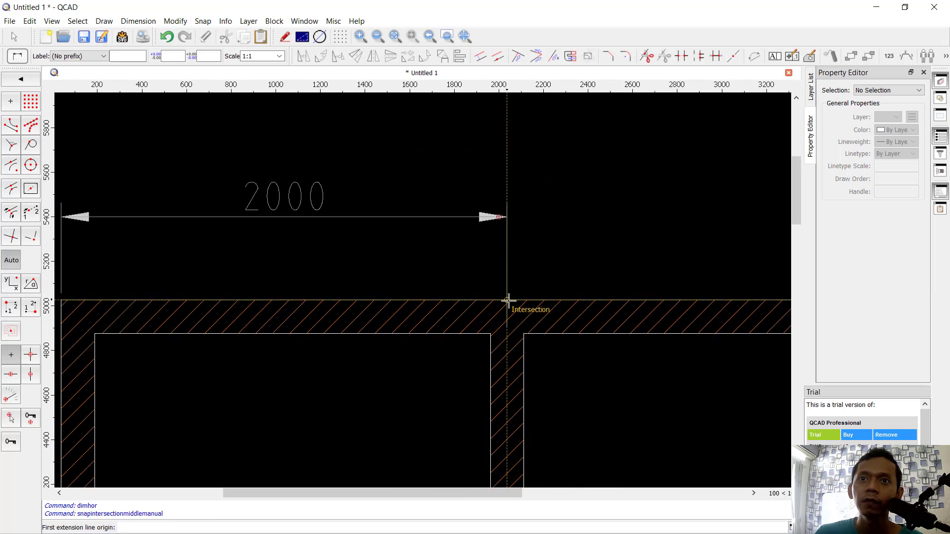
left_click(507, 300)
scroll(477, 276, "down", 2)
scroll(670, 291, "right", 2)
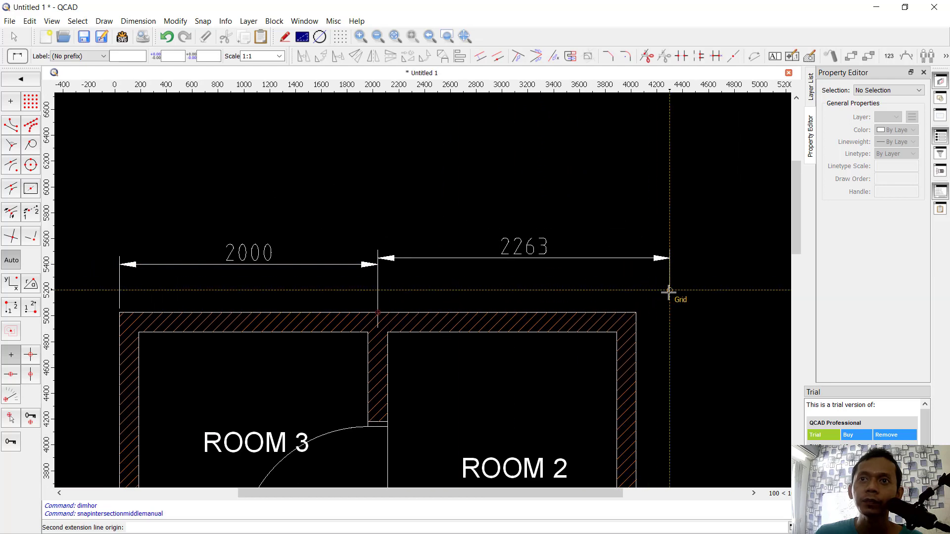
left_click(636, 311)
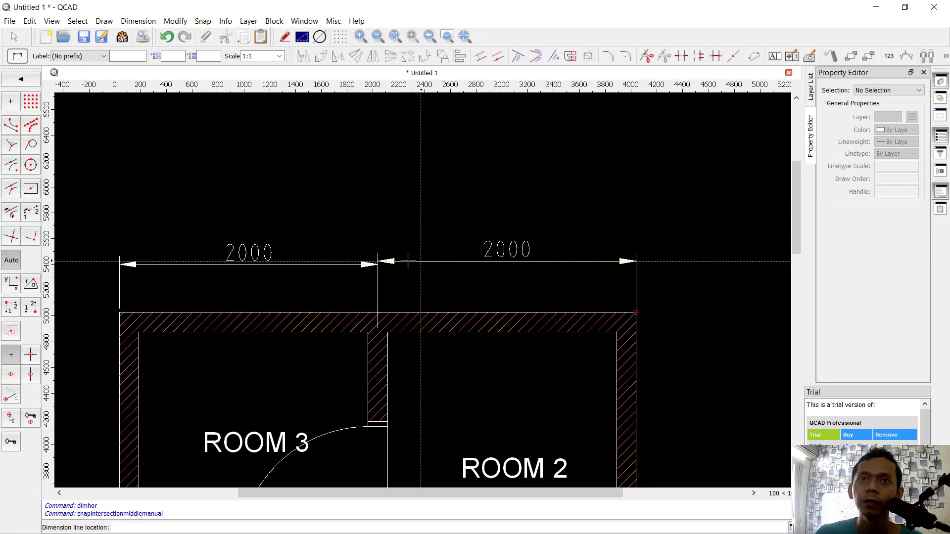
left_click(378, 265)
scroll(725, 309, "left", 2)
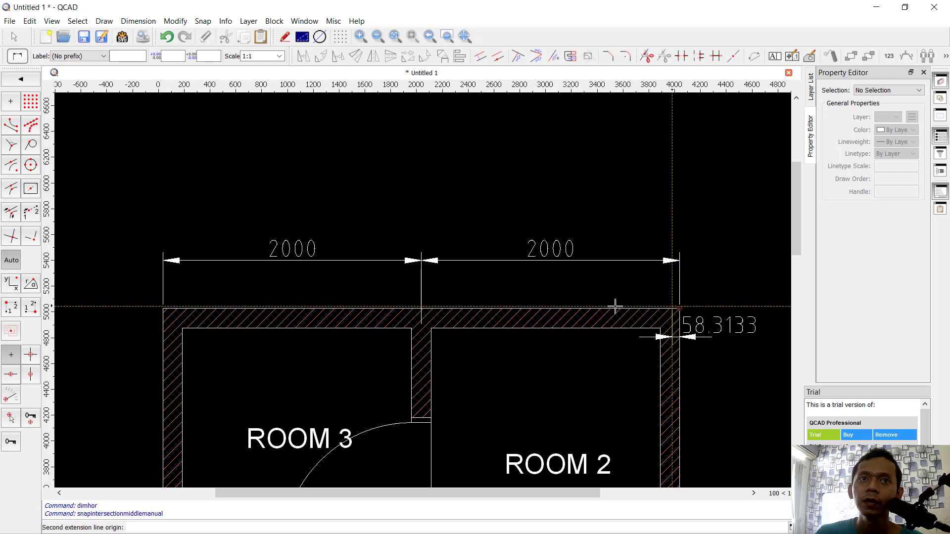
left_click(163, 308)
left_click(378, 209)
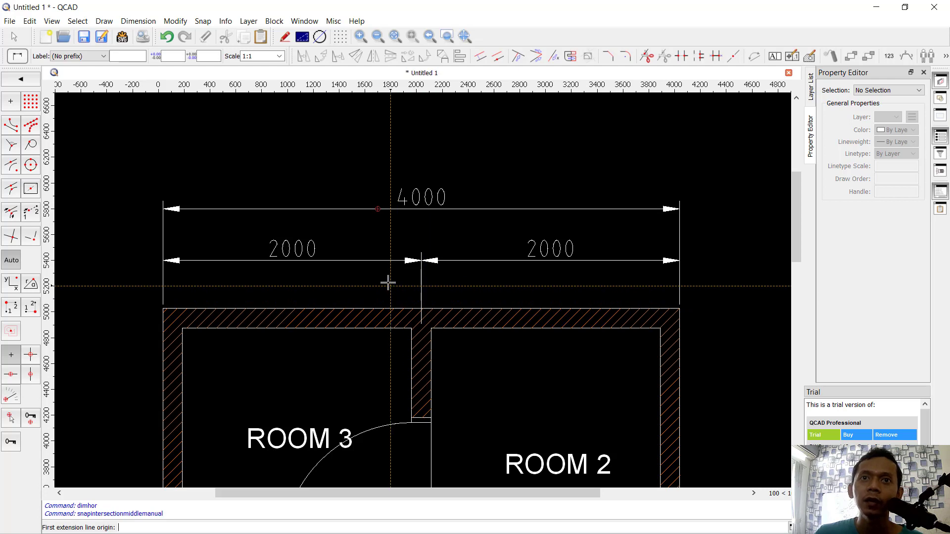
Move the left 2000 dimension's inner end onto the top wall at the partition intersection.
left_click(14, 37)
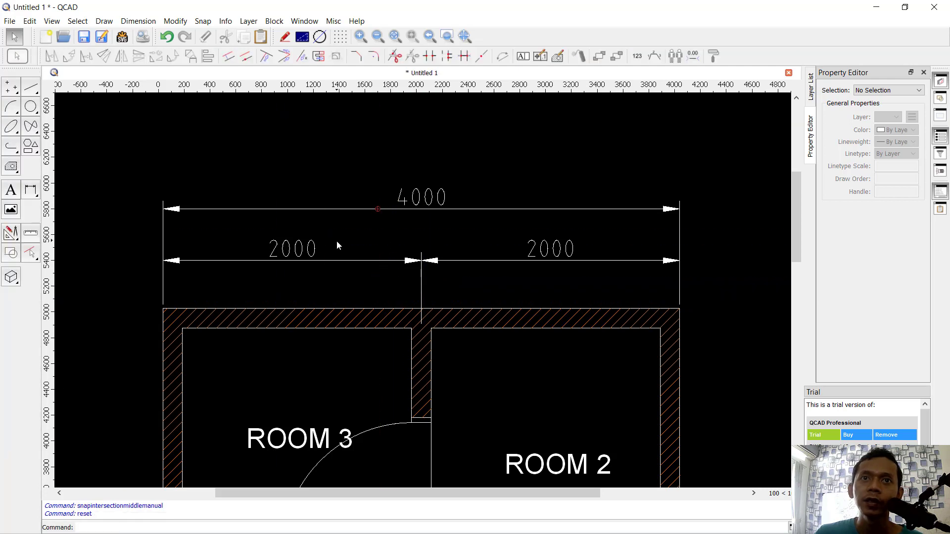
left_click(319, 260)
scroll(416, 326, "up", 3)
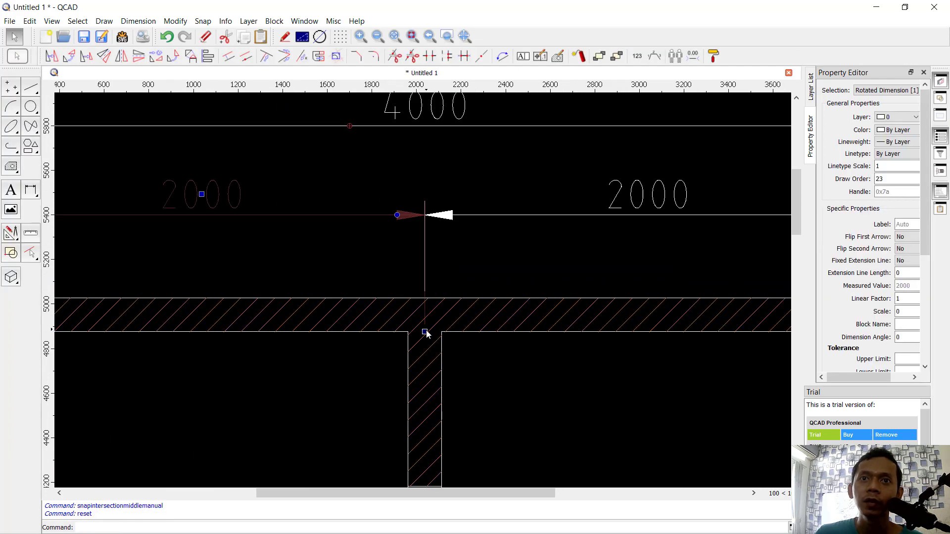
left_click(425, 332)
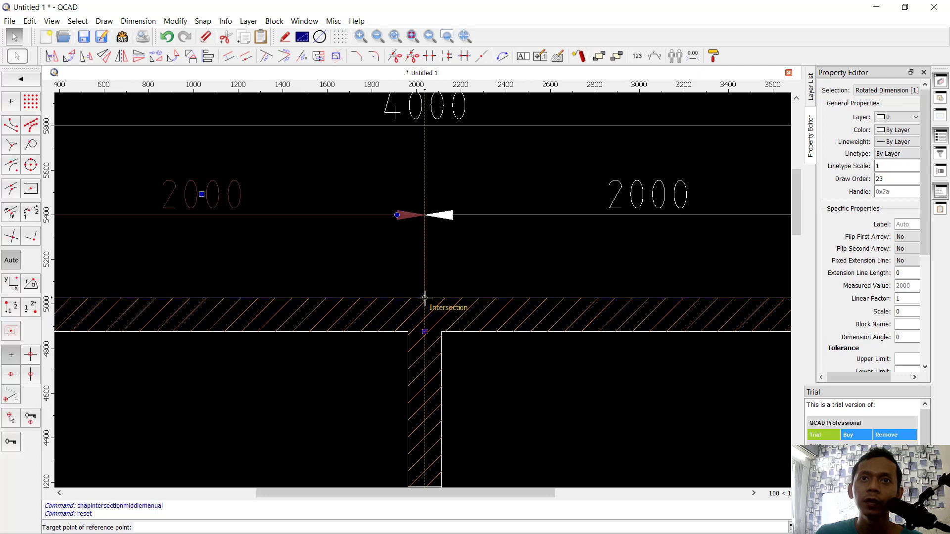
left_click(424, 296)
scroll(526, 286, "down", 5)
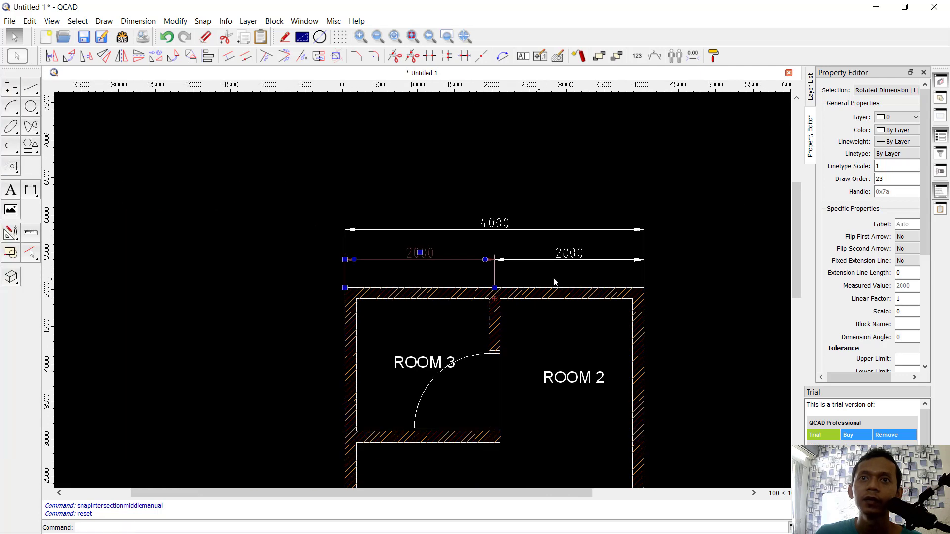
scroll(713, 257, "down", 3)
key("Escape")
middle_click_drag(680, 292, 603, 232)
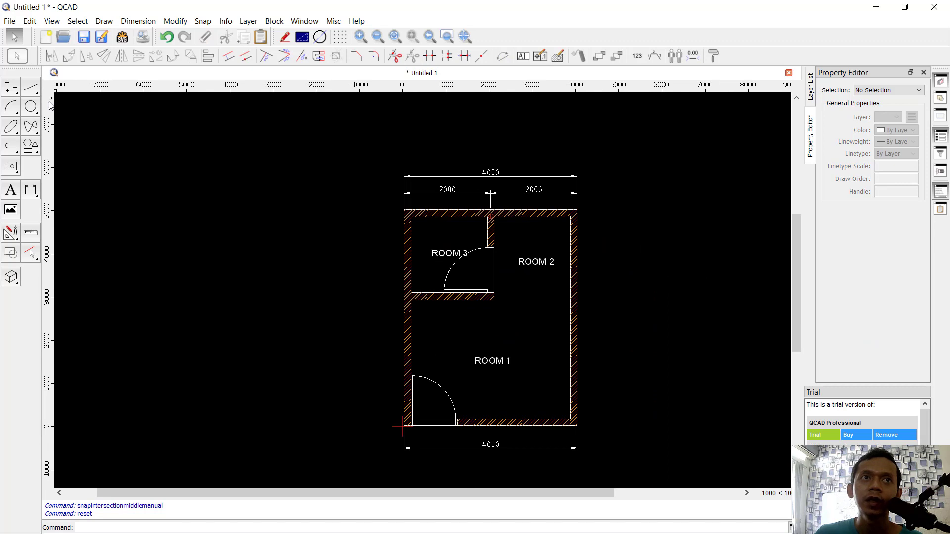
left_click(34, 192)
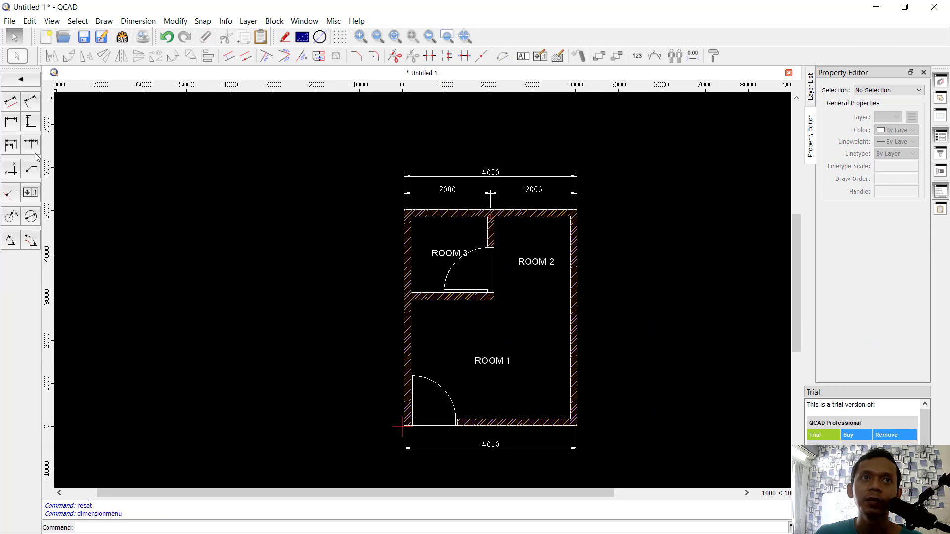
Dimension the right wall from its bottom-right to top-right corner as a vertical 5000, placed right of the plan.
left_click(30, 122)
scroll(594, 417, "up", 3)
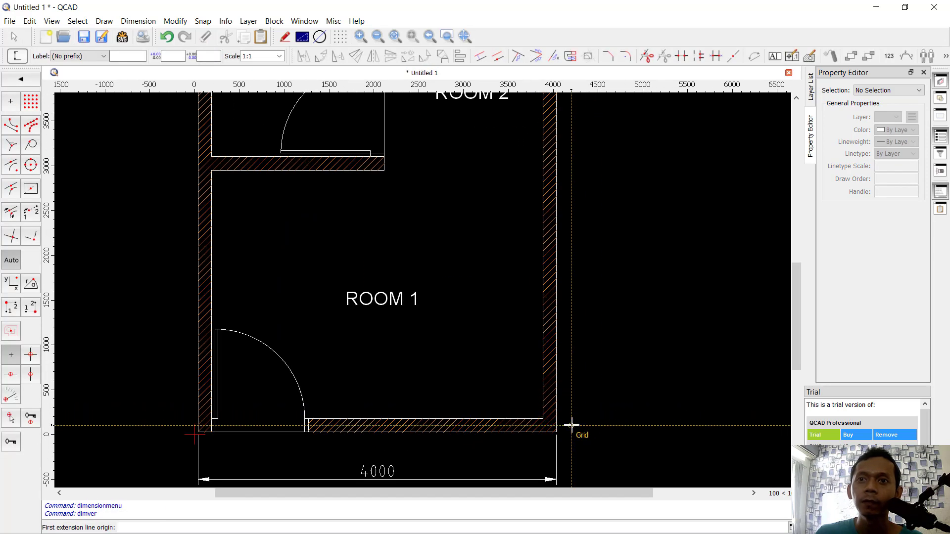
scroll(589, 396, "down", 2)
scroll(613, 247, "up", 2)
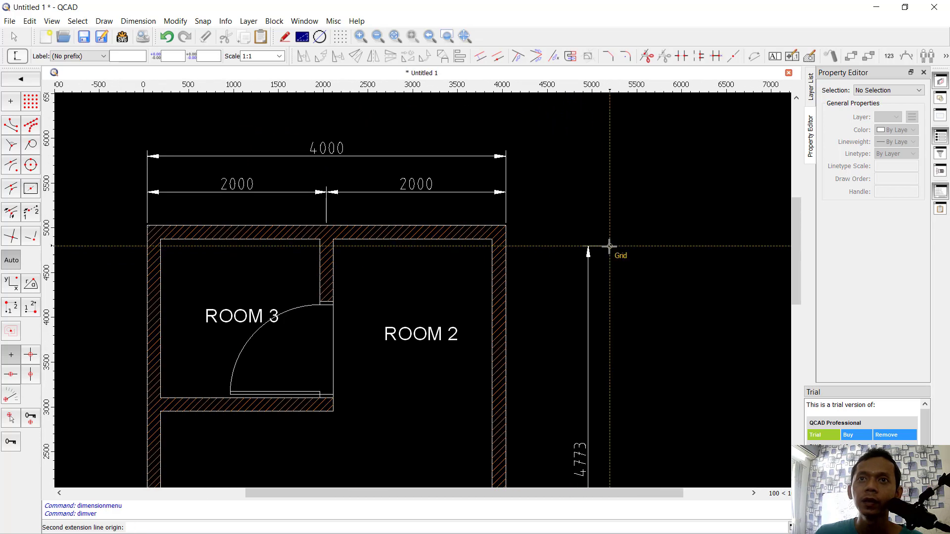
left_click(509, 227)
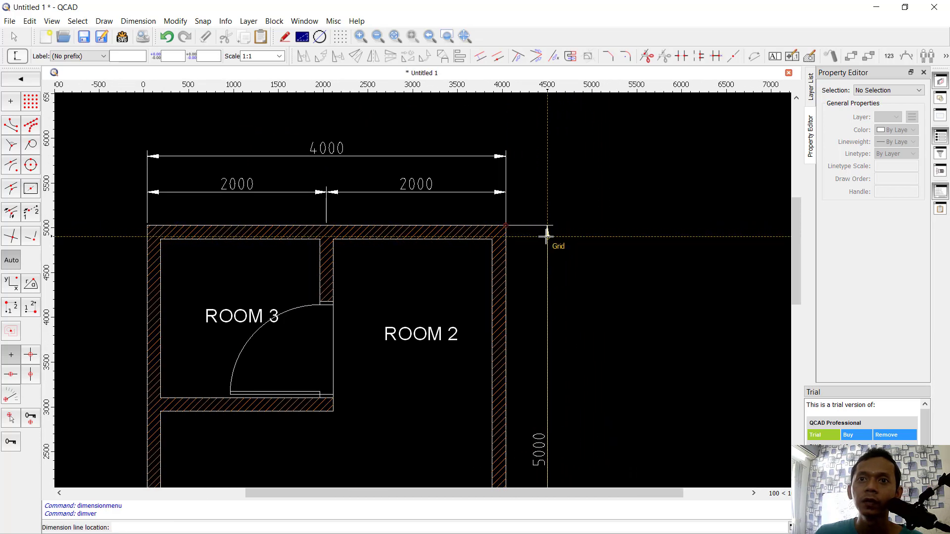
left_click(547, 233)
scroll(547, 233, "down", 2)
middle_click_drag(500, 360, 628, 297)
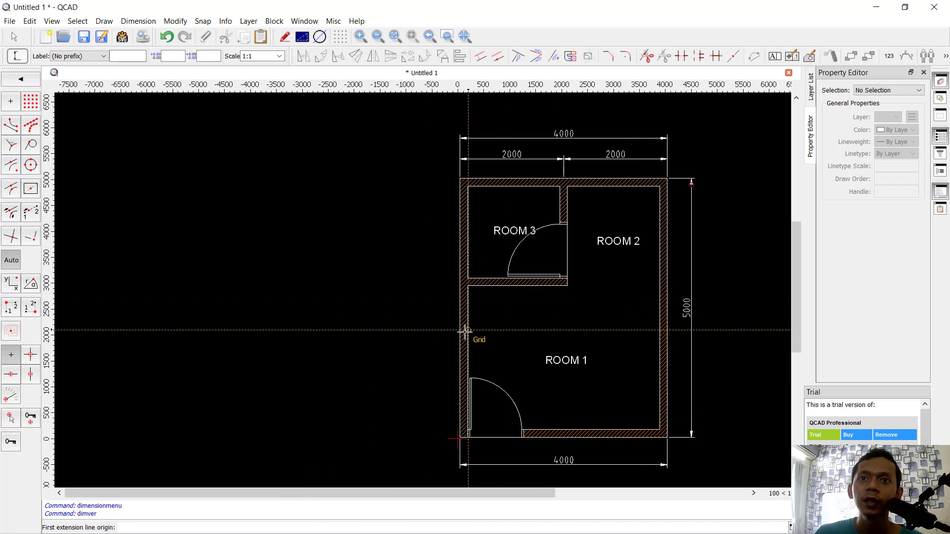
scroll(462, 416, "up", 4)
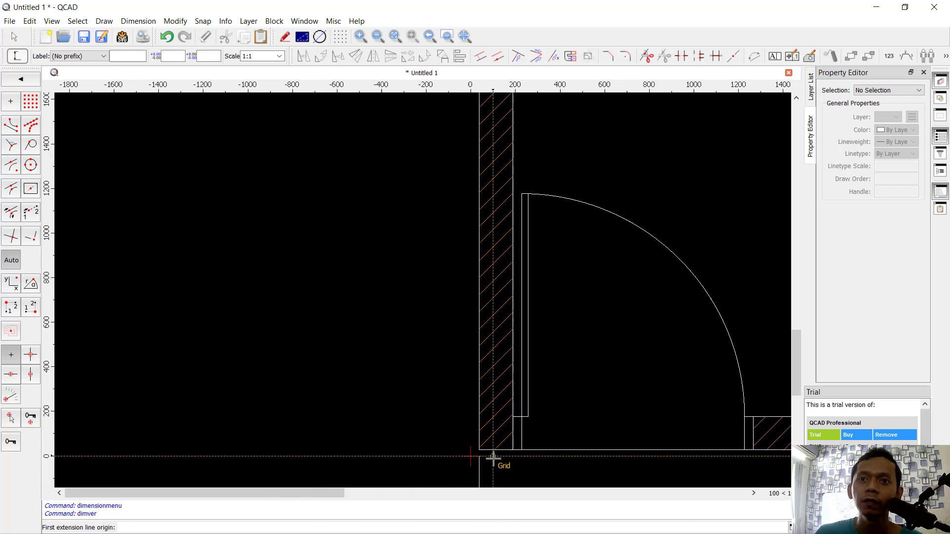
With Middle Manual snapping, dimension 3000 from the bottom-left corner to the partition wall.
left_click(483, 452)
scroll(470, 269, "down", 2)
scroll(501, 296, "up", 1)
scroll(501, 296, "up", 2)
left_click(202, 21)
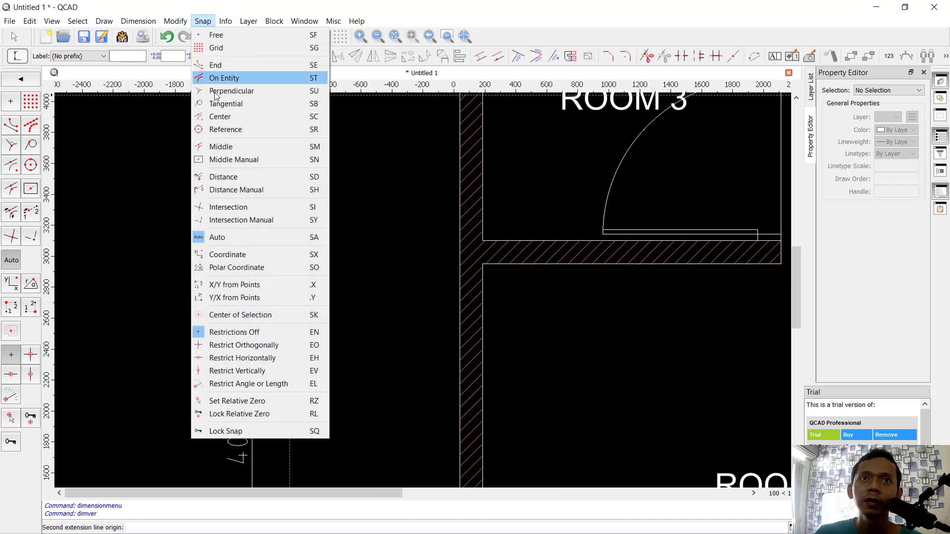
left_click(250, 160)
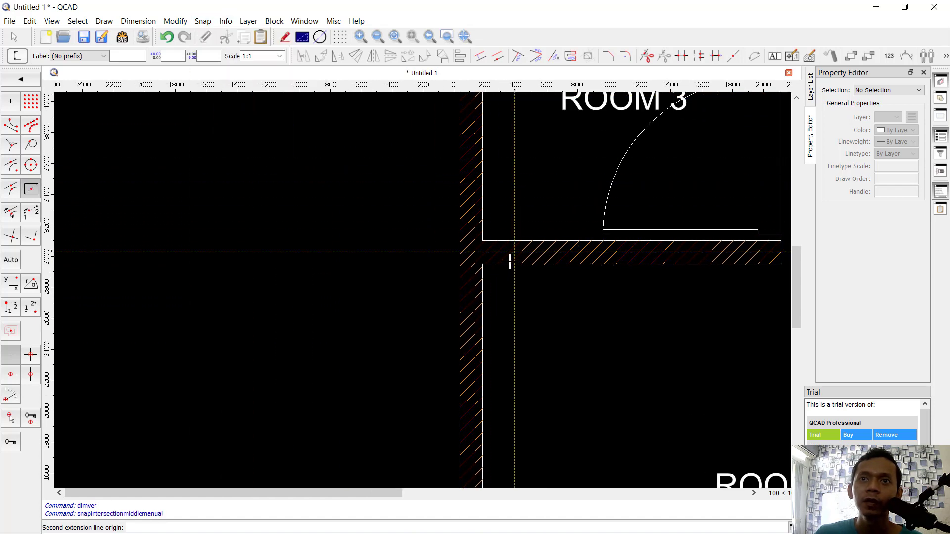
scroll(451, 267, "up", 2)
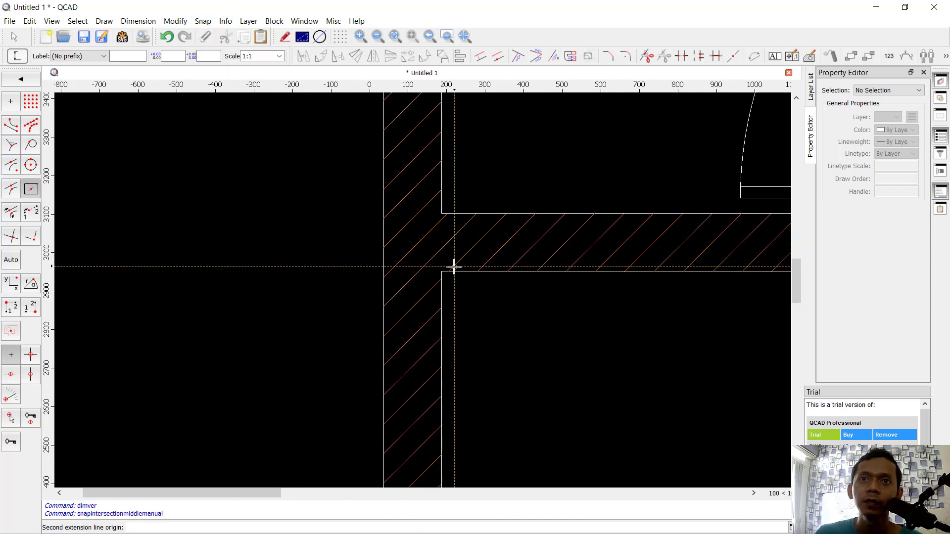
left_click(441, 210)
scroll(396, 144, "down", 6)
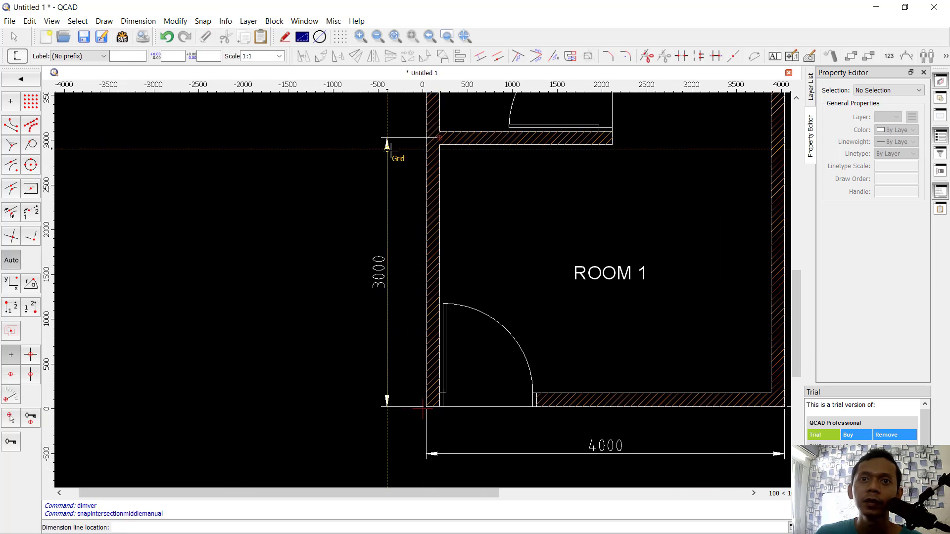
left_click(387, 147)
Add the 2000 dimension from the partition to the top-left corner, in line with 3000.
scroll(430, 179, "down", 2)
scroll(431, 179, "up", 6)
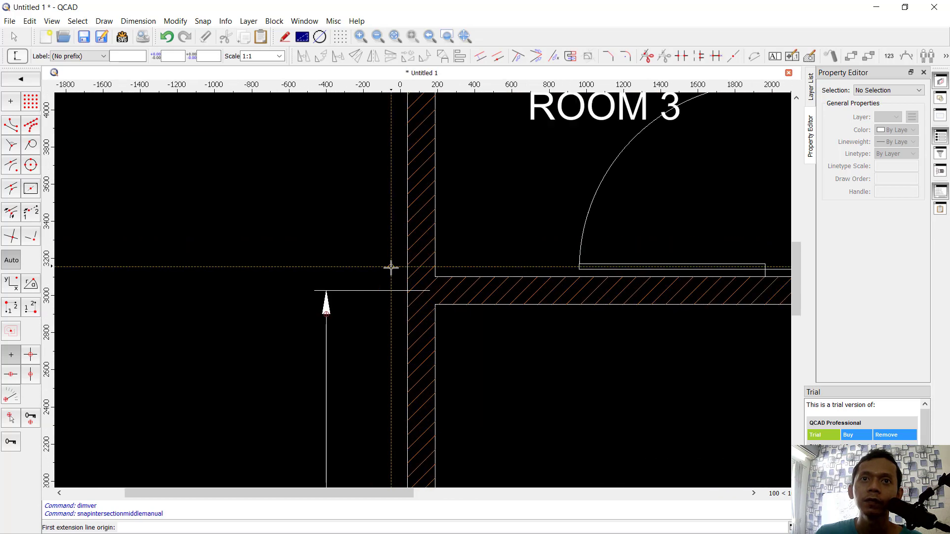
left_click(404, 287)
scroll(376, 257, "down", 3)
scroll(354, 258, "up", 2)
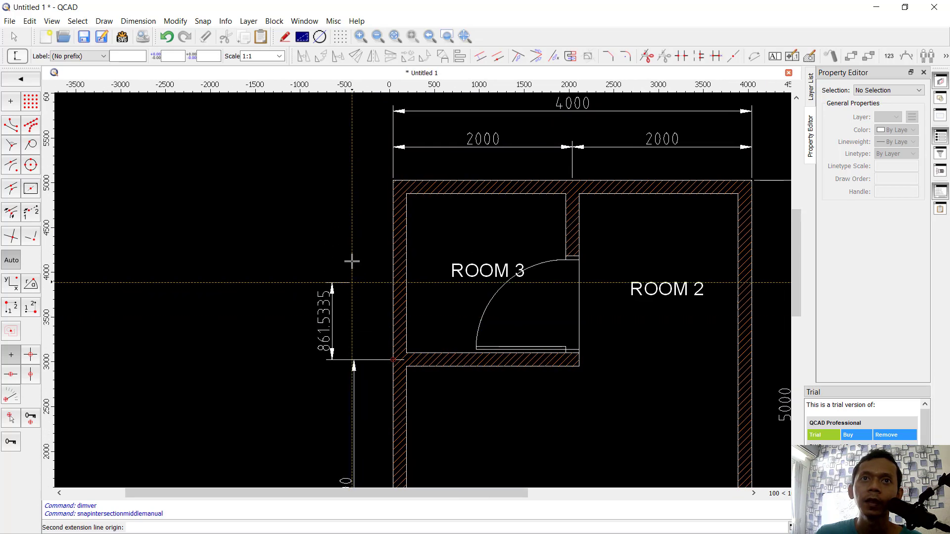
left_click(391, 177)
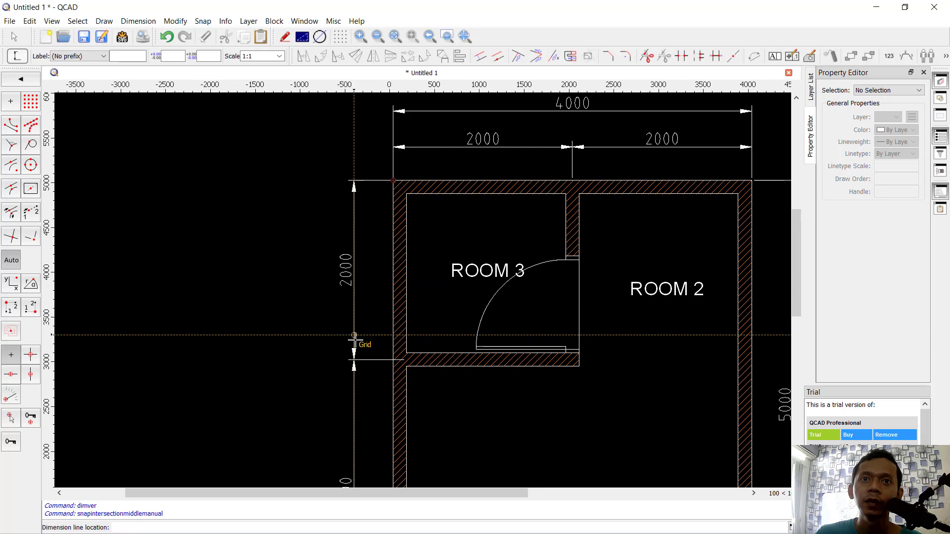
left_click(353, 356)
scroll(393, 182, "up", 4)
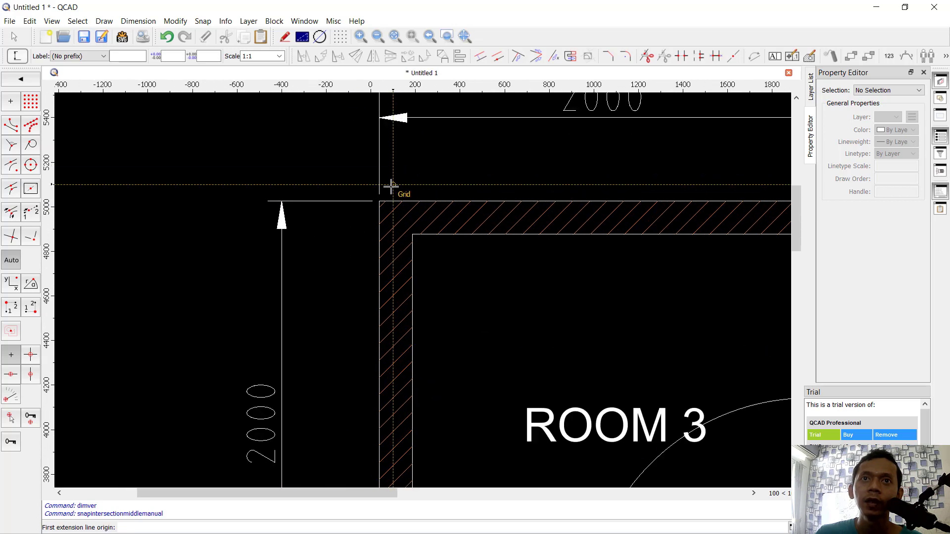
Place a first overall vertical dimension from the top-left corner to near the bottom corner.
left_click(379, 200)
scroll(396, 222, "down", 5)
middle_click_drag(402, 254, 434, 155)
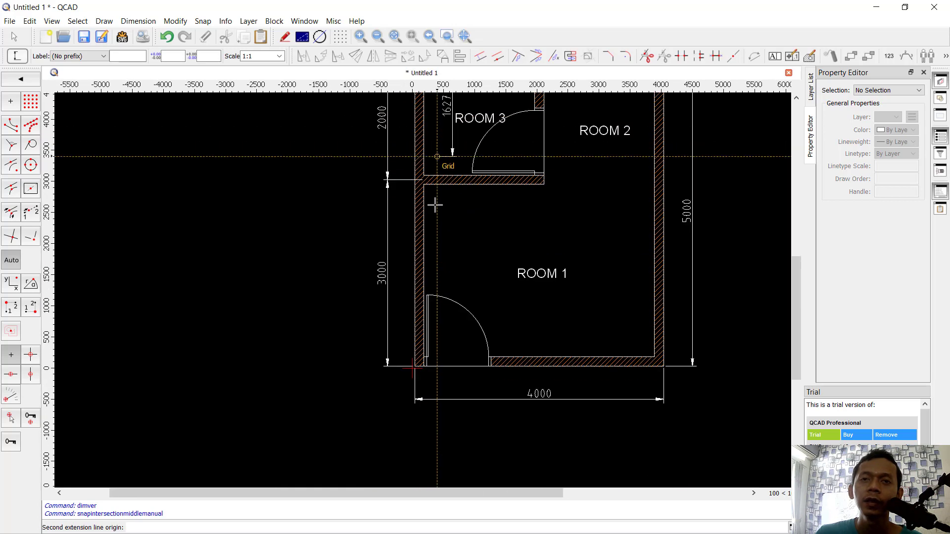
scroll(410, 356, "up", 5)
scroll(409, 355, "up", 4)
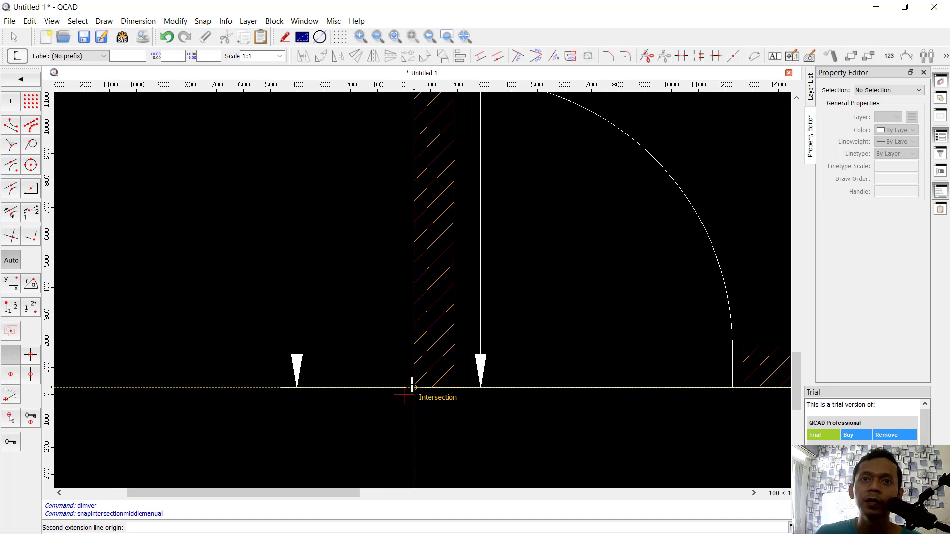
left_click(413, 387)
scroll(294, 312, "down", 5)
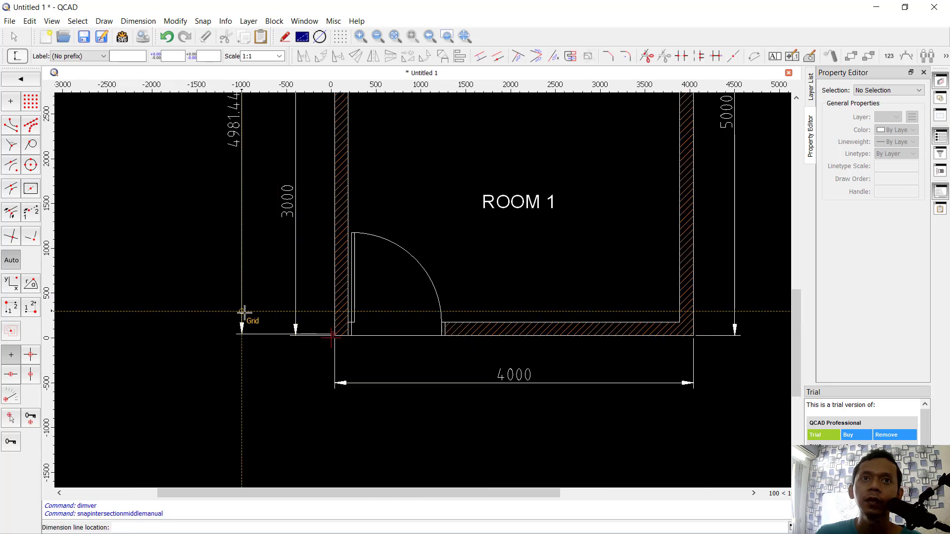
left_click(321, 365)
Add the overall 5000 dimension ending exactly at the bottom-left corner, left of the chain.
left_click(329, 370)
scroll(337, 362, "up", 4)
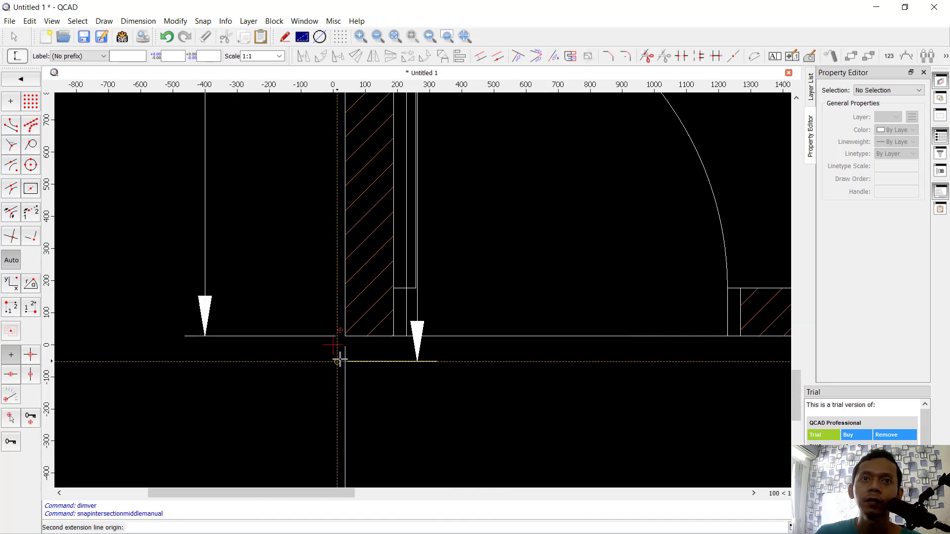
scroll(337, 363, "up", 7)
left_click(343, 297)
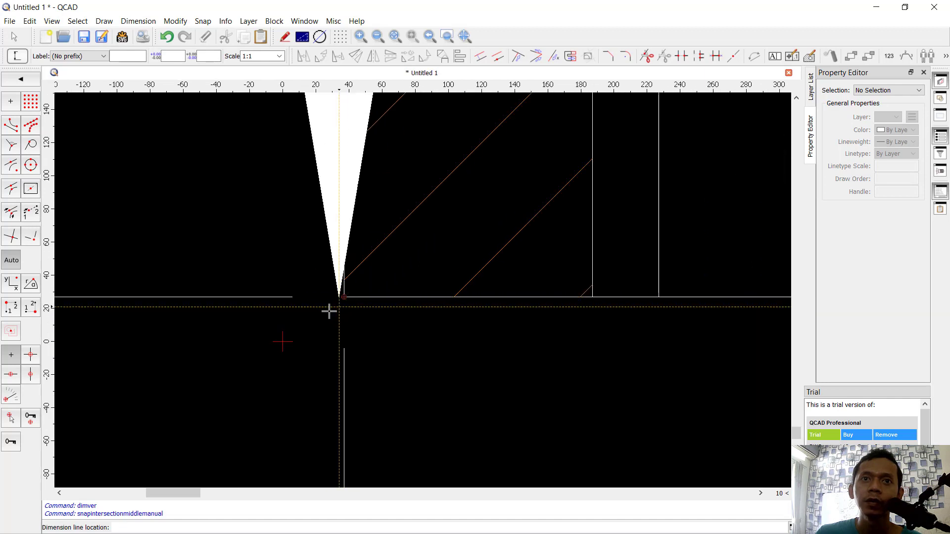
scroll(316, 312, "down", 10)
scroll(292, 404, "down", 2)
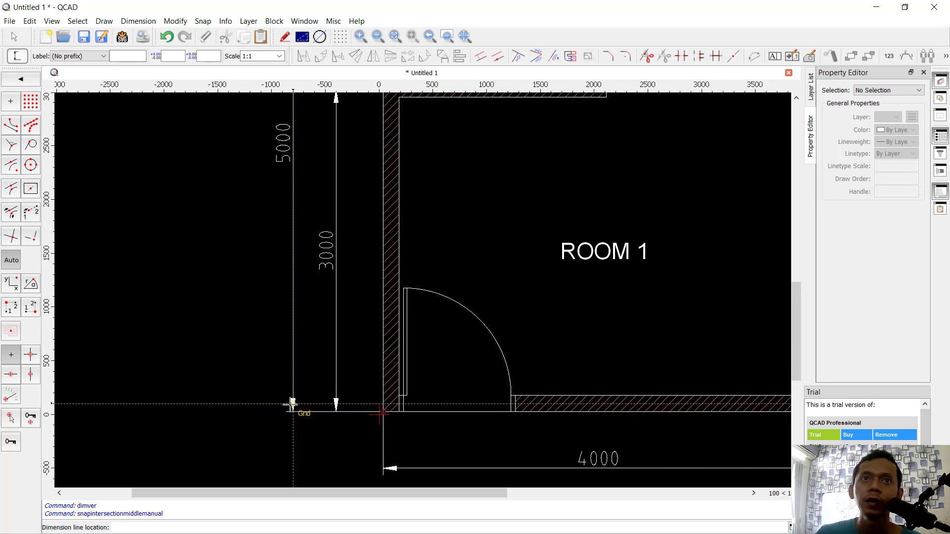
left_click(292, 405)
scroll(304, 381, "down", 3)
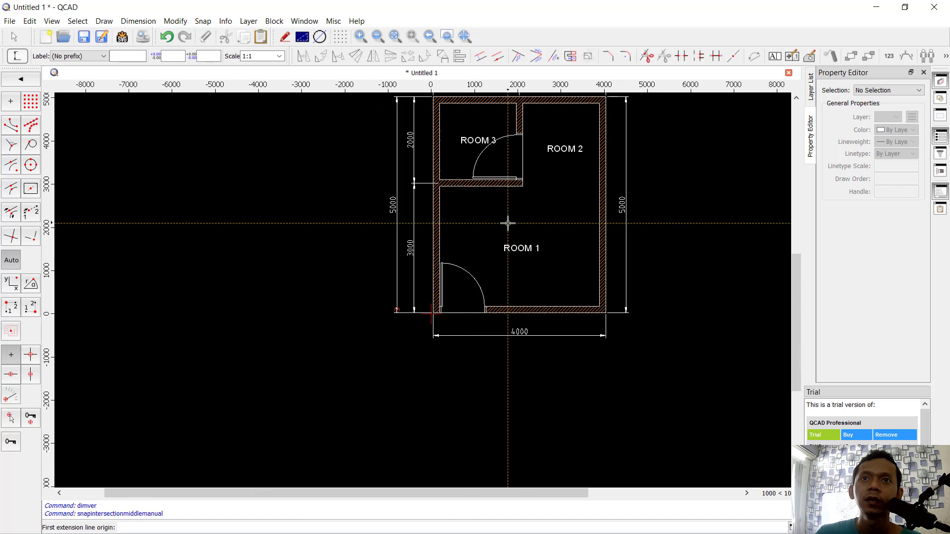
scroll(316, 158, "up", 1)
key("Escape")
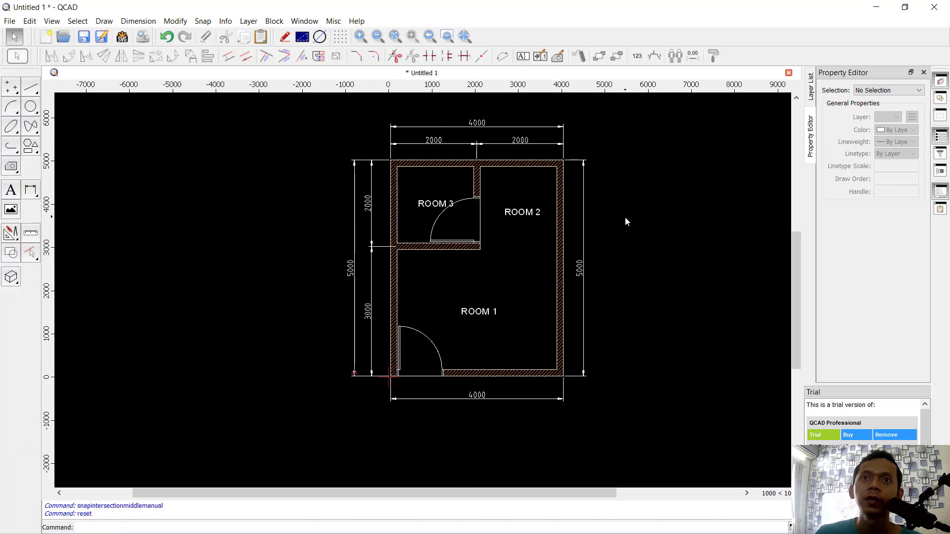
middle_click_drag(530, 218, 491, 246)
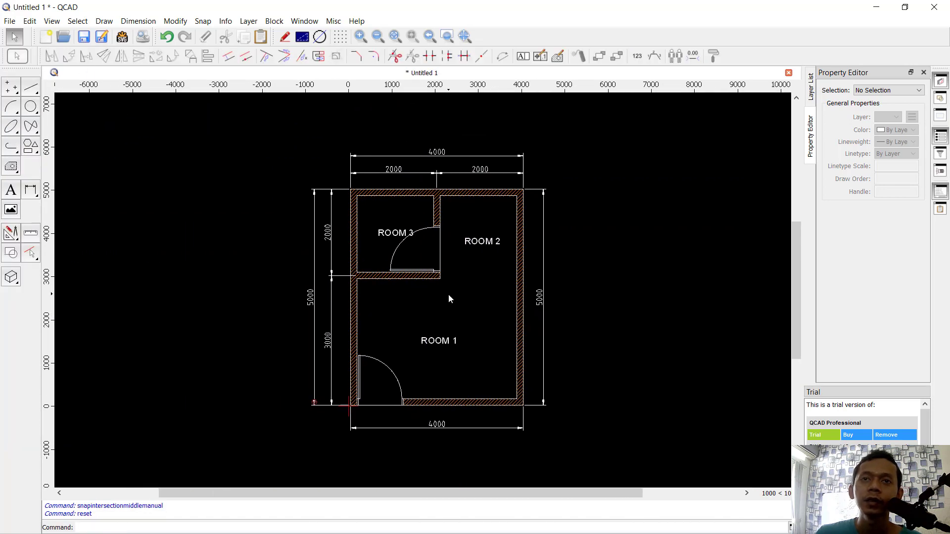